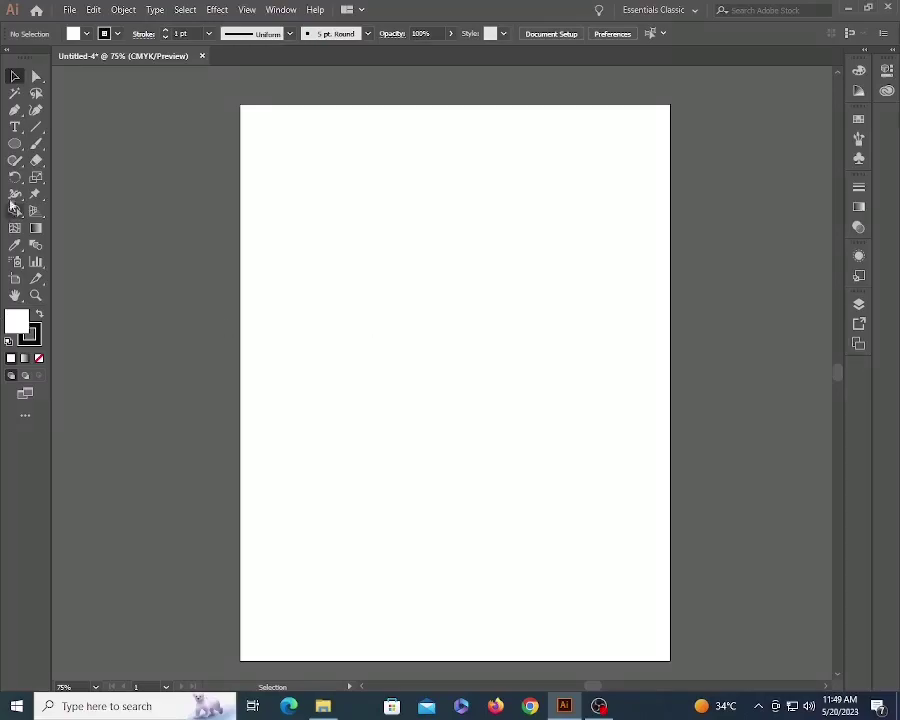
# - Draw a circle on the artboard and duplicate it horizontally so that the two circles overlap
pyautogui.click(15, 143)
pyautogui.moveTo(347, 288); pyautogui.dragTo(404, 330)
pyautogui.press('v')
pyautogui.scroll(5, 357, 298)
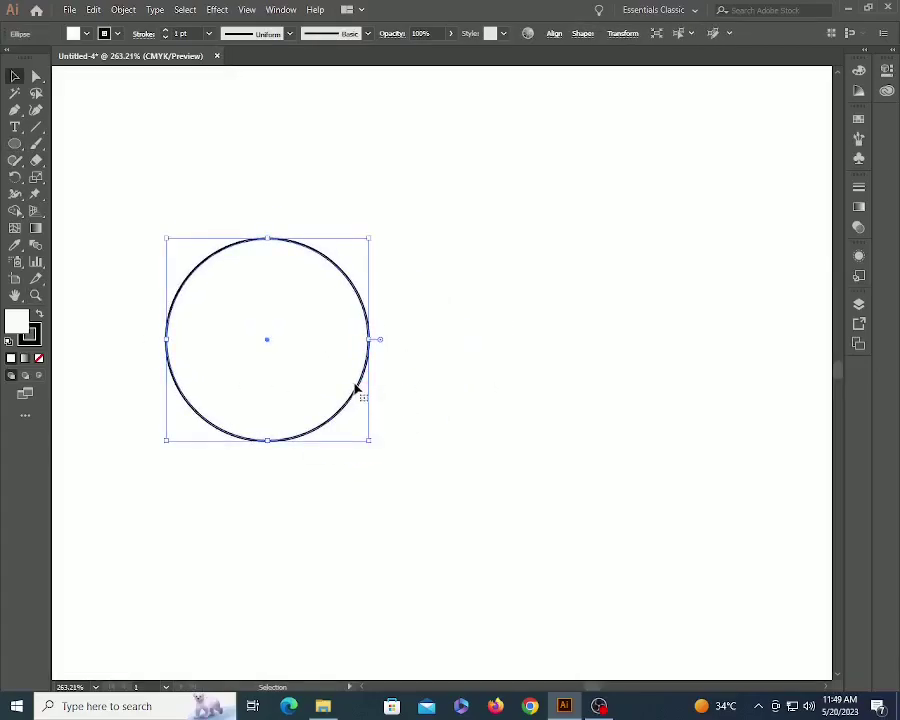
pyautogui.moveTo(355, 387); pyautogui.dragTo(478, 389)
# - Intersect the two overlapping circles with Pathfinder to form a single pointed petal
pyautogui.click(235, 259)
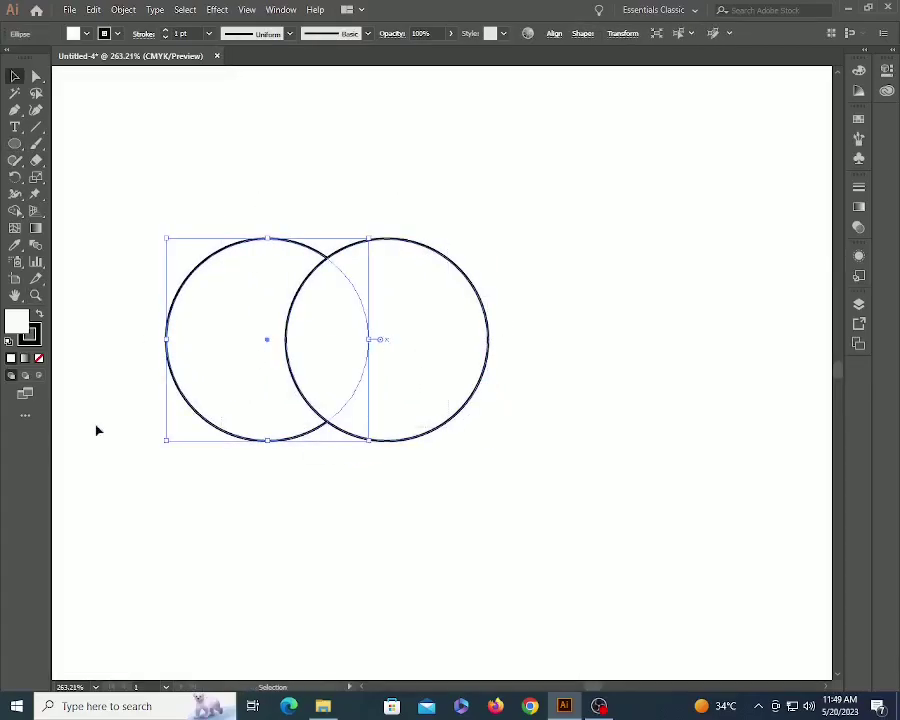
pyautogui.click(39, 358)
pyautogui.hotkey('shift', 'F7')
pyautogui.click(613, 93)
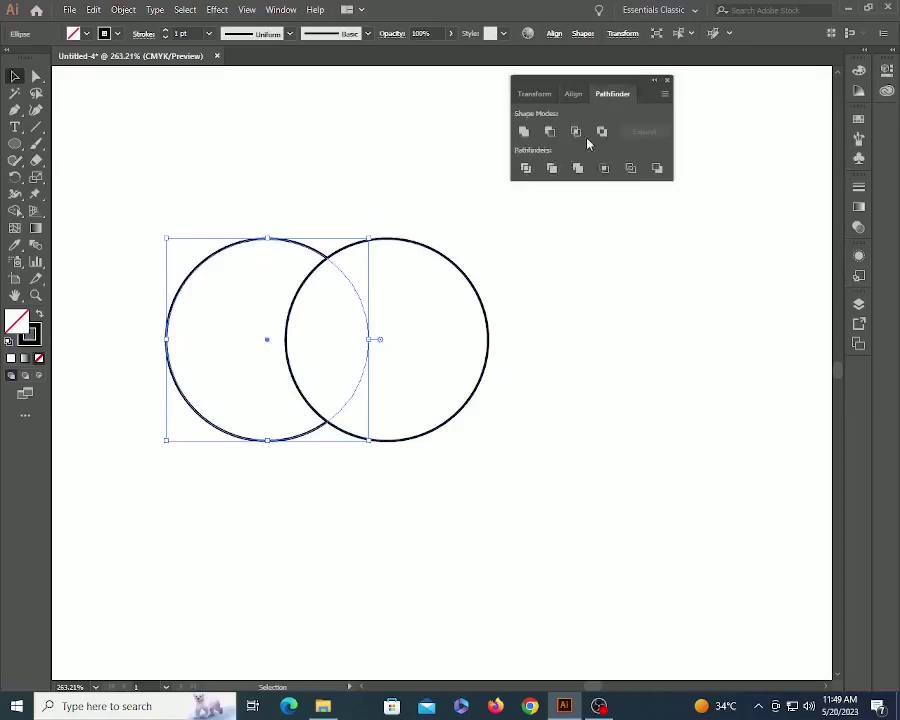
pyautogui.click(576, 132)
pyautogui.click(576, 369)
pyautogui.hotkey('ctrl', 'a')
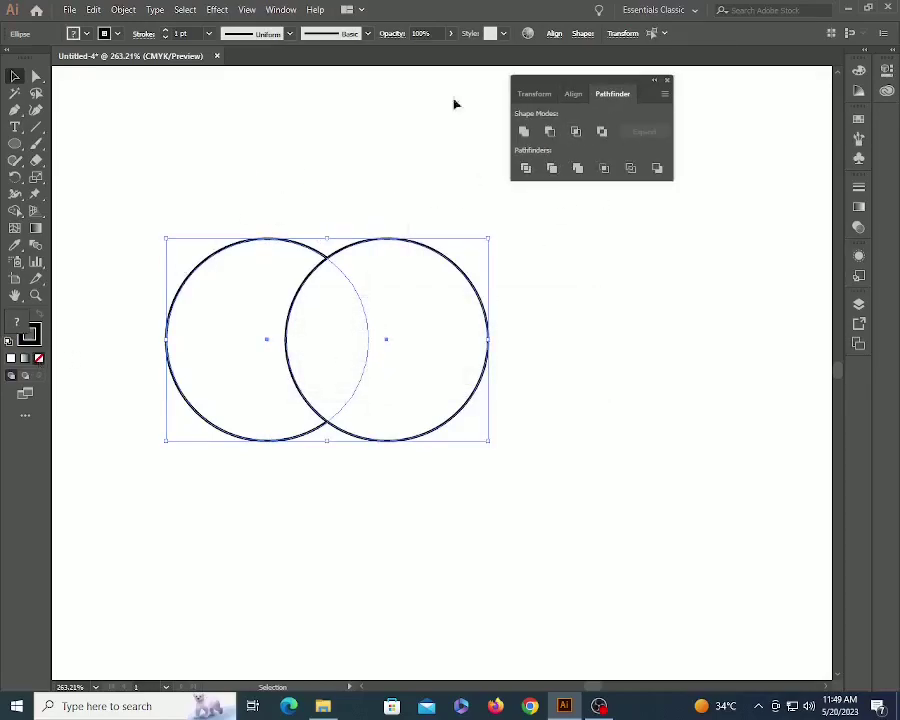
pyautogui.click(576, 132)
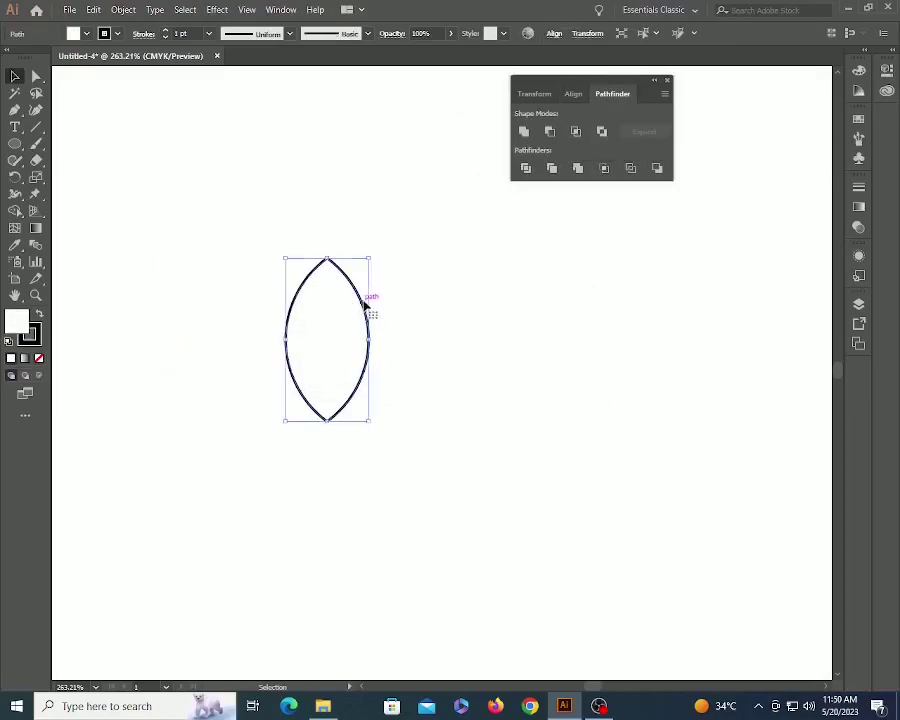
# - Rotate a copy of the petal 60° about its lower tip and repeat the transformation to build a six-petal flower
pyautogui.press('a')
pyautogui.press('v')
pyautogui.press('r')
pyautogui.keyDown('alt'); pyautogui.click(327, 420); pyautogui.keyUp('alt')
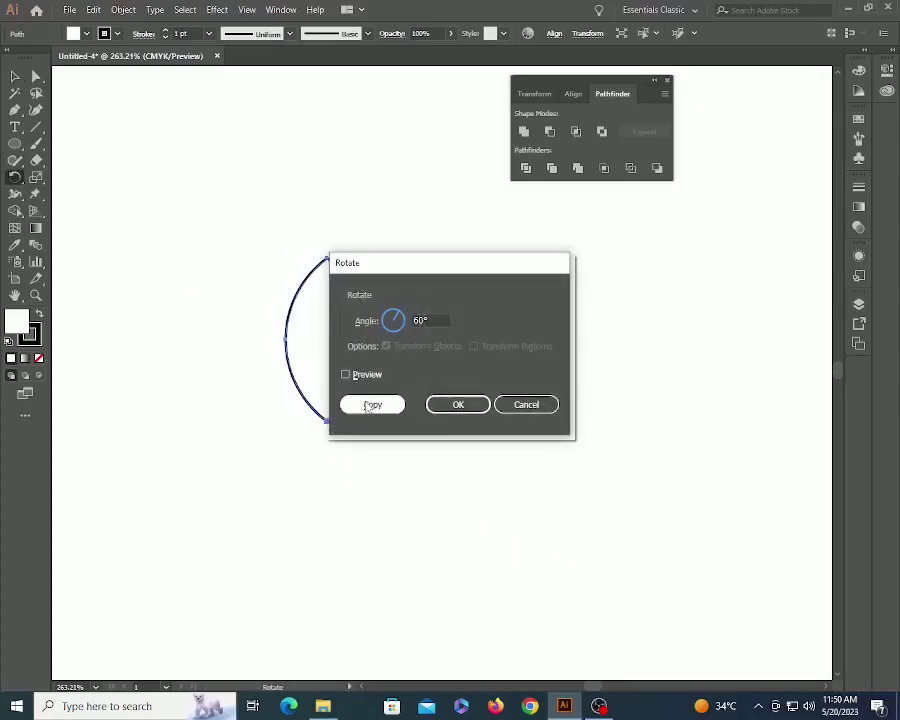
pyautogui.click(371, 404)
pyautogui.hotkey('ctrl', 'd')
pyautogui.hotkey('ctrl', 'd')
pyautogui.hotkey('ctrl', 'd')
pyautogui.hotkey('ctrl', 'd')
pyautogui.press('v')
pyautogui.click(586, 438)
# - Fill all six petals of the flower with the red swatch
pyautogui.keyDown('ctrl'); pyautogui.keyDown('alt'); pyautogui.click(396, 372); pyautogui.keyUp('alt'); pyautogui.keyUp('ctrl')
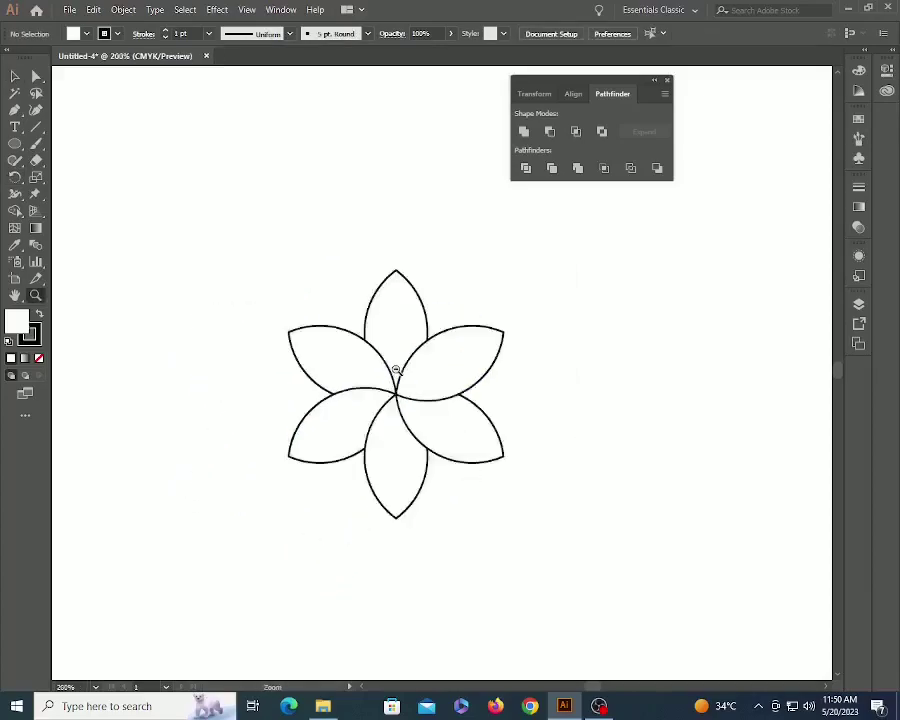
pyautogui.keyDown('ctrl'); pyautogui.keyDown('alt'); pyautogui.click(396, 372); pyautogui.keyUp('alt'); pyautogui.keyUp('ctrl')
pyautogui.keyDown('ctrl'); pyautogui.keyDown('alt'); pyautogui.click(420, 372); pyautogui.keyUp('alt'); pyautogui.keyUp('ctrl')
pyautogui.moveTo(338, 309); pyautogui.dragTo(542, 450)
pyautogui.click(858, 118)
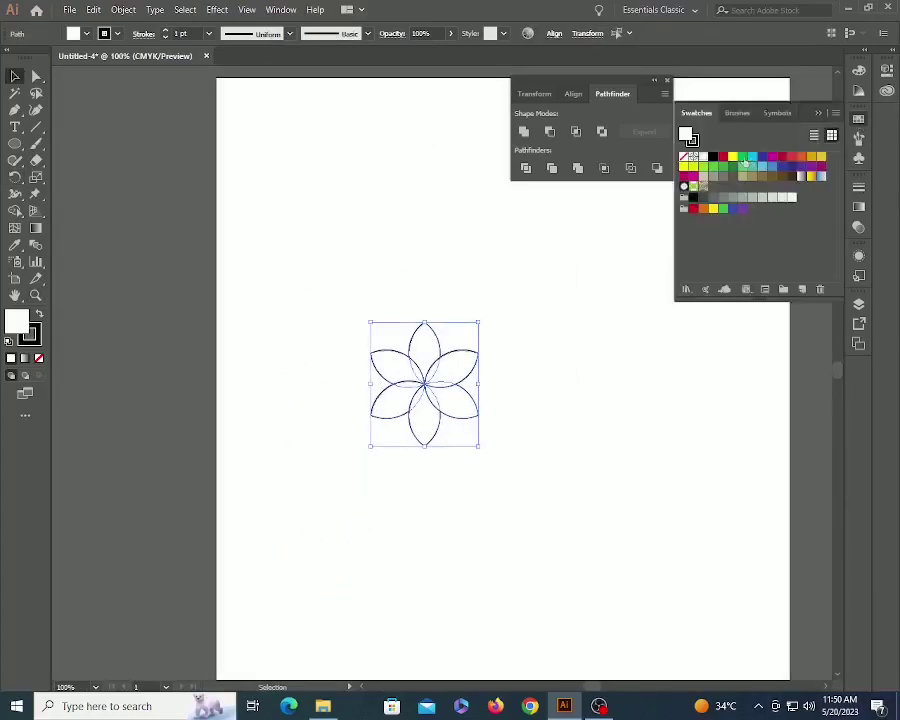
pyautogui.click(722, 156)
pyautogui.click(605, 393)
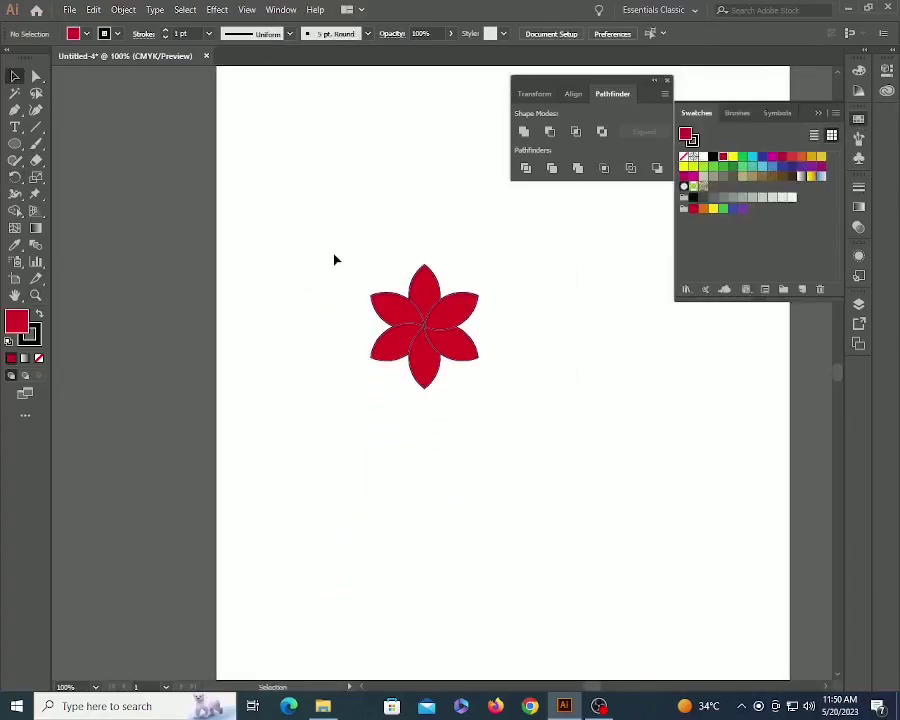
# - Group the red flower and create a new art brush from it with the default options
pyautogui.moveTo(333, 257); pyautogui.dragTo(603, 476)
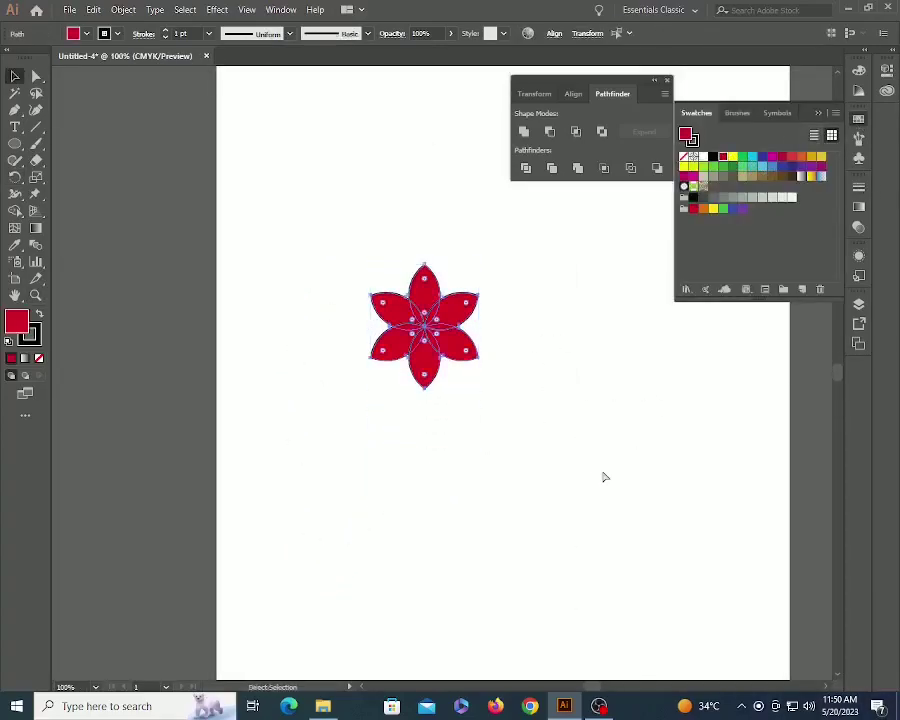
pyautogui.click(607, 394)
pyautogui.click(858, 138)
pyautogui.click(444, 321)
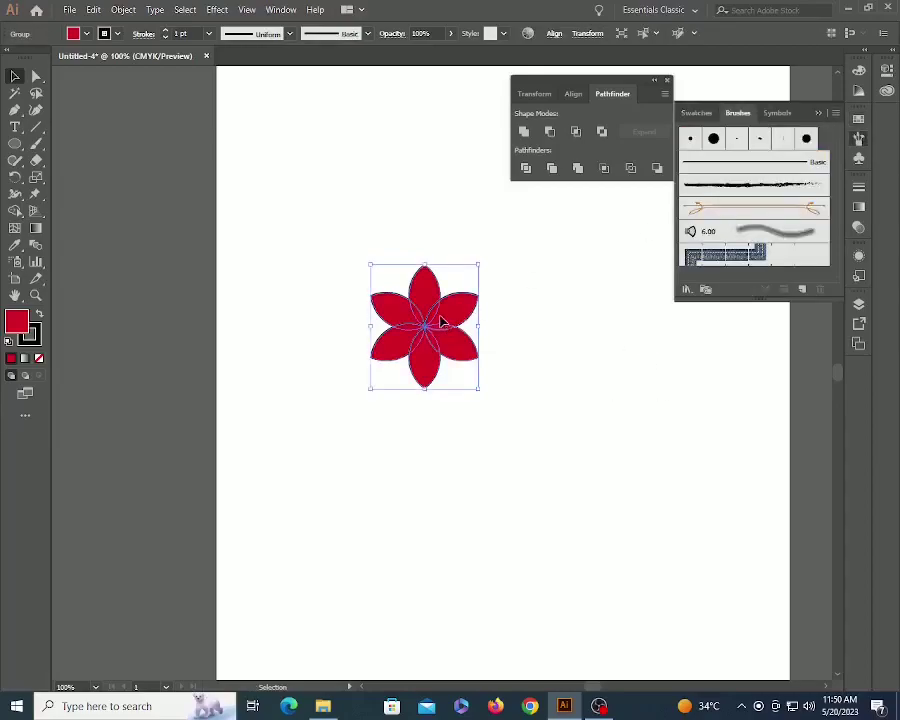
pyautogui.moveTo(444, 321); pyautogui.dragTo(748, 236)
pyautogui.click(396, 387)
pyautogui.click(415, 453)
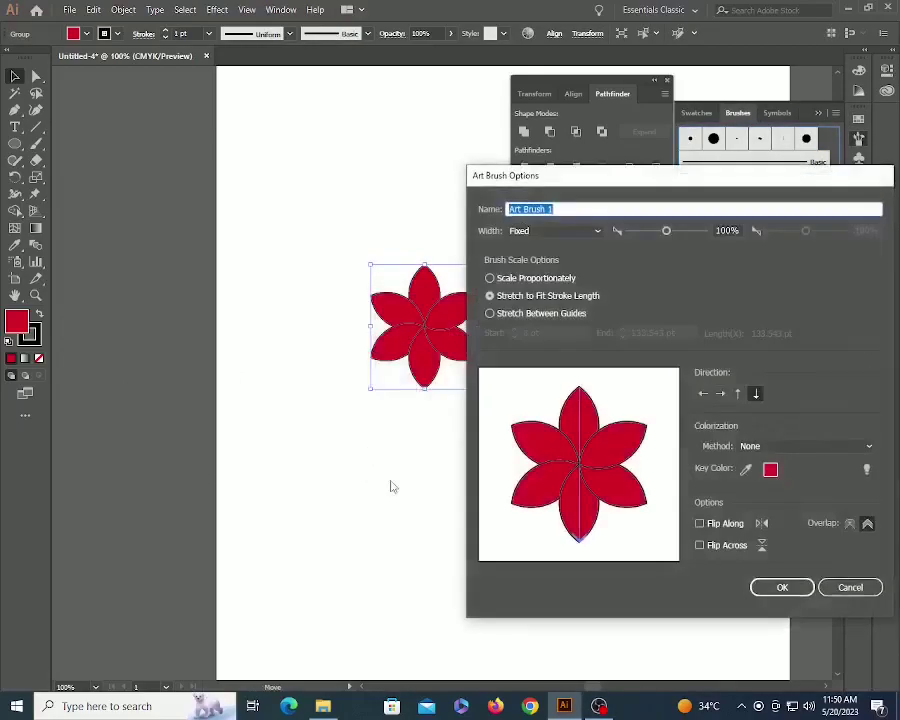
pyautogui.click(793, 588)
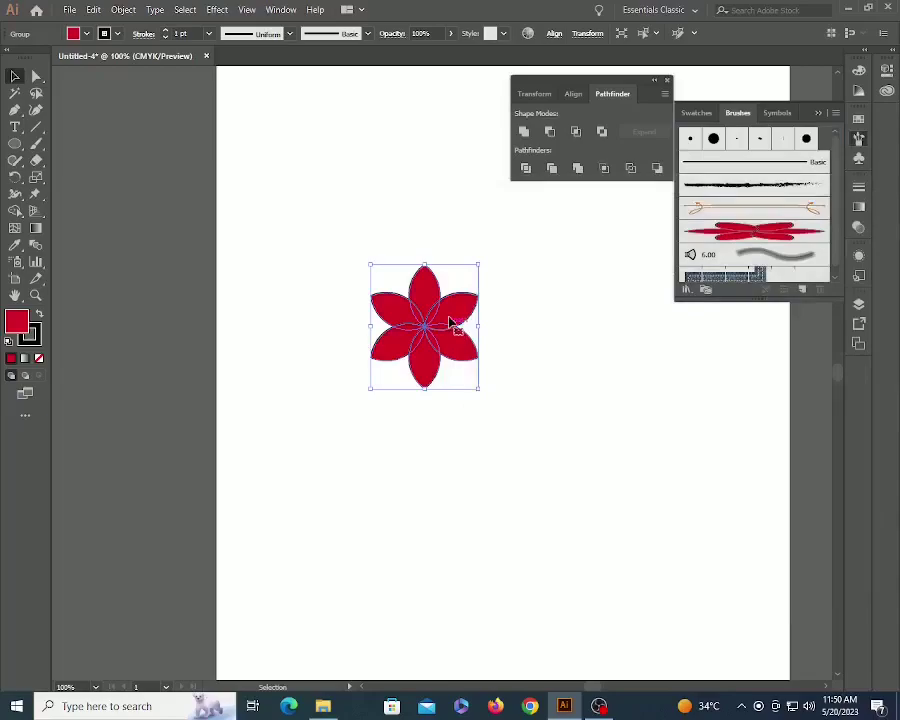
# - Move the original flower off the artboard and activate the Paintbrush with the new flower art brush
pyautogui.moveTo(450, 322)
pyautogui.mouseDown()
pyautogui.moveTo(118, 257)
pyautogui.moveTo(129, 250)
pyautogui.mouseUp()
pyautogui.click(284, 271)
pyautogui.press('b')
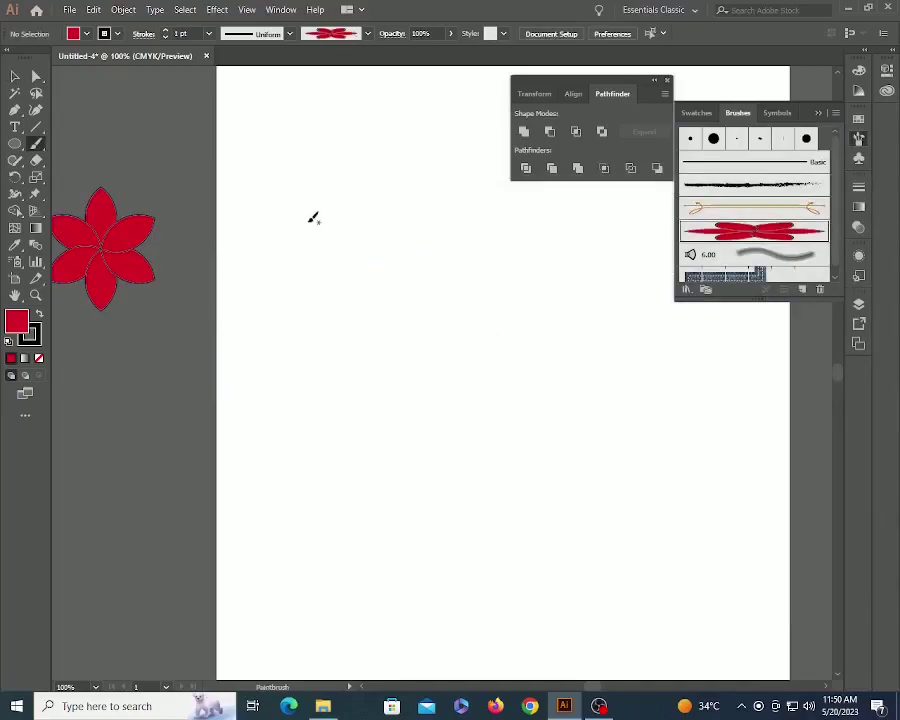
# - Paint seven flower brush strokes of varying lengths and directions across the artboard, including one long diagonal stroke
pyautogui.moveTo(294, 176)
pyautogui.mouseDown()
pyautogui.moveTo(341, 353)
pyautogui.moveTo(648, 574)
pyautogui.mouseUp()
pyautogui.moveTo(456, 211)
pyautogui.mouseDown()
pyautogui.moveTo(509, 242)
pyautogui.moveTo(638, 262)
pyautogui.mouseUp()
pyautogui.moveTo(516, 375); pyautogui.dragTo(705, 452)
pyautogui.moveTo(652, 505); pyautogui.dragTo(756, 518)
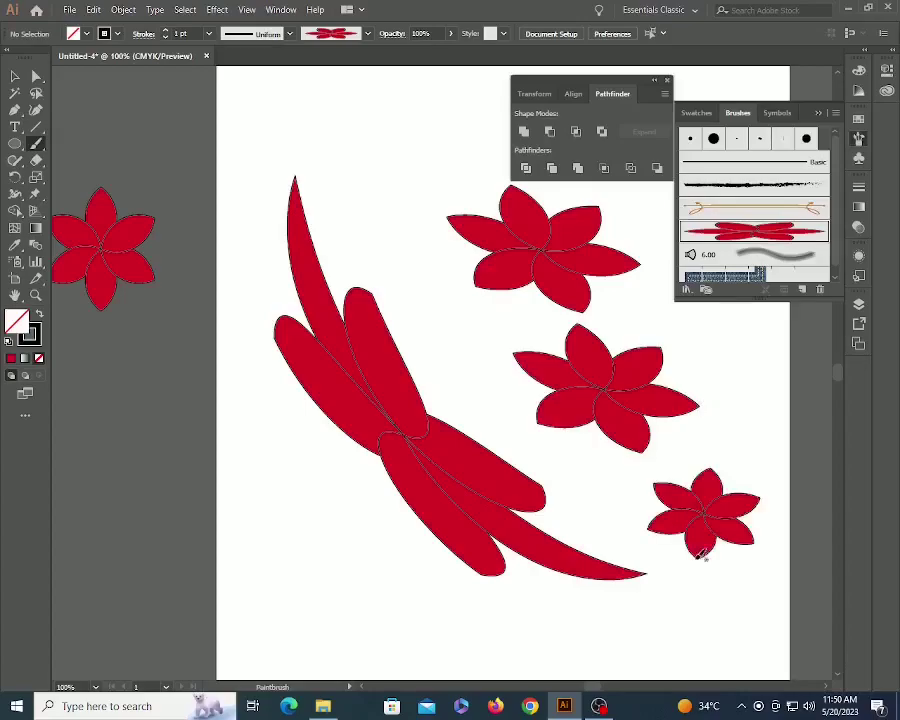
pyautogui.moveTo(280, 495); pyautogui.dragTo(398, 505)
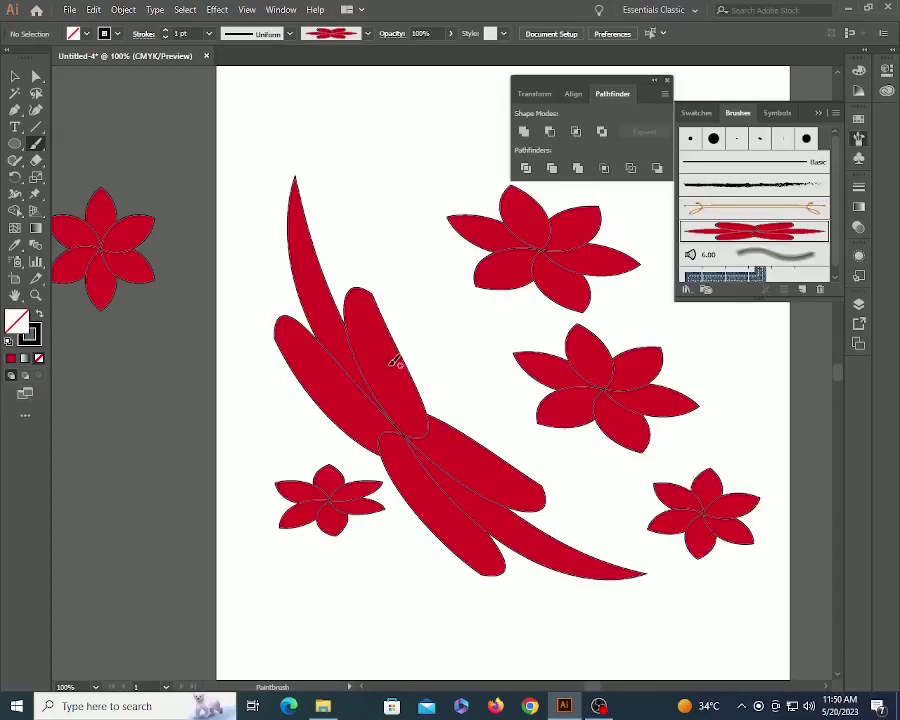
pyautogui.click(32, 341)
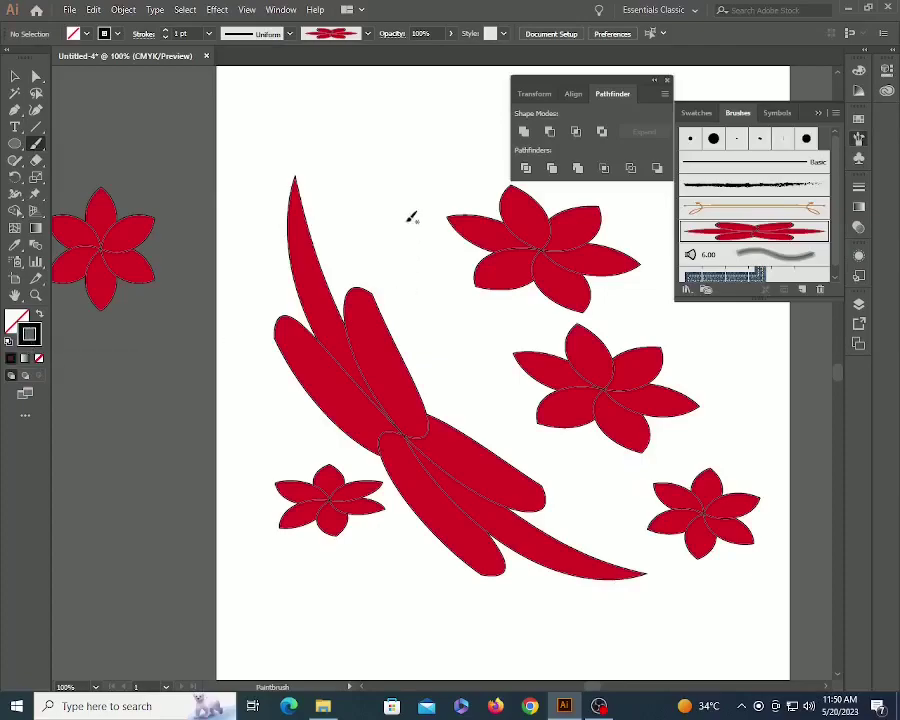
pyautogui.moveTo(362, 176); pyautogui.dragTo(462, 290)
pyautogui.moveTo(517, 348); pyautogui.dragTo(442, 377)
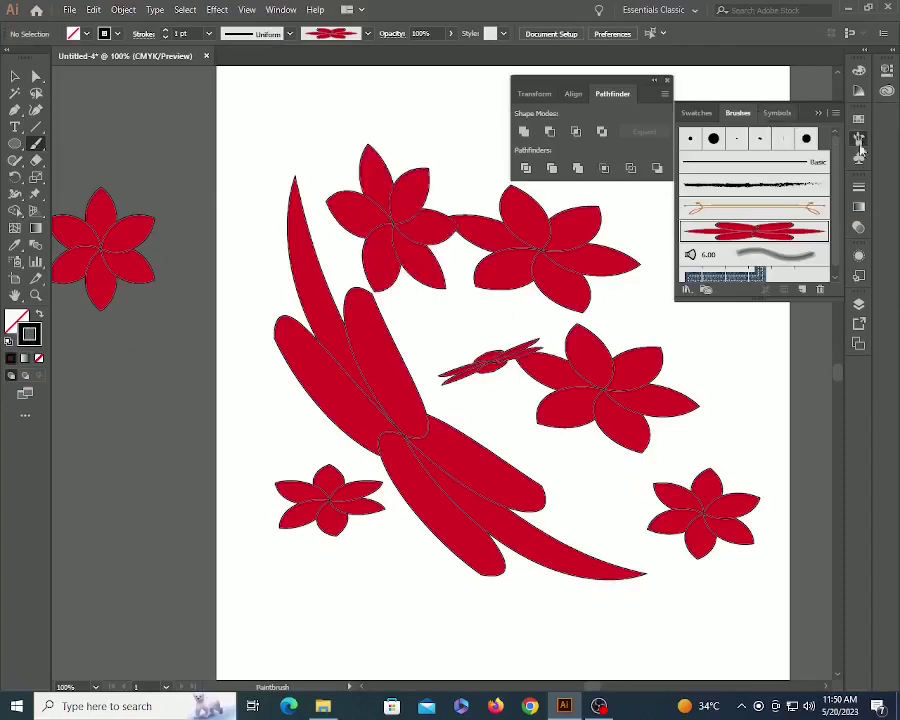
# - Set the stroke colour of the uppermost painted flower on the artboard to green
pyautogui.press('v')
pyautogui.click(410, 230)
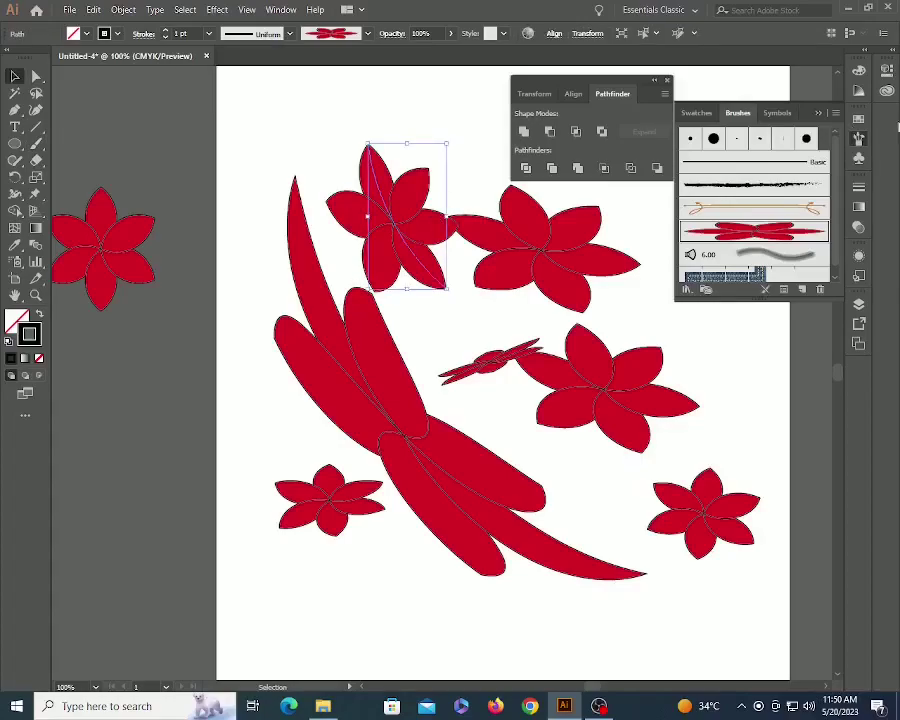
pyautogui.click(858, 119)
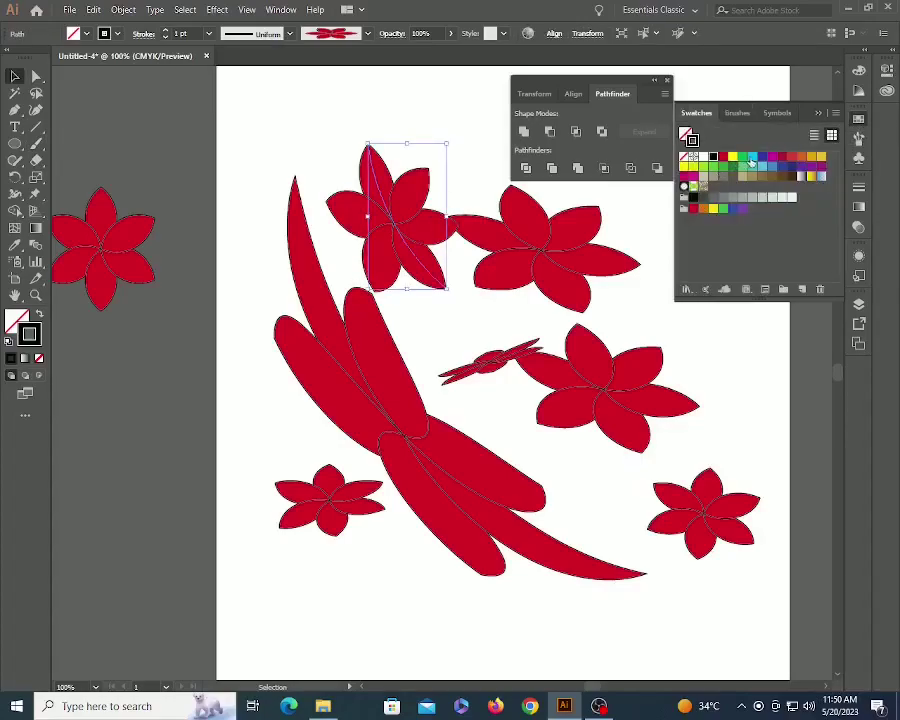
pyautogui.click(752, 158)
pyautogui.click(772, 157)
pyautogui.click(793, 168)
pyautogui.click(722, 166)
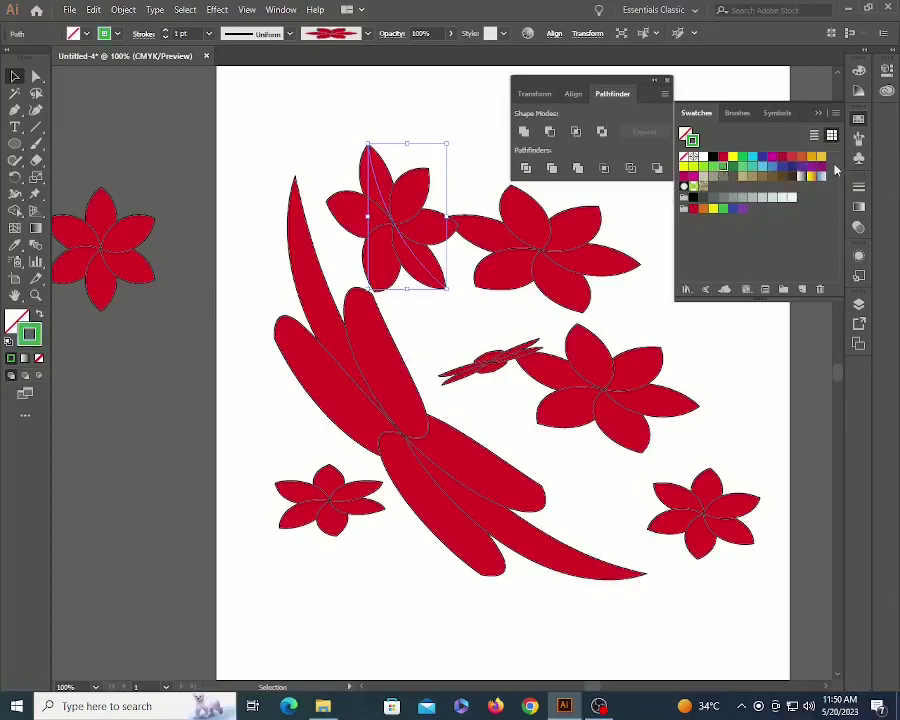
# - Set the flower art brush's colorization method to Tints and apply the change to the existing strokes
pyautogui.click(858, 138)
pyautogui.doubleClick(762, 233)
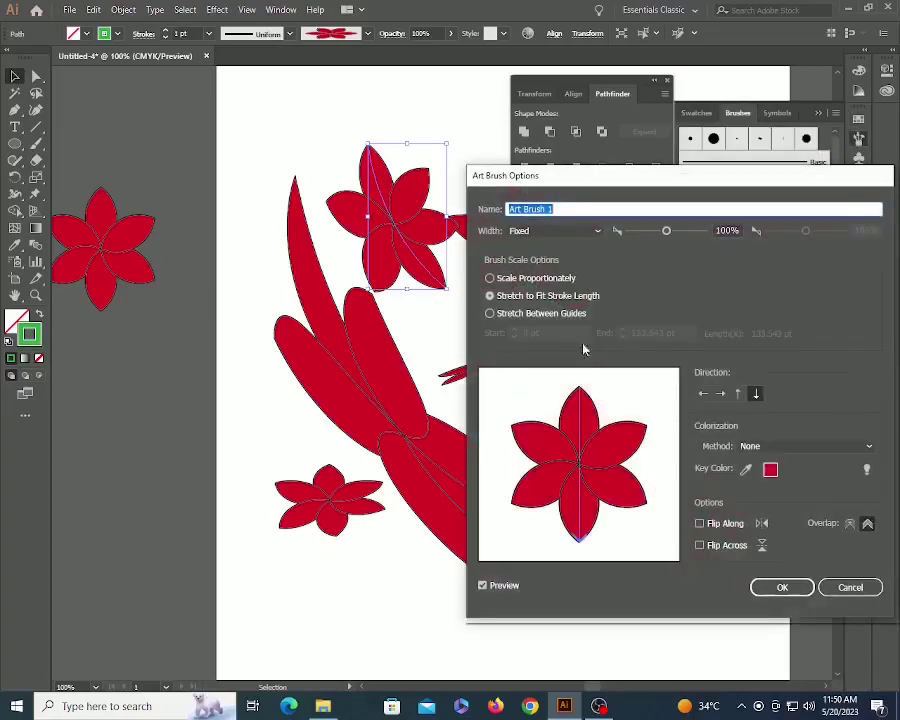
pyautogui.click(834, 450)
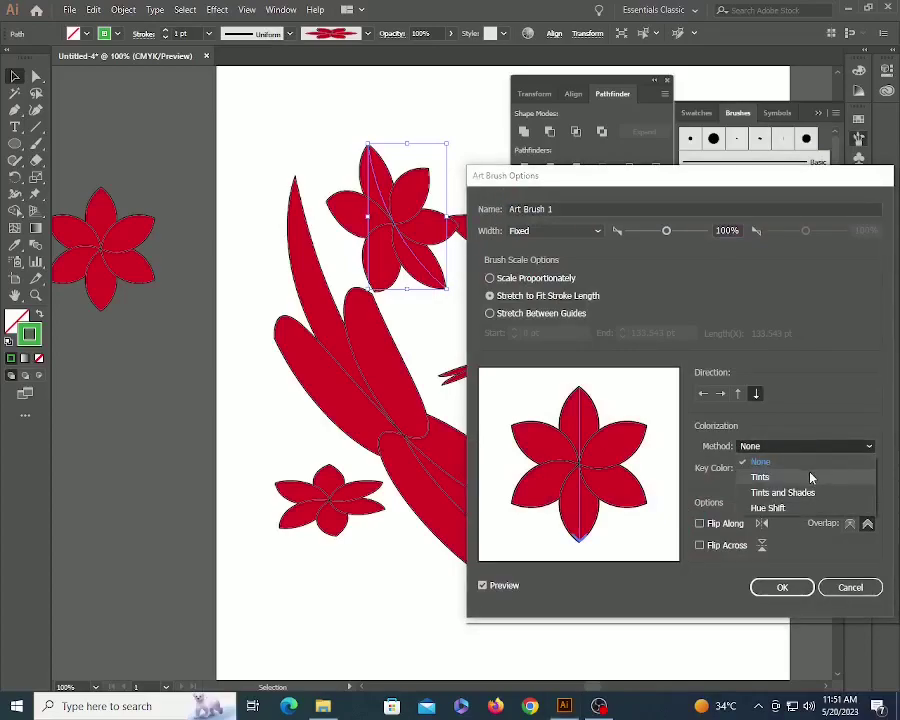
pyautogui.click(811, 477)
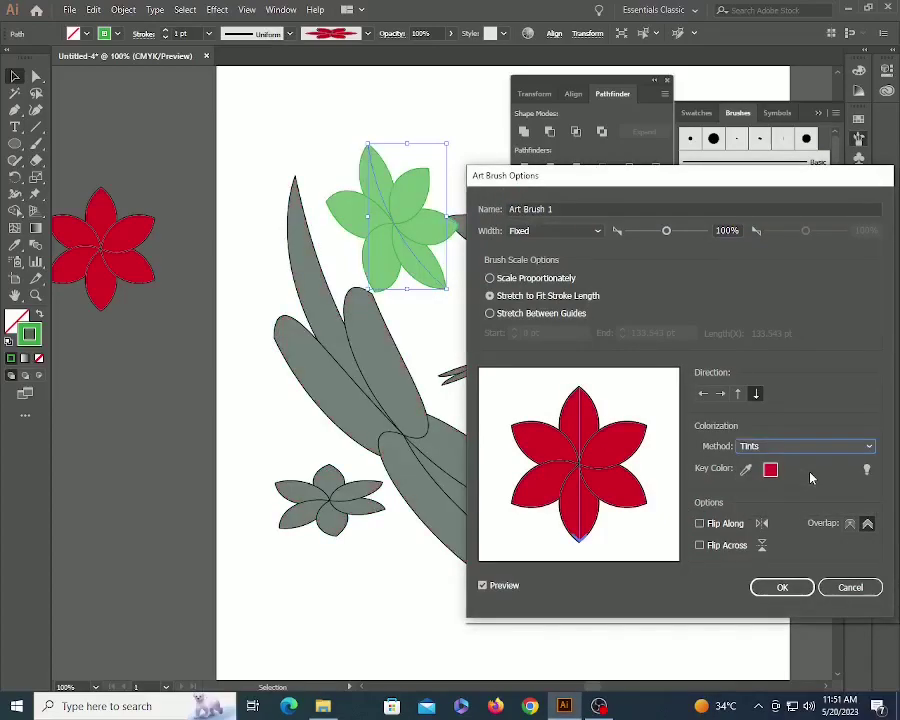
pyautogui.click(783, 588)
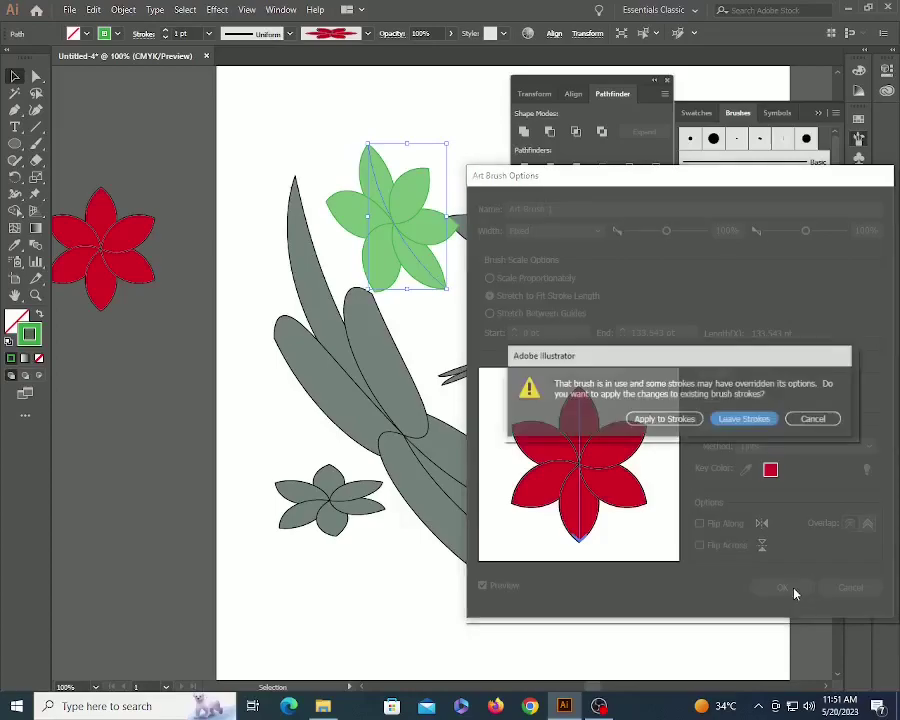
pyautogui.click(693, 420)
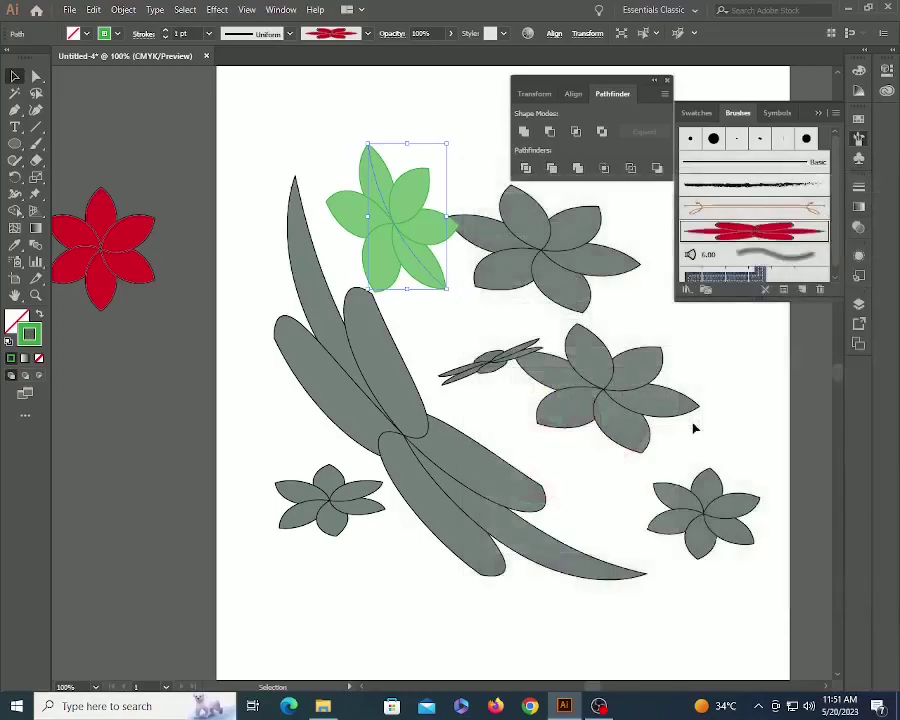
# - Recolour the long diagonal flower stroke yellow and paint two more yellow flower strokes outside the artboard
pyautogui.click(116, 405)
pyautogui.press('z')
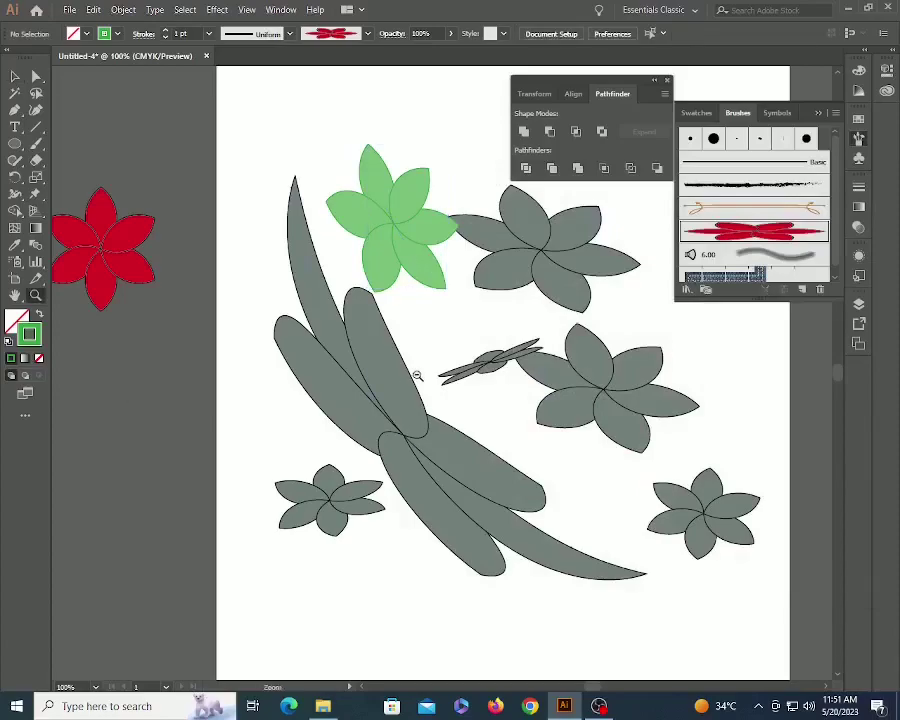
pyautogui.keyDown('alt'); pyautogui.click(417, 375); pyautogui.keyUp('alt')
pyautogui.keyDown('alt'); pyautogui.click(417, 375); pyautogui.keyUp('alt')
pyautogui.moveTo(441, 383); pyautogui.dragTo(257, 323)
pyautogui.press('v')
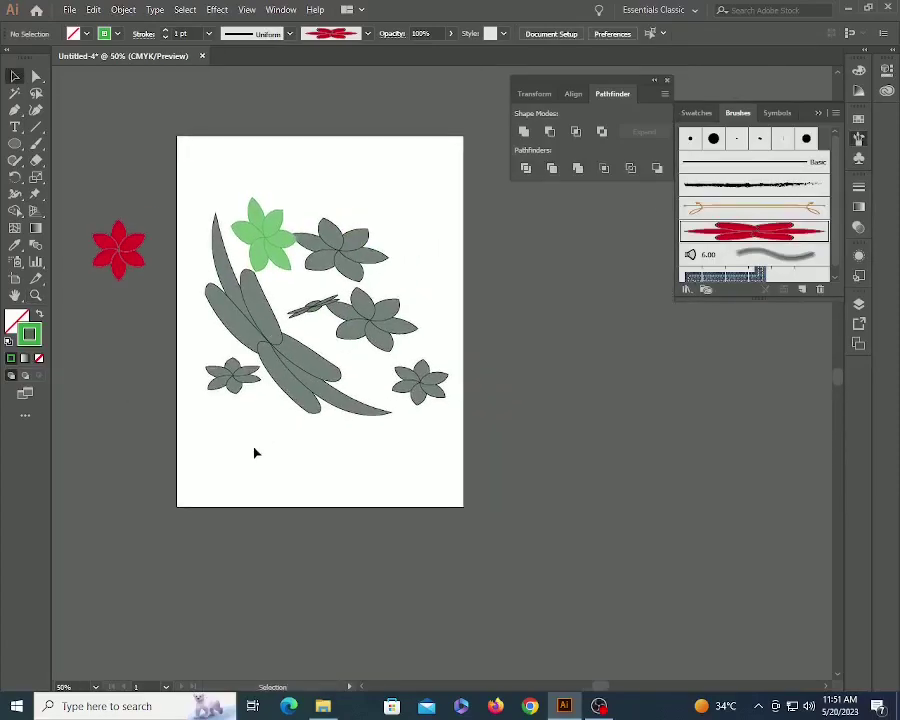
pyautogui.click(293, 366)
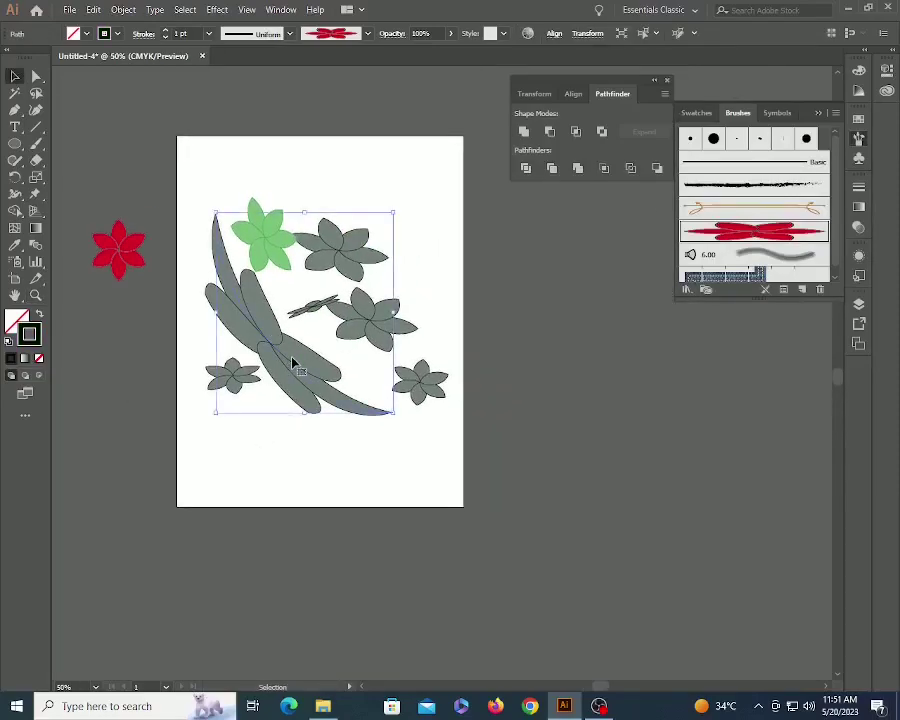
pyautogui.press('b')
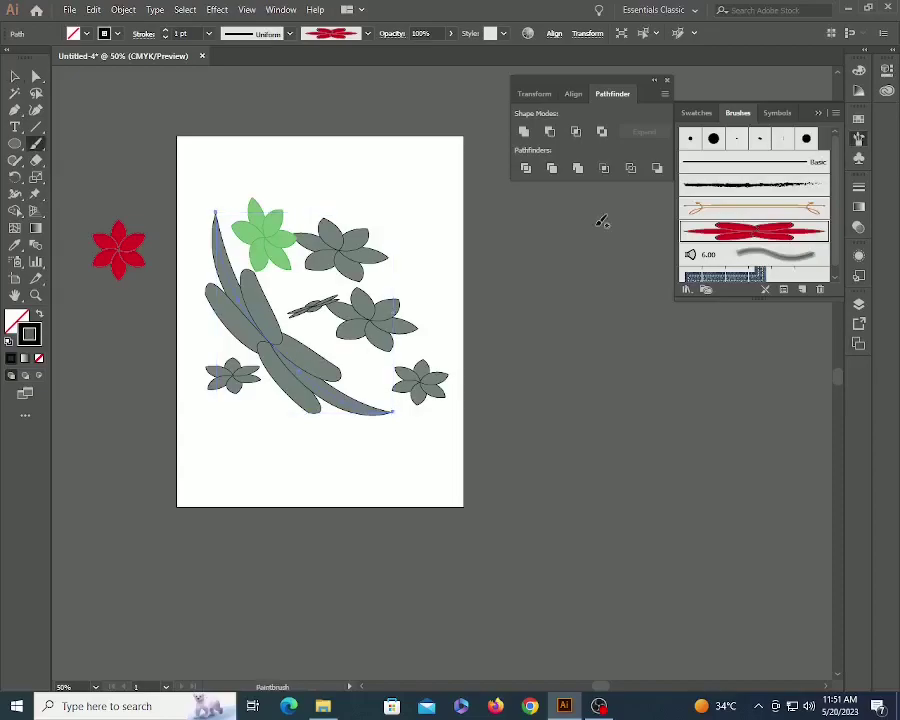
pyautogui.click(858, 118)
pyautogui.click(732, 157)
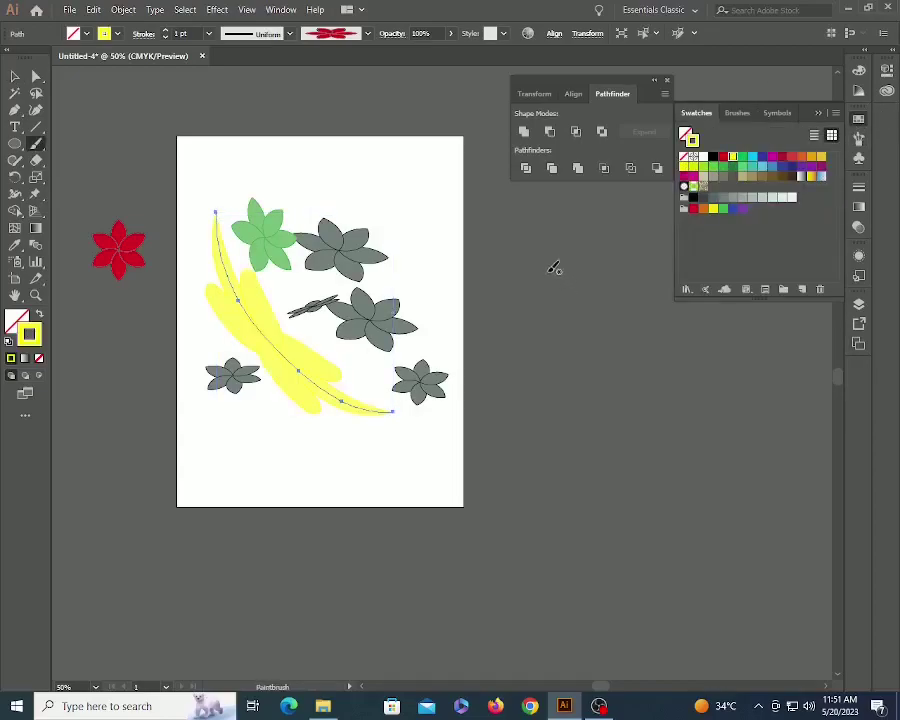
pyautogui.moveTo(670, 423); pyautogui.dragTo(712, 420)
pyautogui.moveTo(525, 516); pyautogui.dragTo(550, 620)
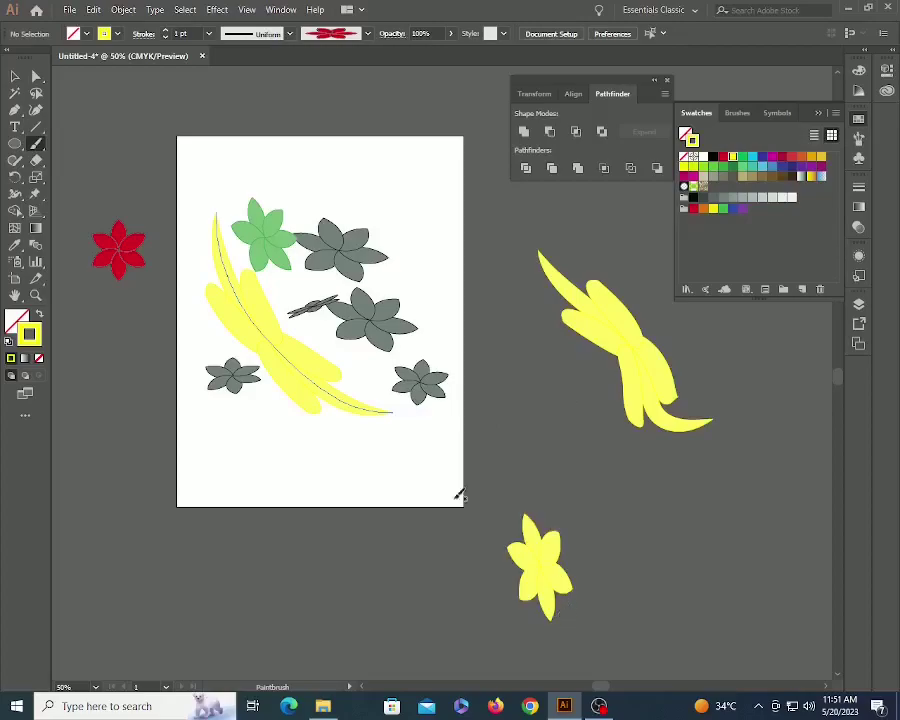
# - Set the stroke colour of the small flower near the artboard's right edge to dark blue
pyautogui.press('v')
pyautogui.click(412, 390)
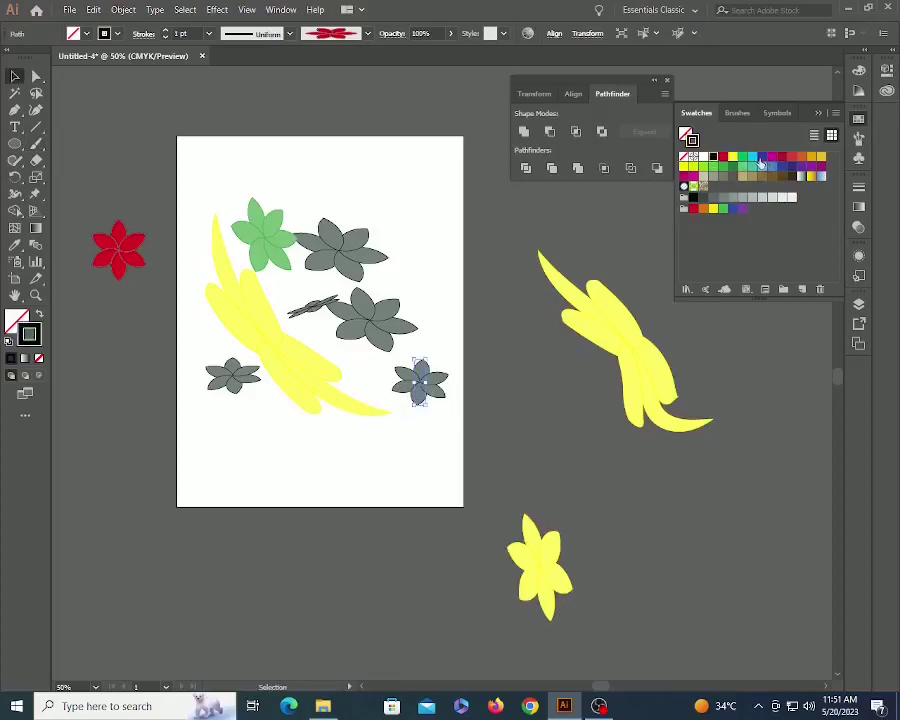
pyautogui.click(761, 158)
pyautogui.click(436, 276)
pyautogui.press('z')
pyautogui.moveTo(318, 263); pyautogui.dragTo(569, 461)
pyautogui.press('v')
pyautogui.click(377, 441)
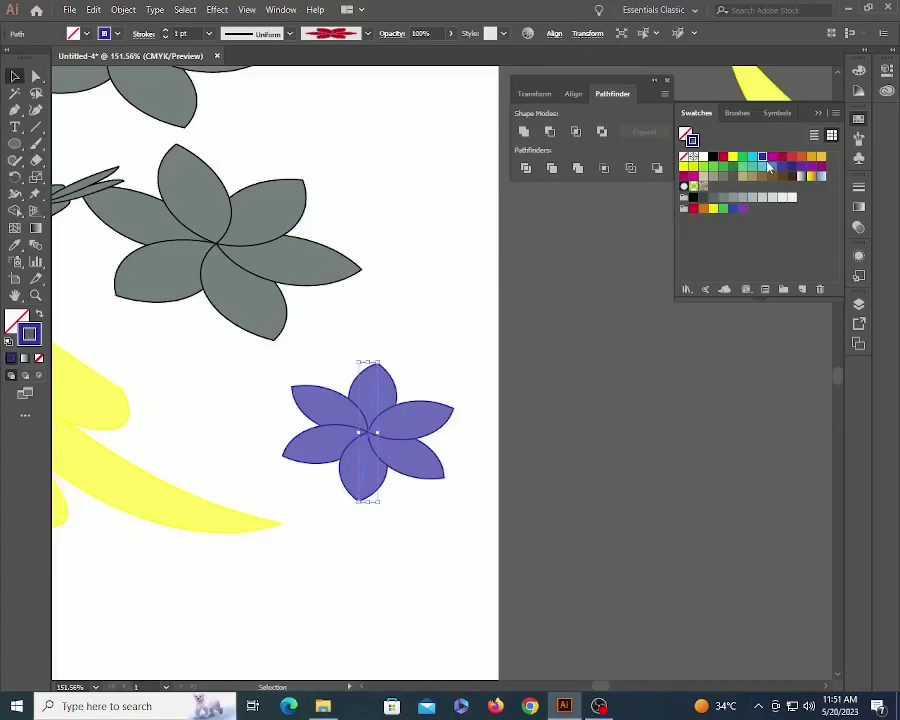
# - Set the stroke colour of the large grey flower above the dark blue one to magenta
pyautogui.click(277, 255)
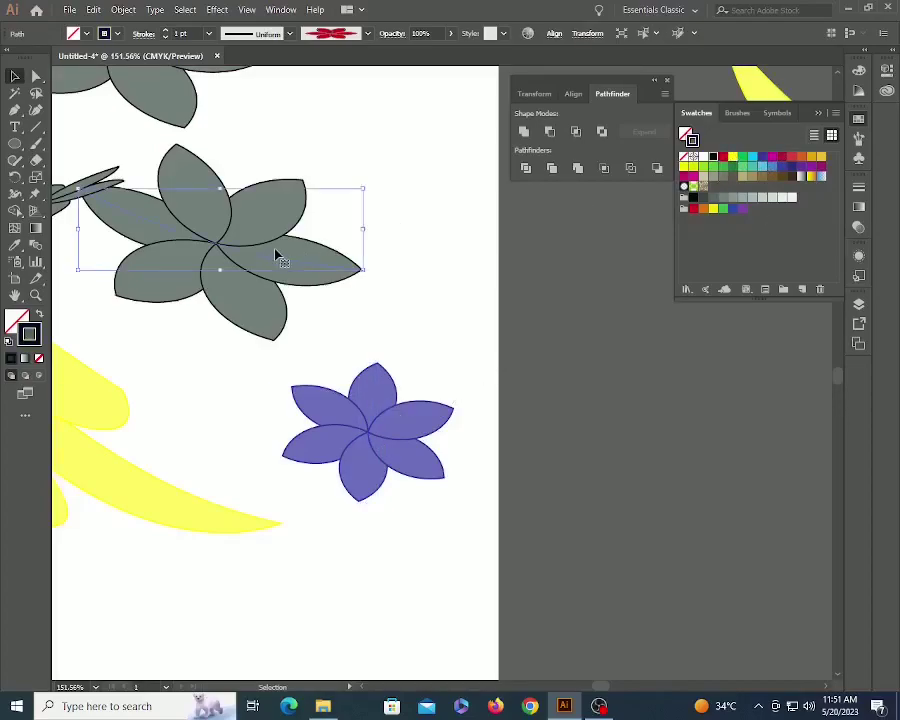
pyautogui.click(772, 159)
pyautogui.click(349, 317)
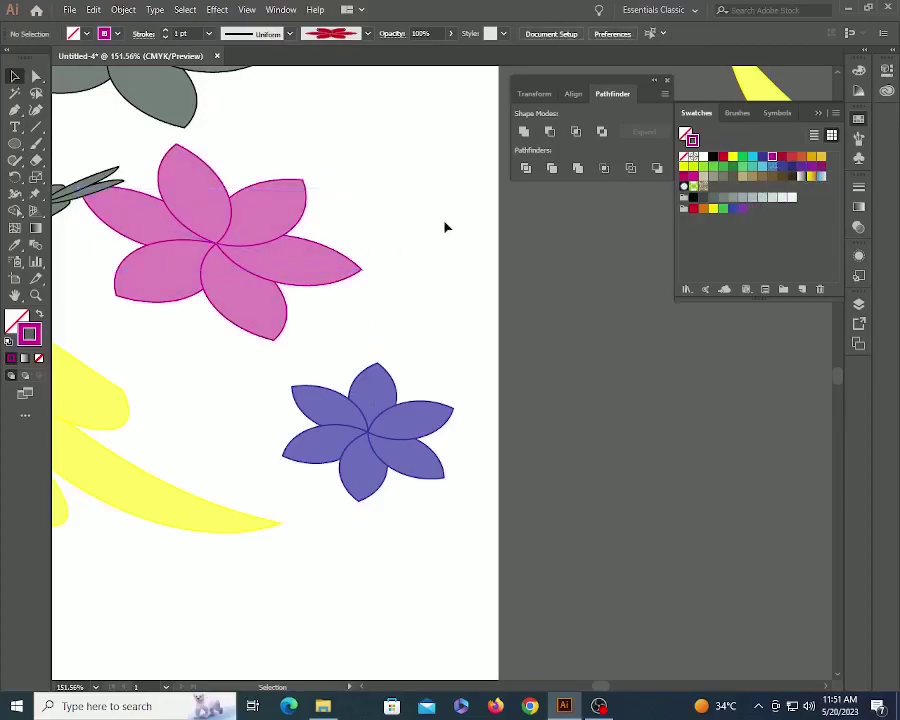
# - Change the flower art brush's colorization method to Tints and Shades and apply the change to the existing strokes
pyautogui.keyDown('ctrl'); pyautogui.keyDown('alt'); pyautogui.click(400, 266); pyautogui.keyUp('alt'); pyautogui.keyUp('ctrl')
pyautogui.keyDown('ctrl'); pyautogui.keyDown('alt'); pyautogui.click(400, 266); pyautogui.keyUp('alt'); pyautogui.keyUp('ctrl')
pyautogui.keyDown('ctrl'); pyautogui.keyDown('alt'); pyautogui.click(400, 266); pyautogui.keyUp('alt'); pyautogui.keyUp('ctrl')
pyautogui.moveTo(430, 392); pyautogui.dragTo(433, 338)
pyautogui.click(858, 139)
pyautogui.click(858, 139)
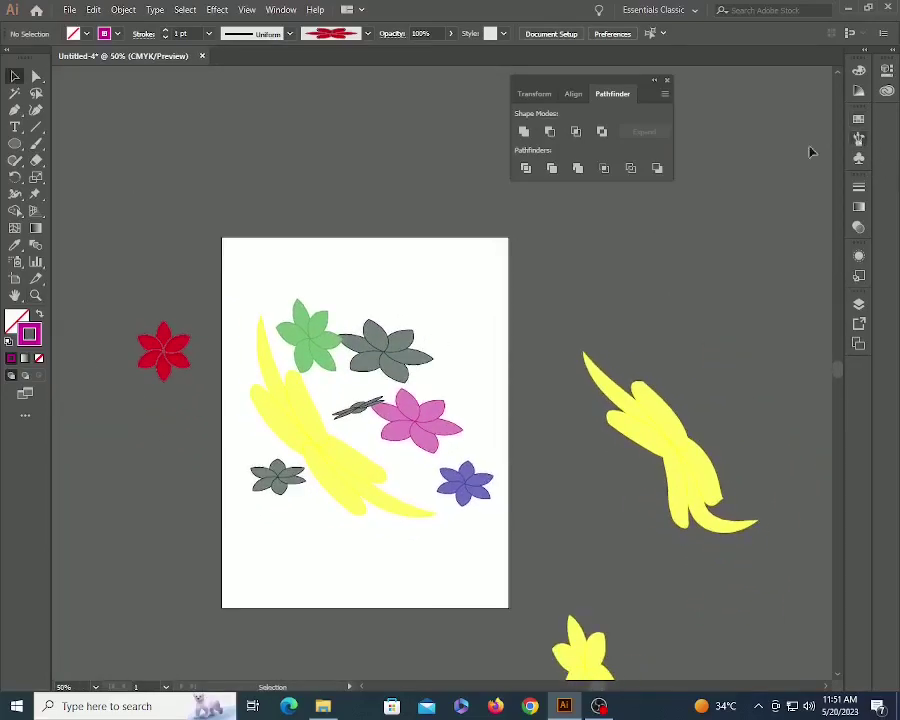
pyautogui.click(858, 139)
pyautogui.doubleClick(777, 234)
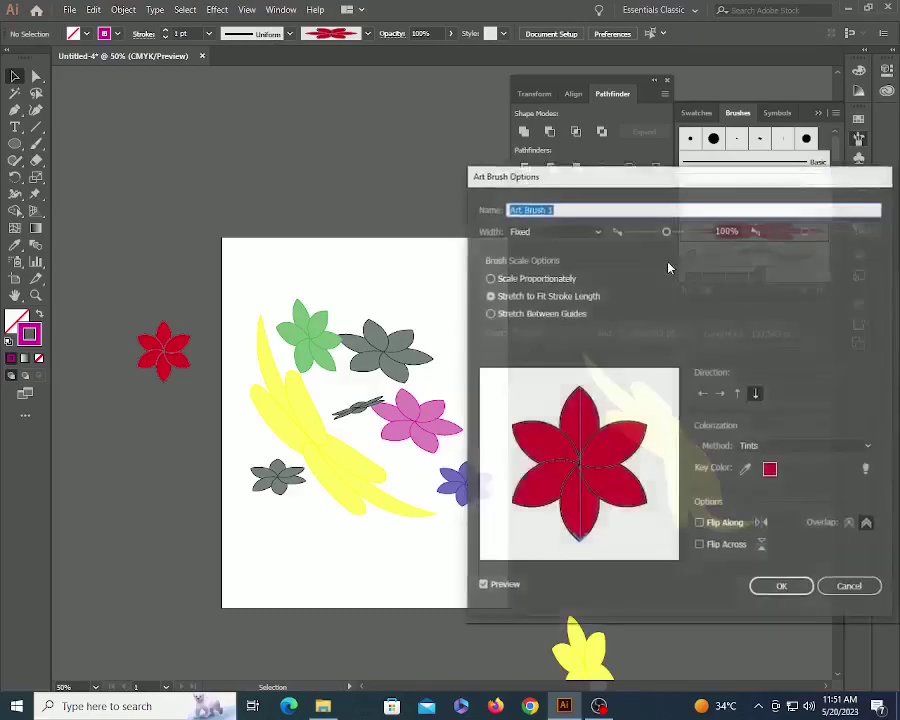
pyautogui.click(826, 448)
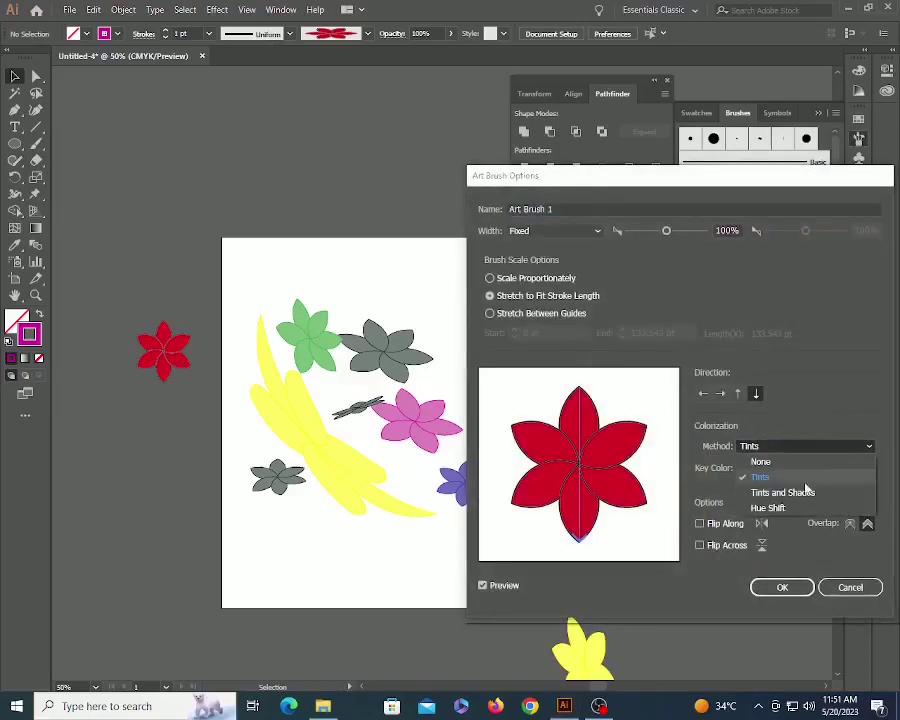
pyautogui.click(790, 492)
pyautogui.click(783, 588)
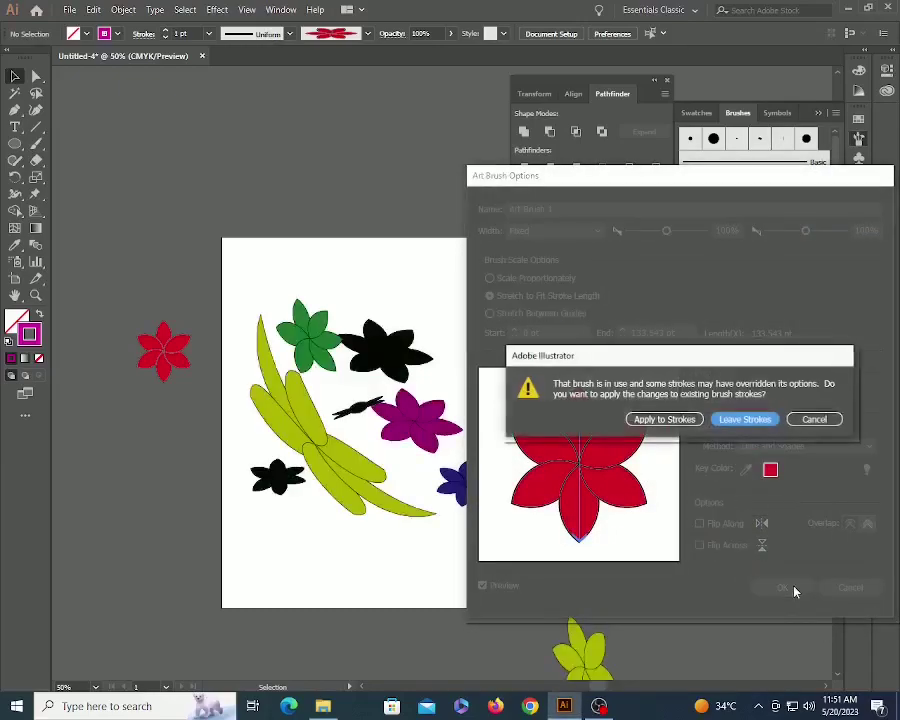
pyautogui.click(664, 418)
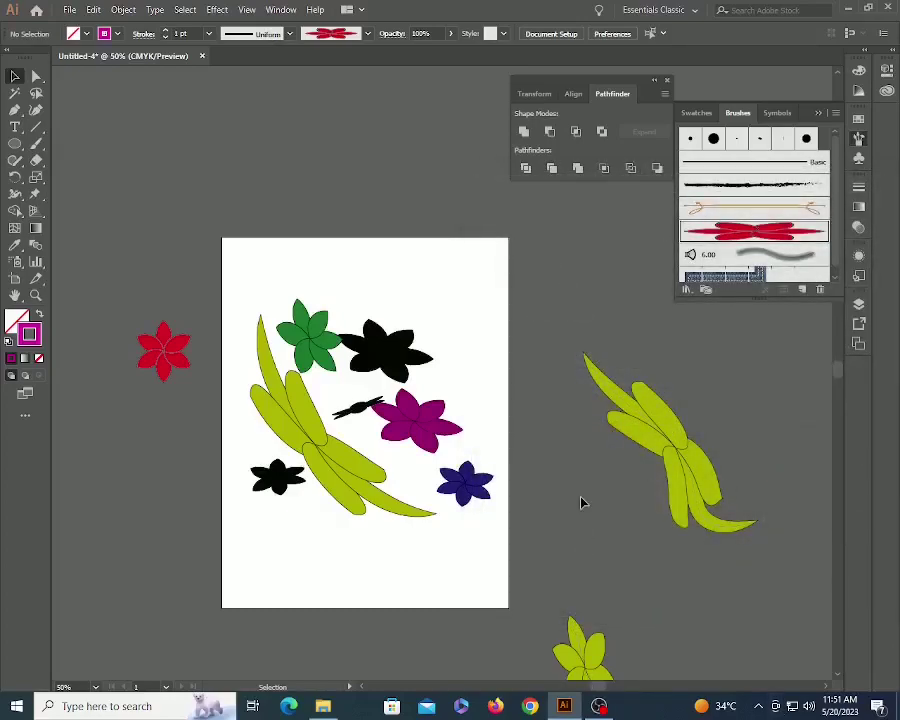
# - Set the stroke colour to yellow and paint two more flower strokes outside the artboard, on both sides of the curved one
pyautogui.moveTo(522, 441); pyautogui.dragTo(490, 432)
pyautogui.click(857, 120)
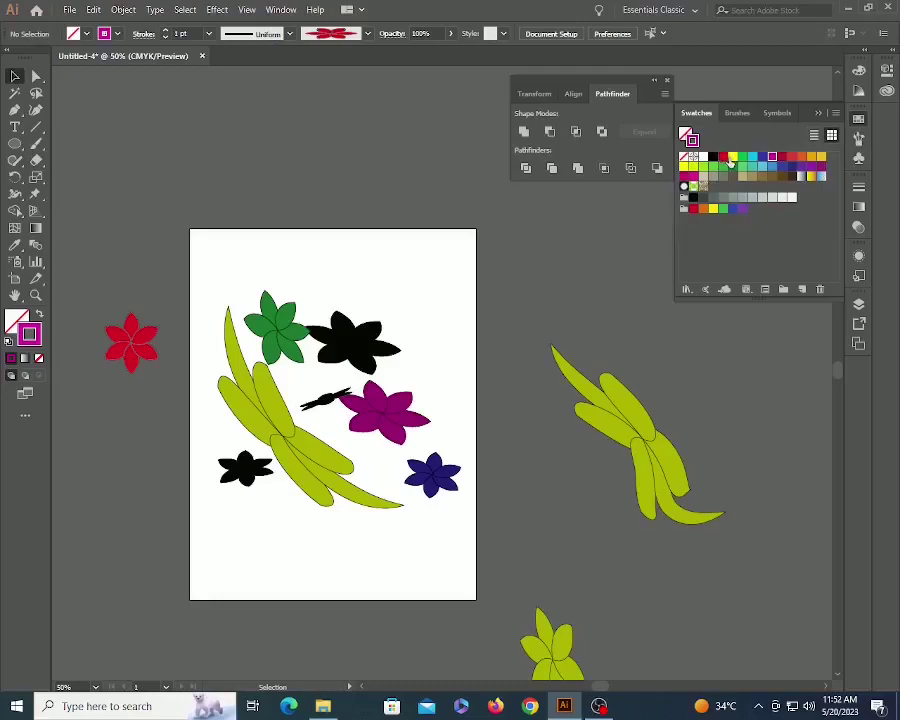
pyautogui.click(730, 158)
pyautogui.press('b')
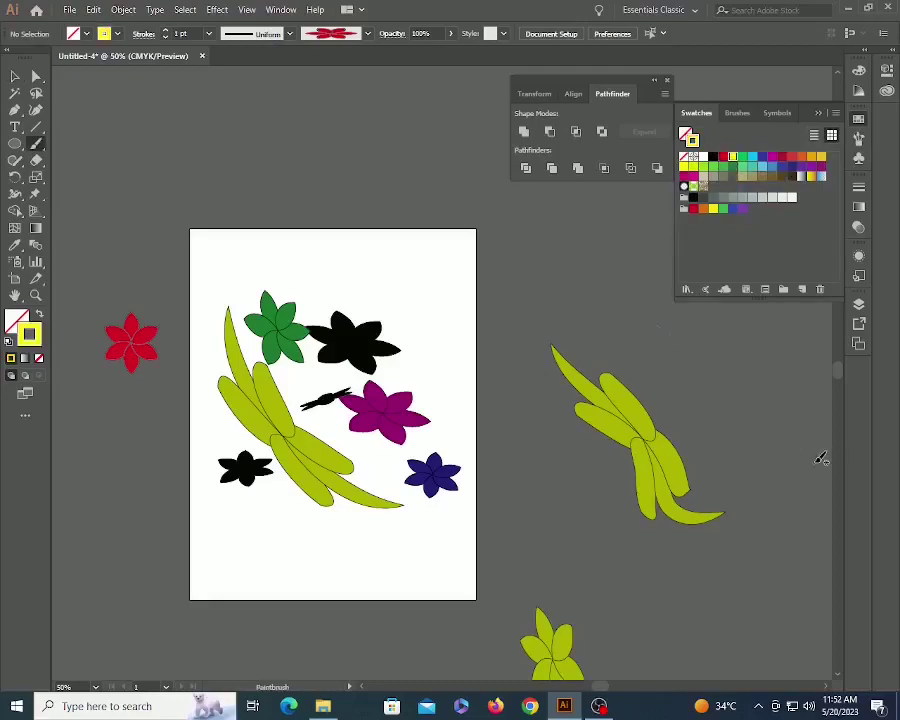
pyautogui.moveTo(662, 328); pyautogui.dragTo(820, 458)
pyautogui.moveTo(548, 444); pyautogui.dragTo(602, 556)
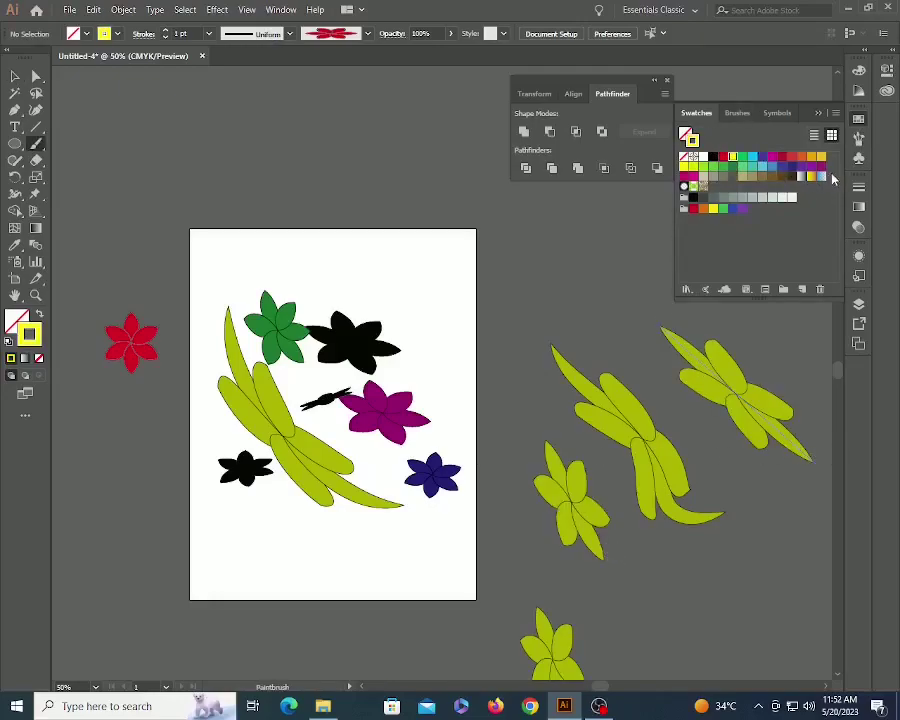
# - Examine the Colorization Tips in the flower art brush's options to compare the None, Tints, Tints and Shades and Hue Shift methods
pyautogui.click(858, 140)
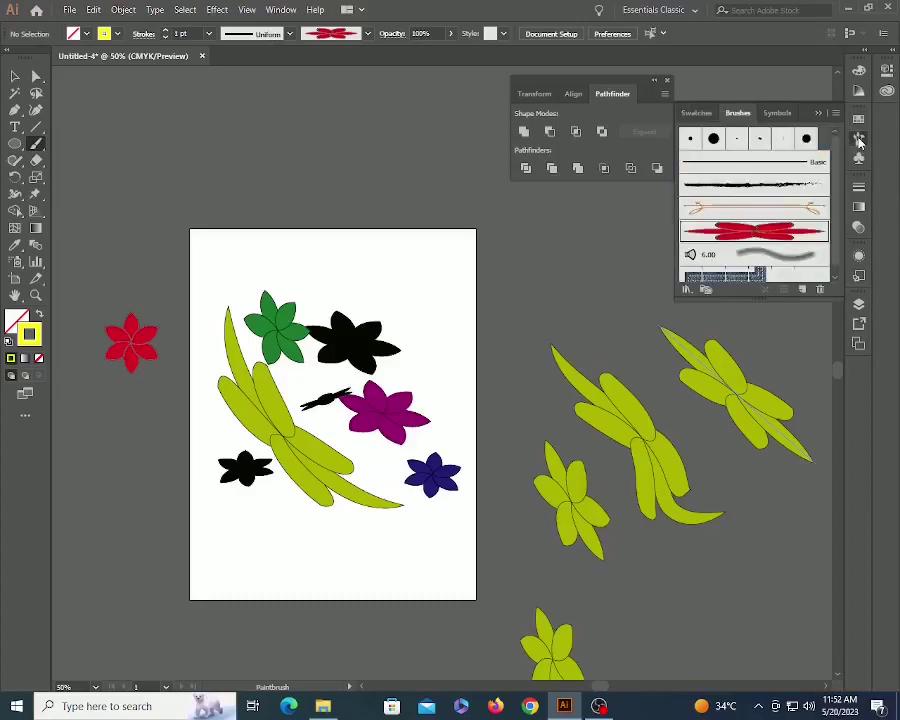
pyautogui.doubleClick(754, 232)
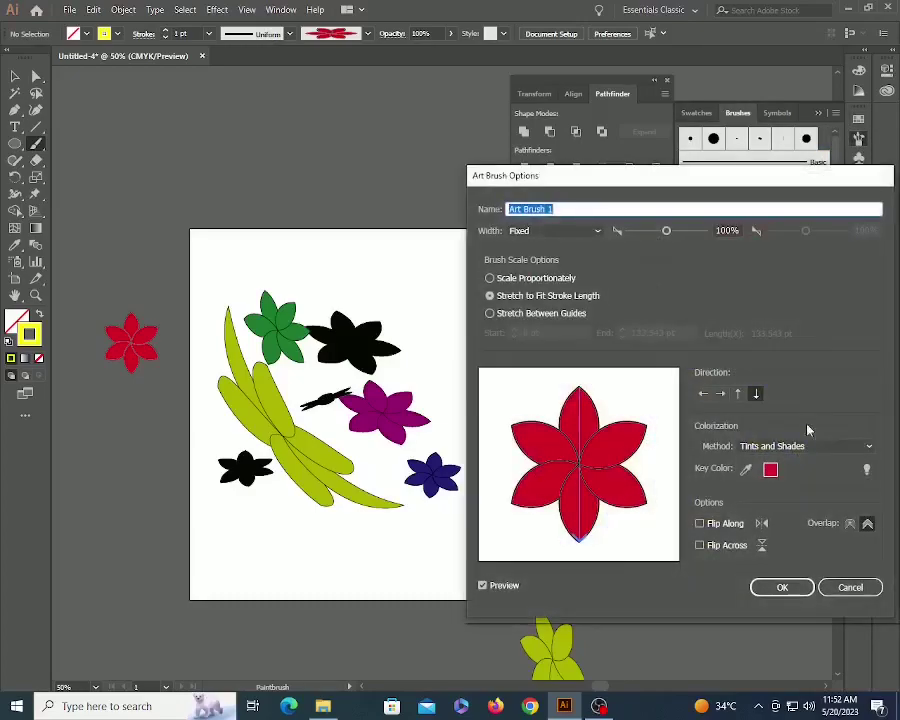
pyautogui.click(867, 469)
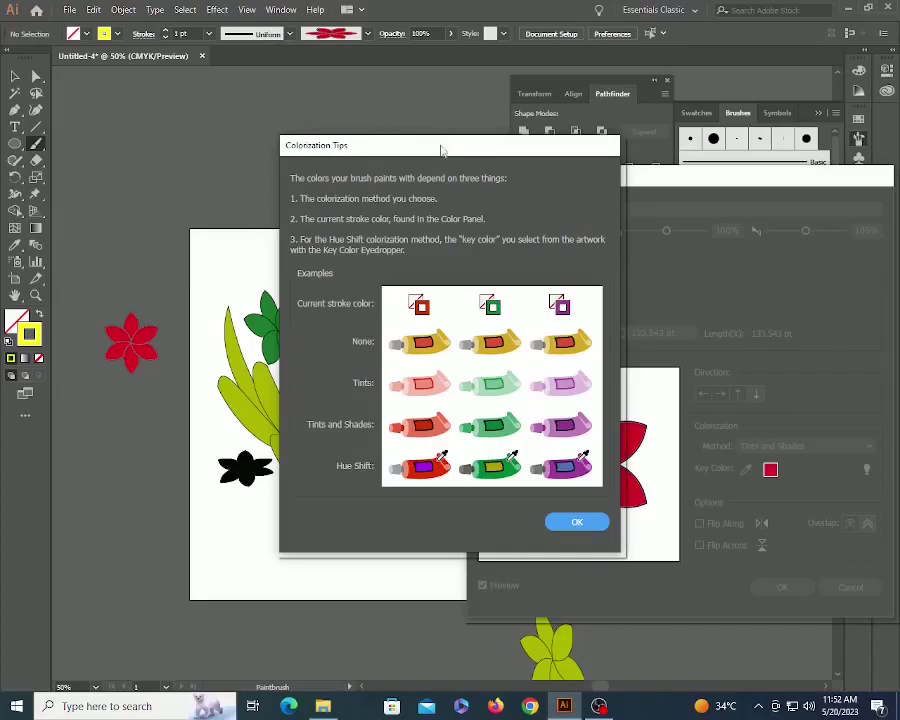
pyautogui.moveTo(441, 151); pyautogui.dragTo(239, 149)
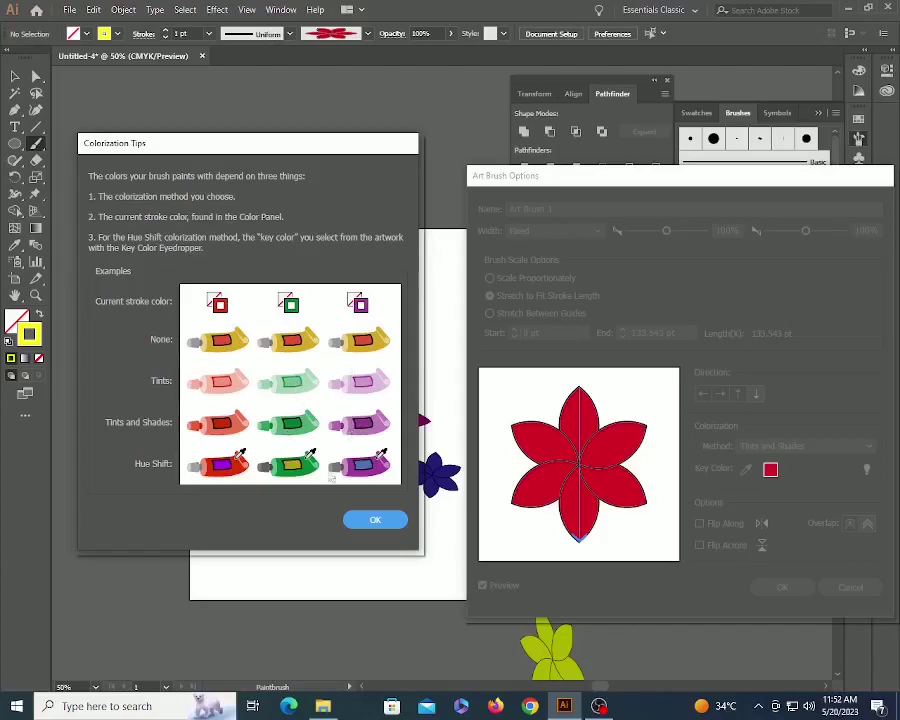
pyautogui.click(377, 520)
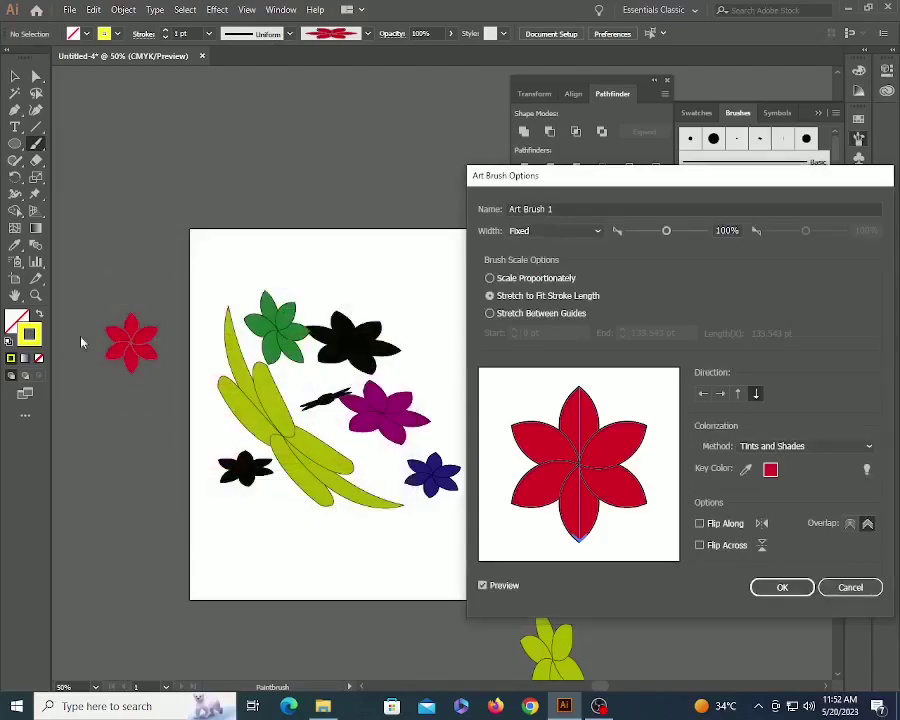
# - Change the flower art brush's colorization method to Hue Shift and apply the change to the existing strokes
pyautogui.click(804, 446)
pyautogui.click(775, 508)
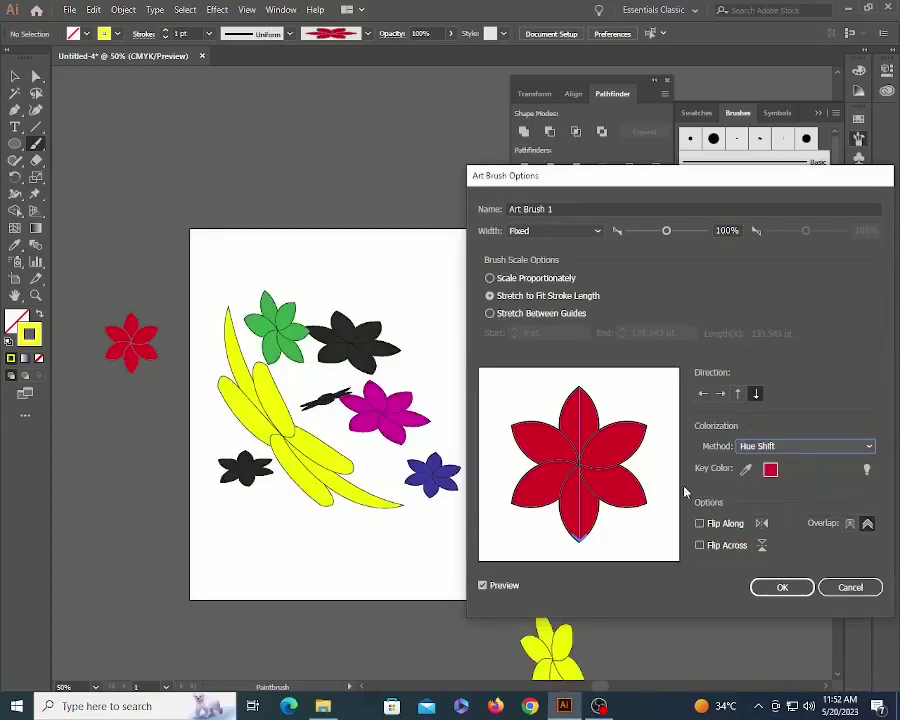
pyautogui.click(790, 588)
pyautogui.click(687, 418)
# - Paint a small magenta flower stroke in the gap between the artboard and the yellow flowers
pyautogui.press('v')
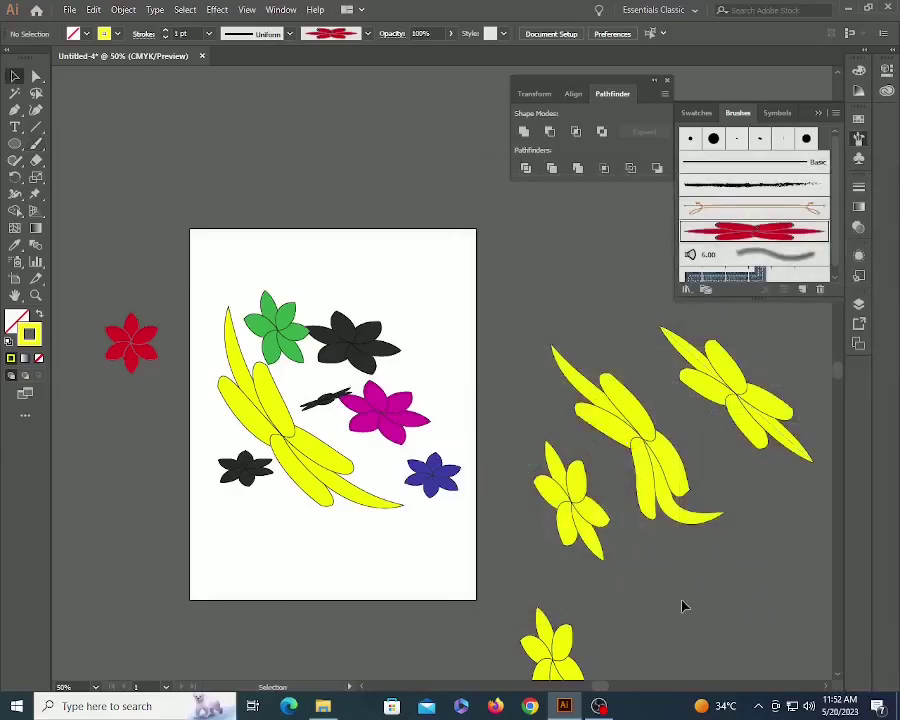
pyautogui.moveTo(535, 454); pyautogui.dragTo(550, 396)
pyautogui.press('z')
pyautogui.moveTo(357, 267); pyautogui.dragTo(620, 430)
pyautogui.press('v')
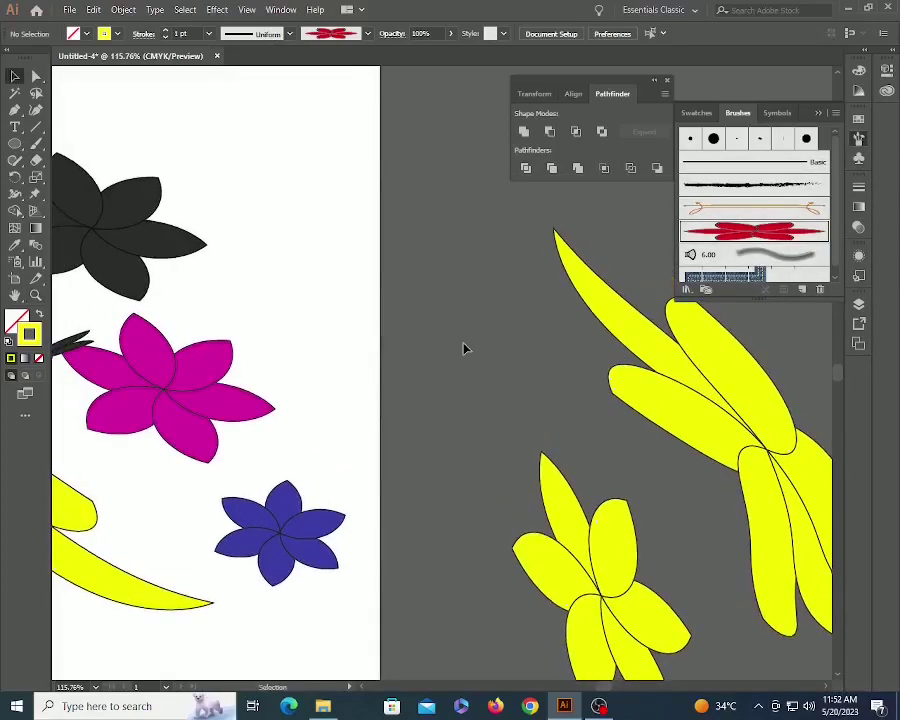
pyautogui.press('b')
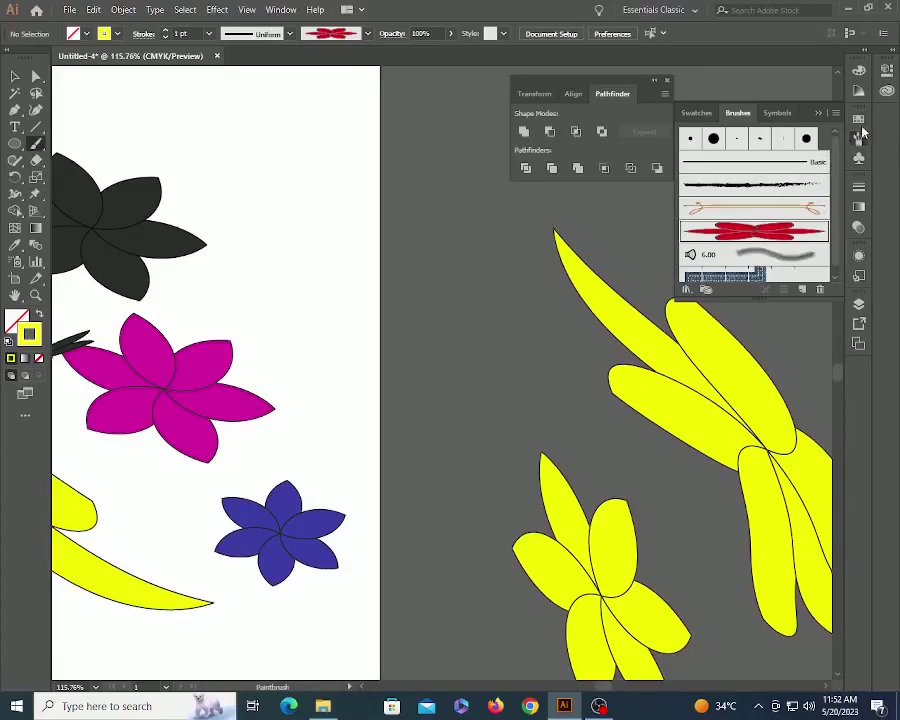
pyautogui.click(696, 112)
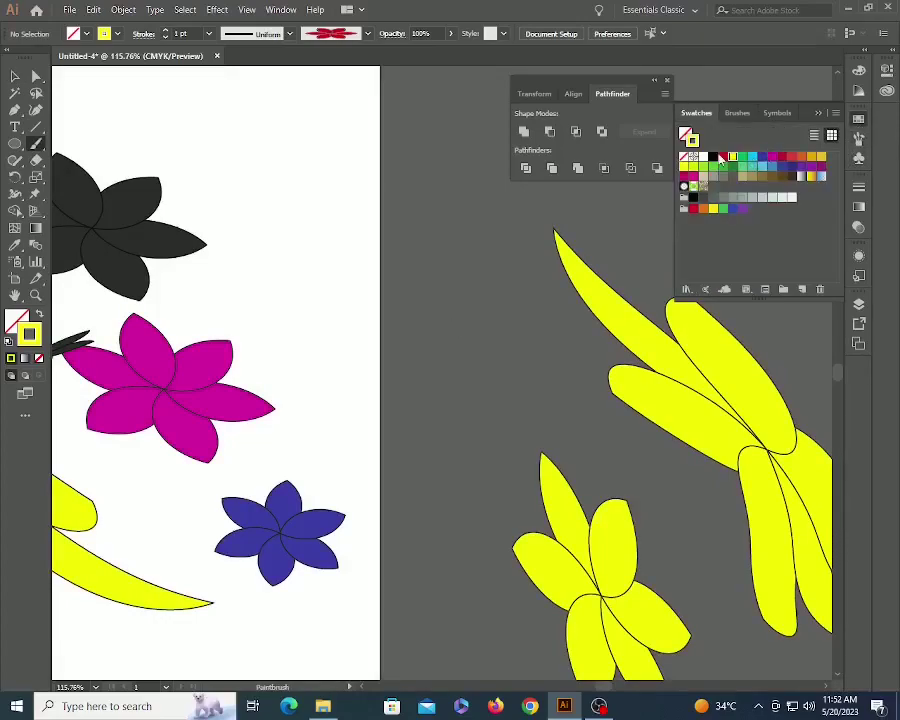
pyautogui.click(772, 157)
pyautogui.moveTo(456, 260); pyautogui.dragTo(485, 379)
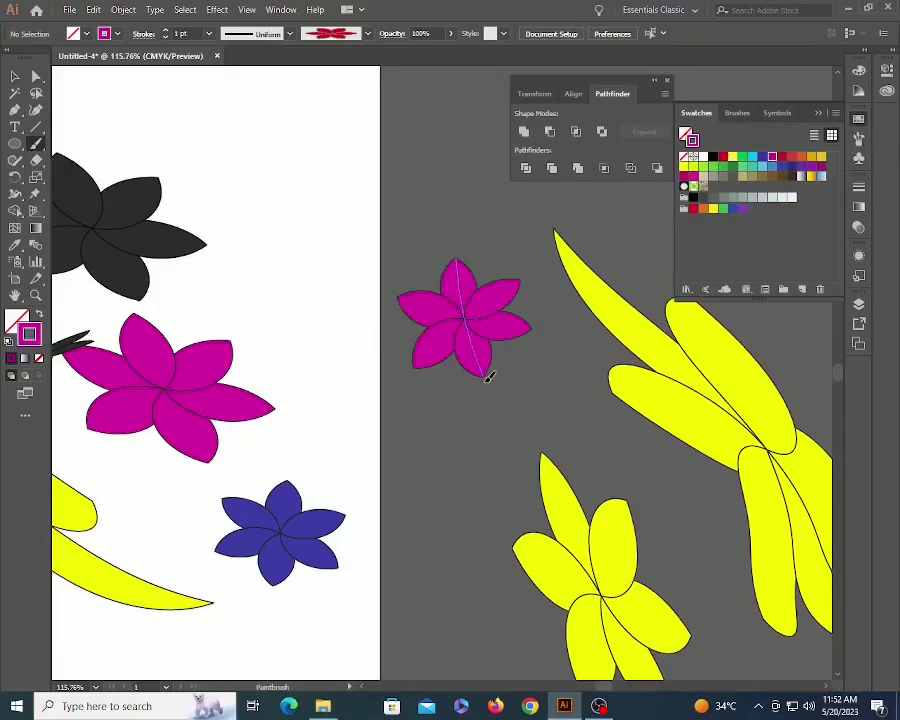
# - Paint two small yellow flower strokes just below the new magenta flower outside the artboard
pyautogui.click(685, 168)
pyautogui.moveTo(444, 417); pyautogui.dragTo(484, 460)
pyautogui.press('z')
pyautogui.moveTo(479, 383); pyautogui.dragTo(574, 436)
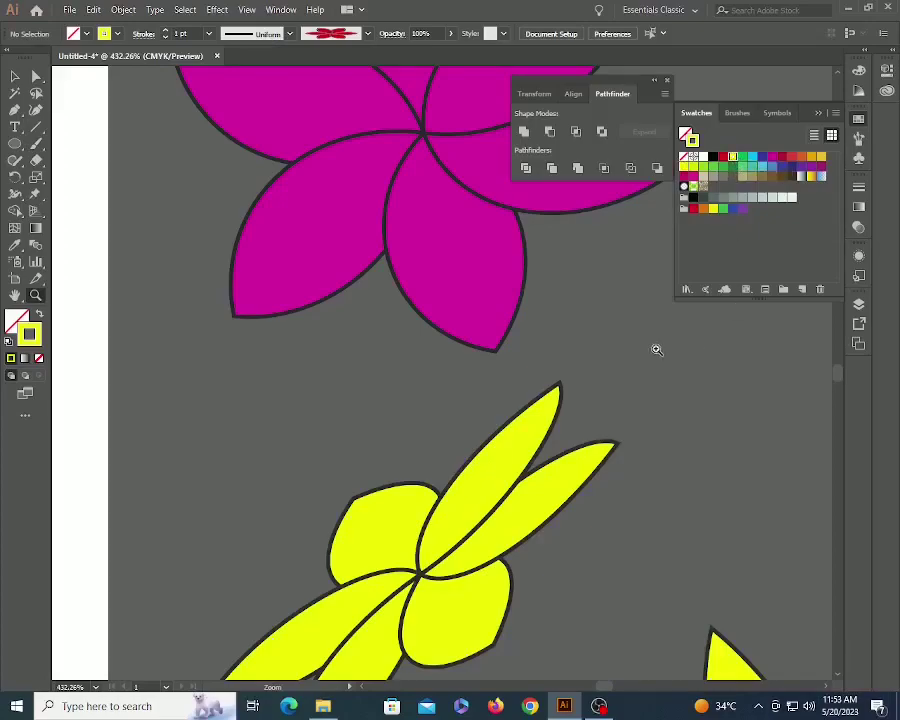
pyautogui.moveTo(653, 340)
pyautogui.mouseDown()
pyautogui.moveTo(832, 492)
pyautogui.moveTo(650, 387)
pyautogui.mouseUp()
pyautogui.press('b')
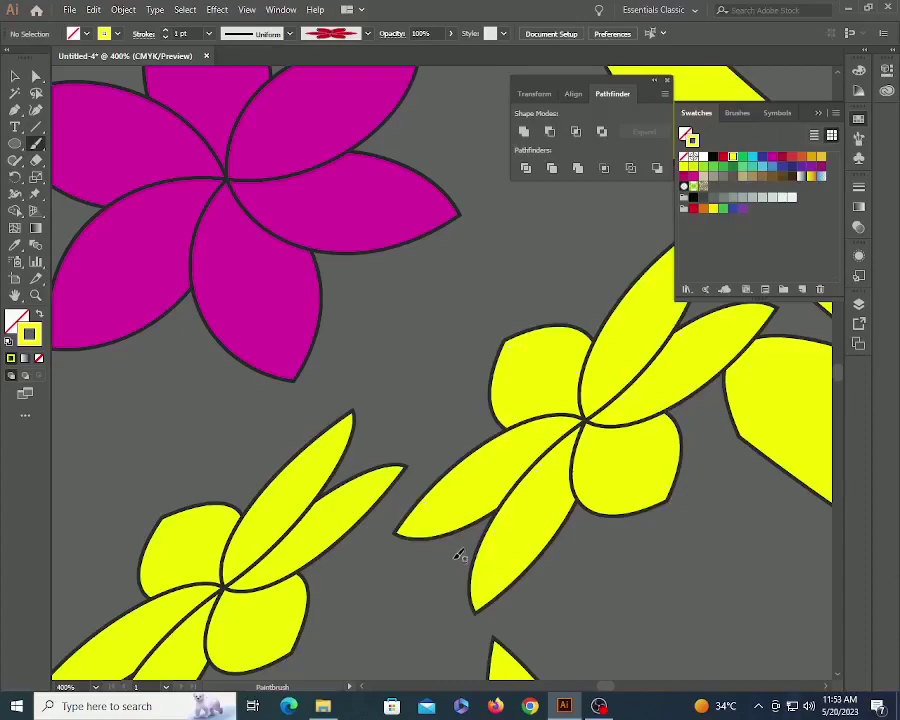
# - Paint a light brown flower stroke and a dark brown one around the small yellow flowers
pyautogui.click(753, 177)
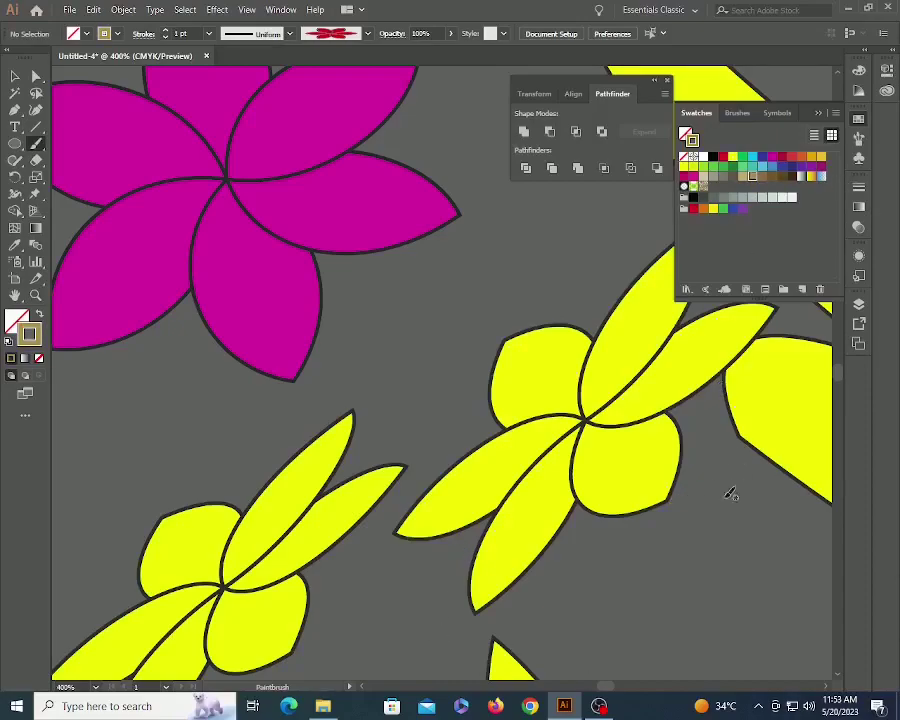
pyautogui.moveTo(704, 492); pyautogui.dragTo(787, 598)
pyautogui.click(778, 176)
pyautogui.click(781, 178)
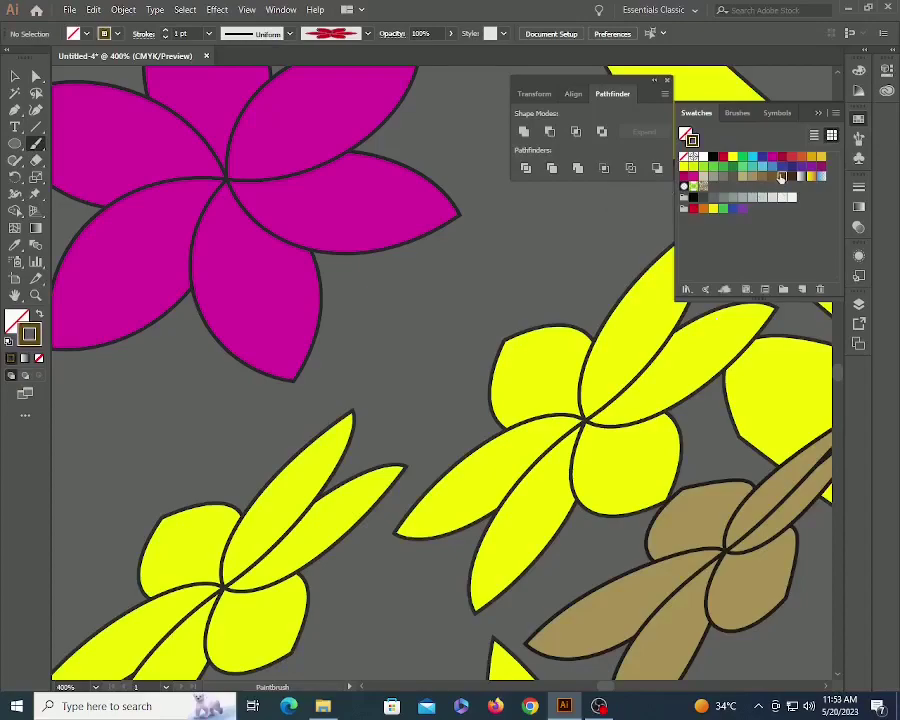
pyautogui.moveTo(523, 213); pyautogui.dragTo(511, 275)
# - Delete all artwork on and around the artboard
pyautogui.press('z')
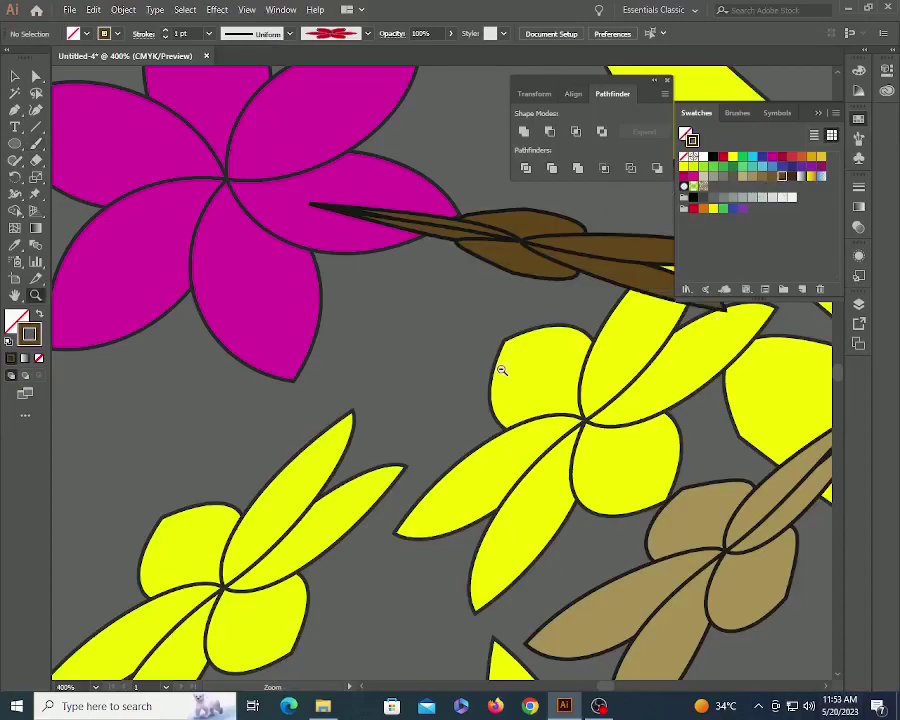
pyautogui.scroll(-7, 502, 370)
pyautogui.moveTo(263, 360); pyautogui.dragTo(420, 336)
pyautogui.press('v')
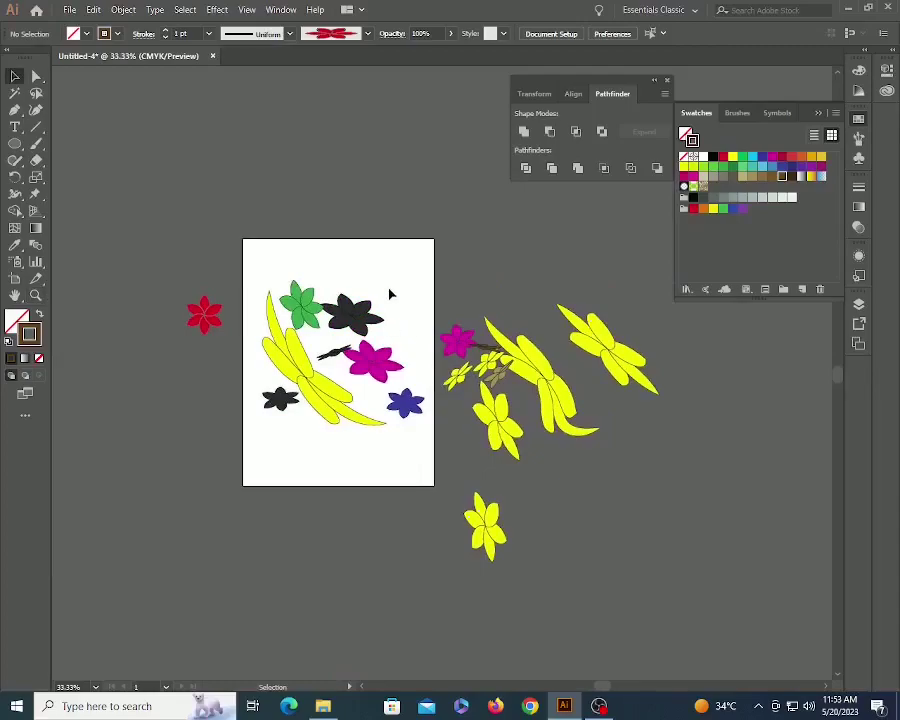
pyautogui.hotkey('ctrl', 'a')
pyautogui.press('Delete')
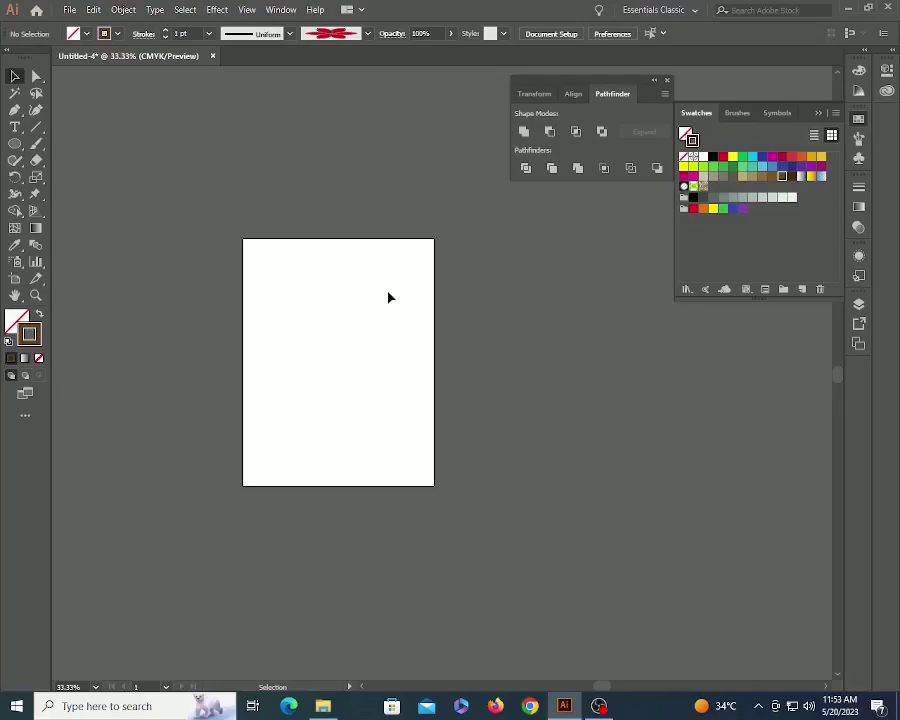
# - Draw a long, thin horizontal rectangle in the upper part of the empty artboard
pyautogui.press('space')
pyautogui.moveTo(316, 316); pyautogui.dragTo(338, 368)
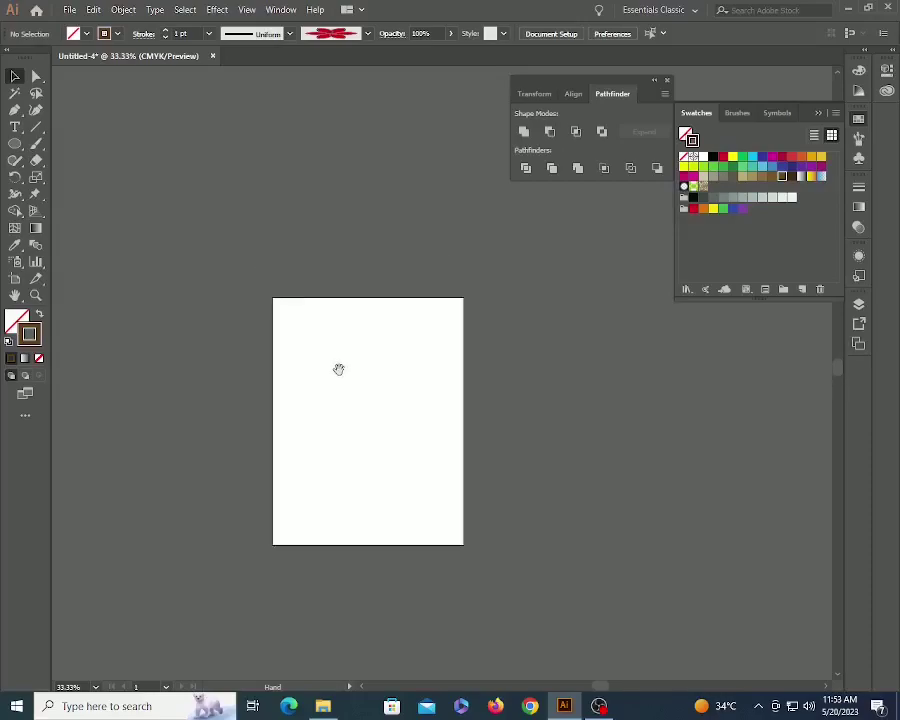
pyautogui.press('z')
pyautogui.moveTo(220, 281); pyautogui.dragTo(621, 491)
pyautogui.press('space')
pyautogui.moveTo(374, 328); pyautogui.dragTo(383, 377)
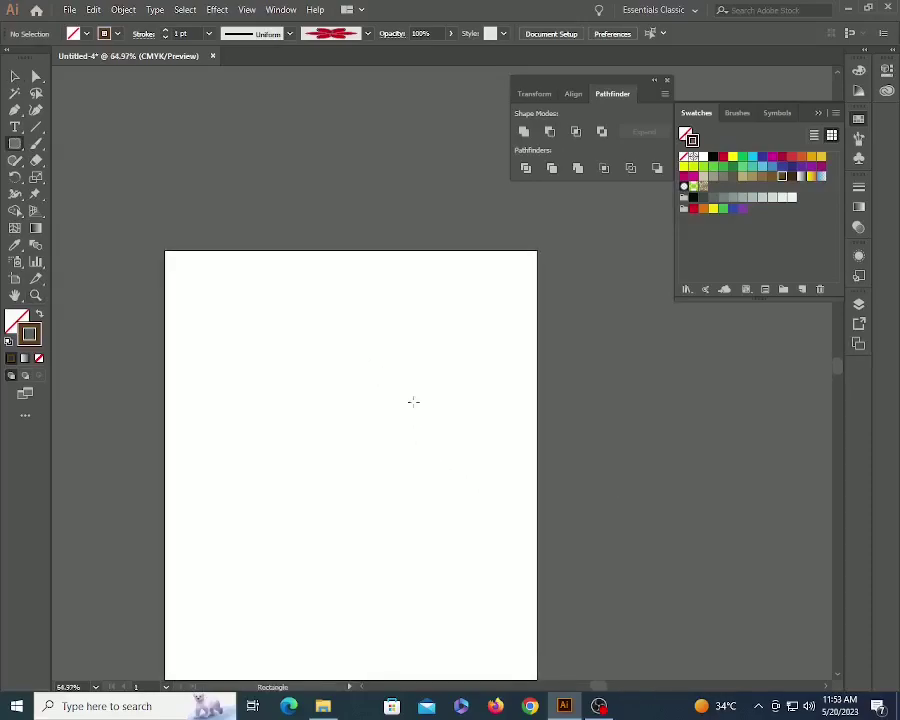
pyautogui.moveTo(247, 287); pyautogui.dragTo(361, 292)
# - Duplicate the rectangle downward four times so that five equal rectangles are stacked edge to edge
pyautogui.press('z')
pyautogui.moveTo(212, 251); pyautogui.dragTo(439, 368)
pyautogui.press('v')
pyautogui.click(423, 399)
pyautogui.moveTo(463, 324); pyautogui.dragTo(465, 352)
pyautogui.hotkey('ctrl', 'd')
pyautogui.hotkey('ctrl', 'd')
pyautogui.hotkey('ctrl', 'd')
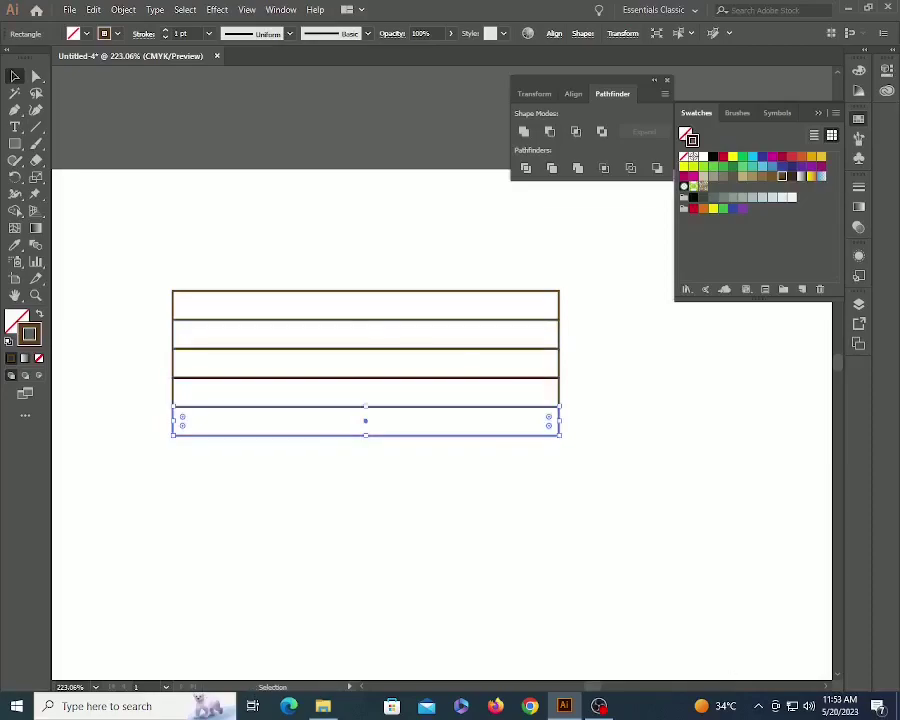
# - Try a red stroke on all five stacked rectangles and undo the colour change
pyautogui.click(518, 503)
pyautogui.hotkey('ctrl', 'a')
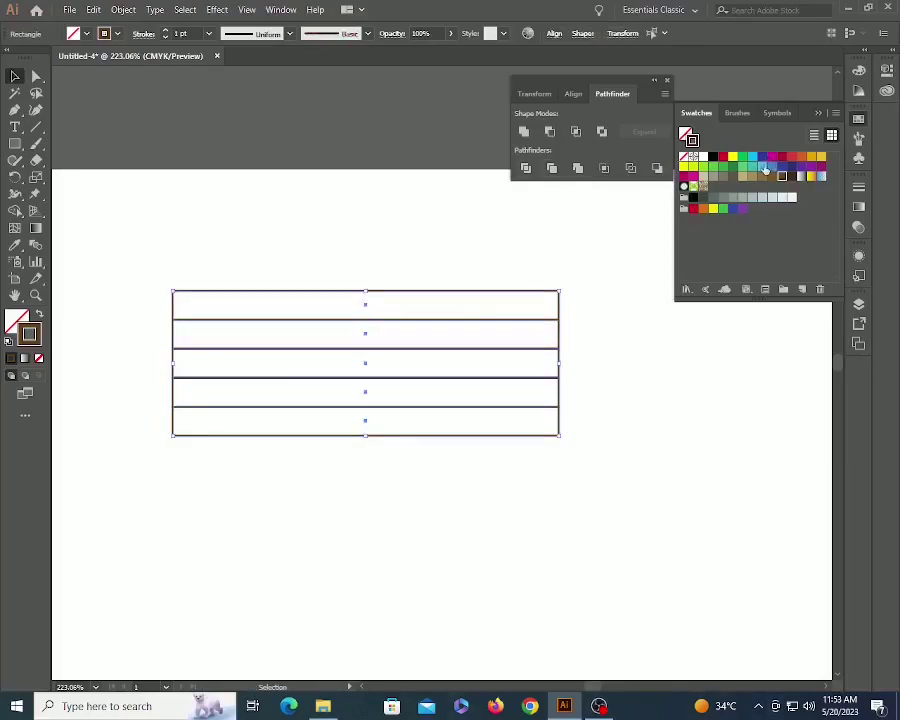
pyautogui.click(723, 158)
pyautogui.press('a')
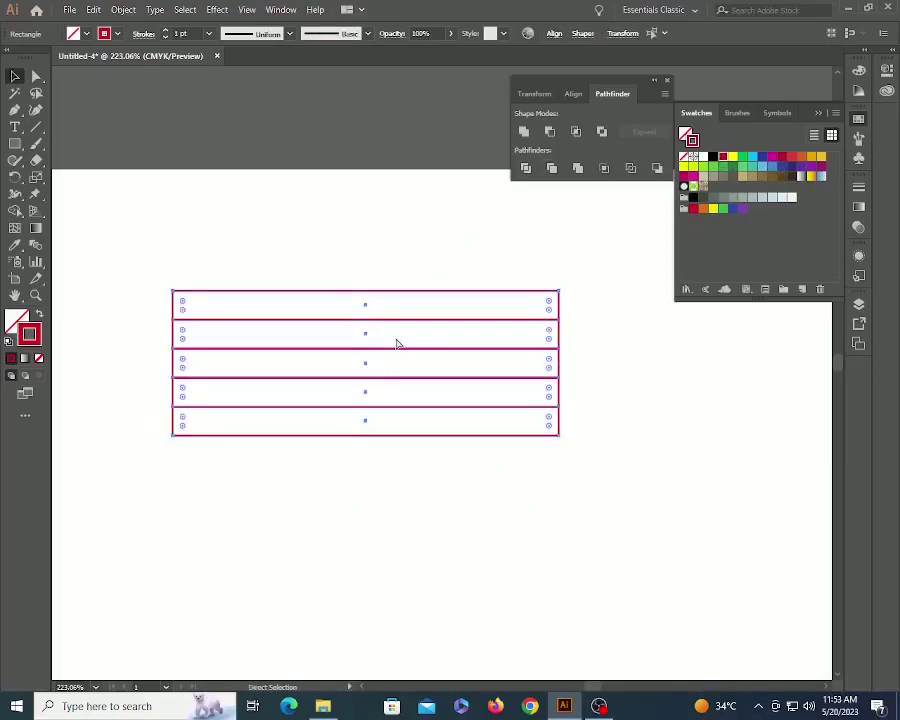
pyautogui.hotkey('ctrl', 'z')
pyautogui.press('v')
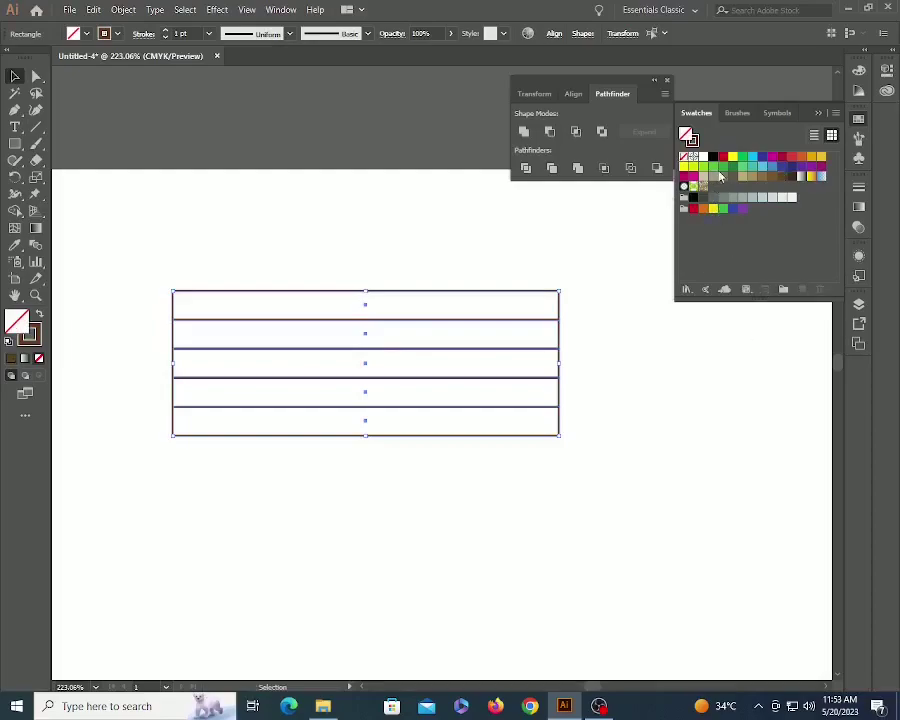
# - Fill the five stacked rectangles from top to bottom with red, yellow, magenta, golden yellow and cyan
pyautogui.click(723, 158)
pyautogui.keyDown('shift'); pyautogui.click(472, 314); pyautogui.keyUp('shift')
pyautogui.click(733, 157)
pyautogui.keyDown('shift'); pyautogui.click(512, 340); pyautogui.keyUp('shift')
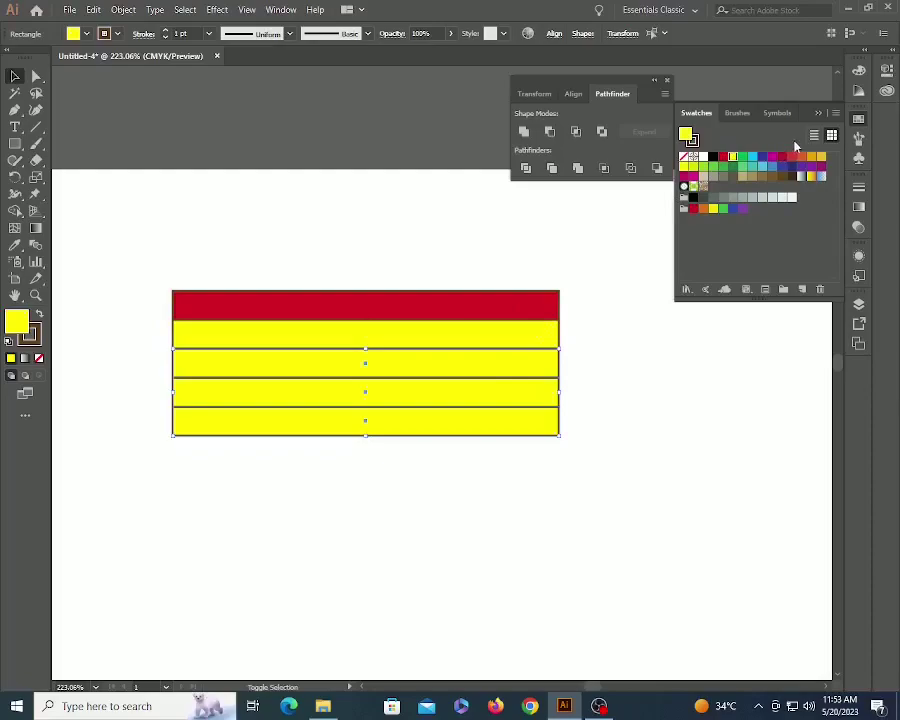
pyautogui.click(772, 157)
pyautogui.keyDown('shift'); pyautogui.click(496, 365); pyautogui.keyUp('shift')
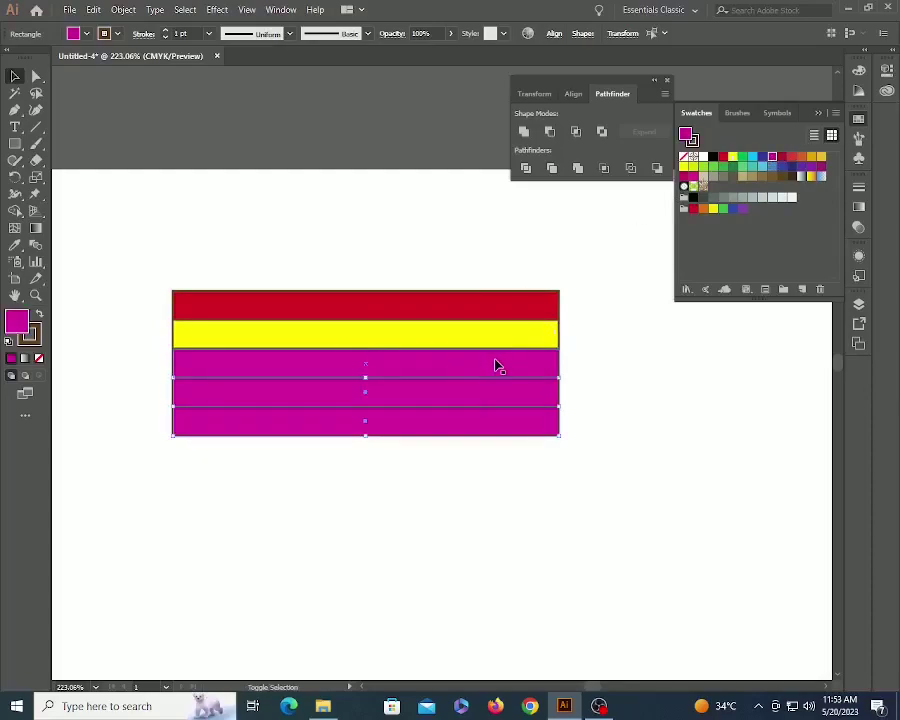
pyautogui.click(811, 157)
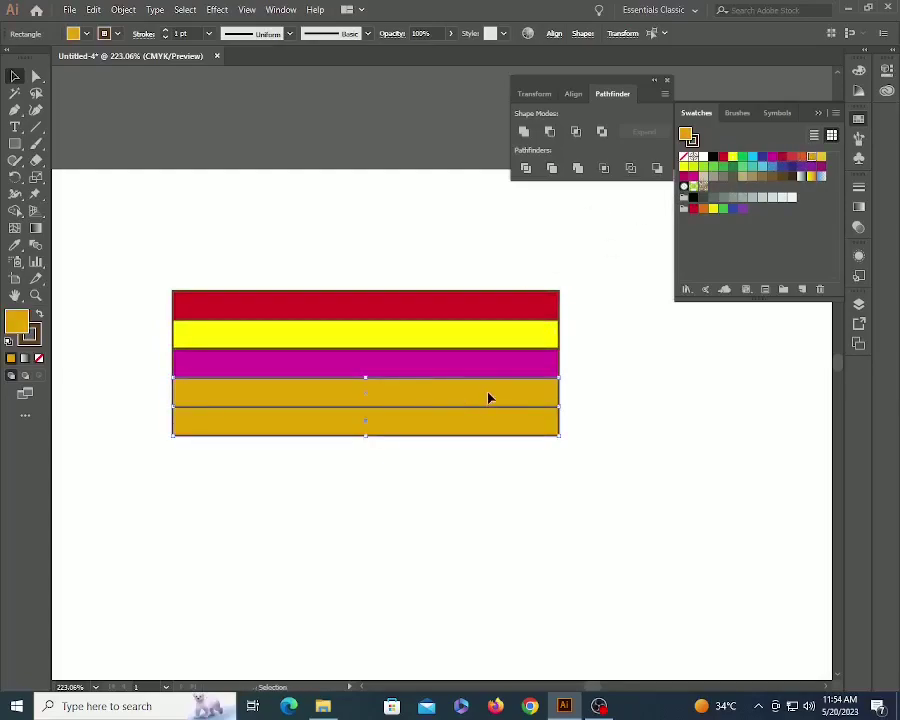
pyautogui.keyDown('shift'); pyautogui.click(487, 394); pyautogui.keyUp('shift')
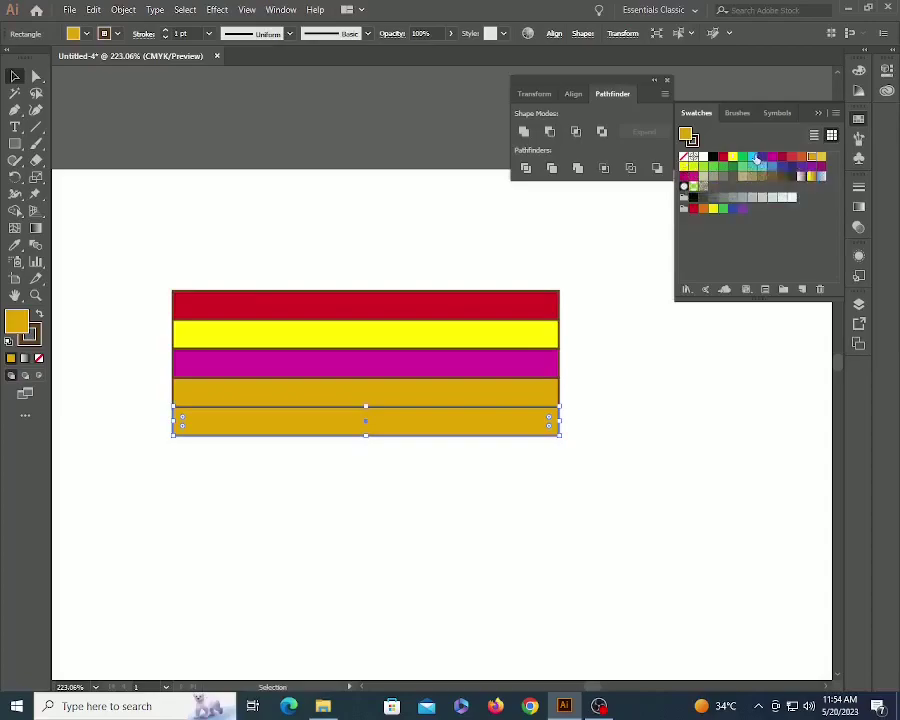
pyautogui.click(752, 157)
# - Remove the stroke from all five coloured rectangles
pyautogui.hotkey('ctrl', 'a')
pyautogui.press('x')
pyautogui.click(37, 361)
pyautogui.click(396, 543)
# - Create a new art brush from the five coloured rectangles, keeping the default brush options
pyautogui.press('z')
pyautogui.keyDown('alt'); pyautogui.click(478, 307); pyautogui.keyUp('alt')
pyautogui.keyDown('alt'); pyautogui.click(477, 299); pyautogui.keyUp('alt')
pyautogui.moveTo(437, 447); pyautogui.dragTo(337, 434)
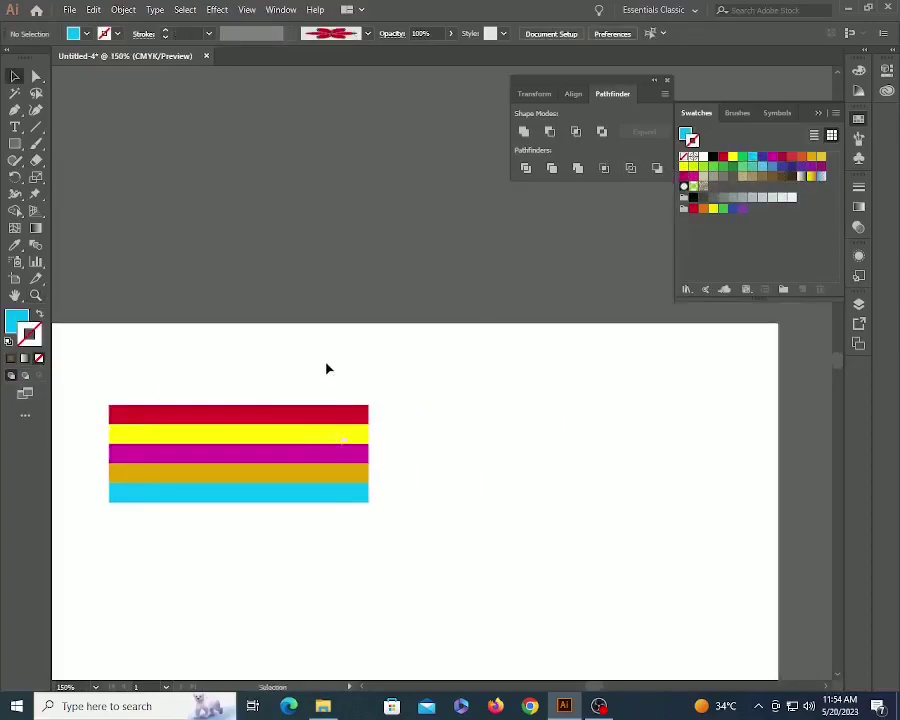
pyautogui.press('v')
pyautogui.hotkey('ctrl', 'a')
pyautogui.click(855, 138)
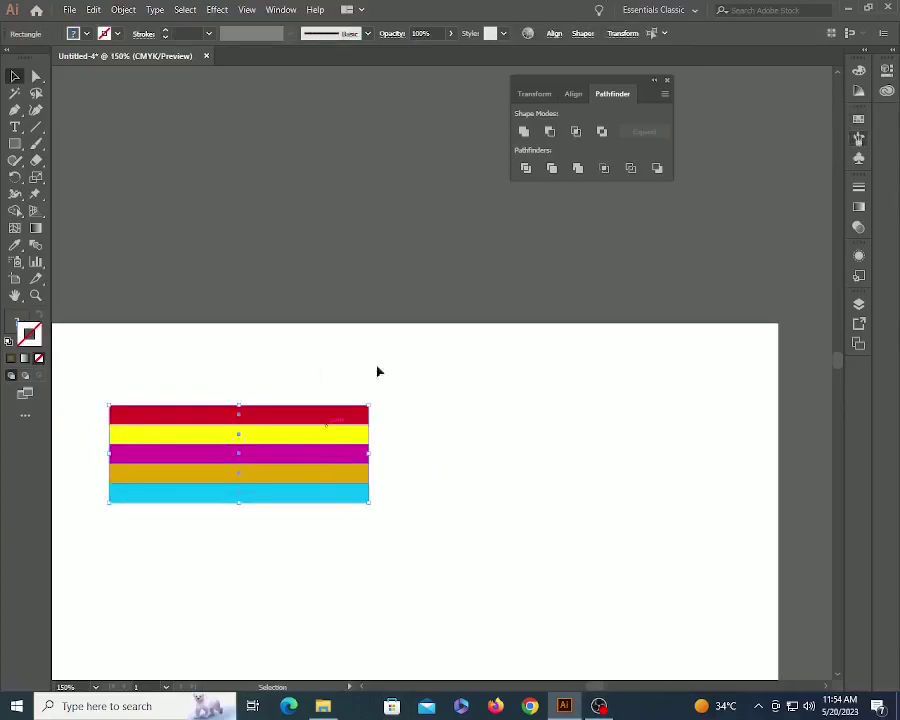
pyautogui.click(858, 138)
pyautogui.moveTo(348, 422); pyautogui.dragTo(729, 256)
pyautogui.click(395, 387)
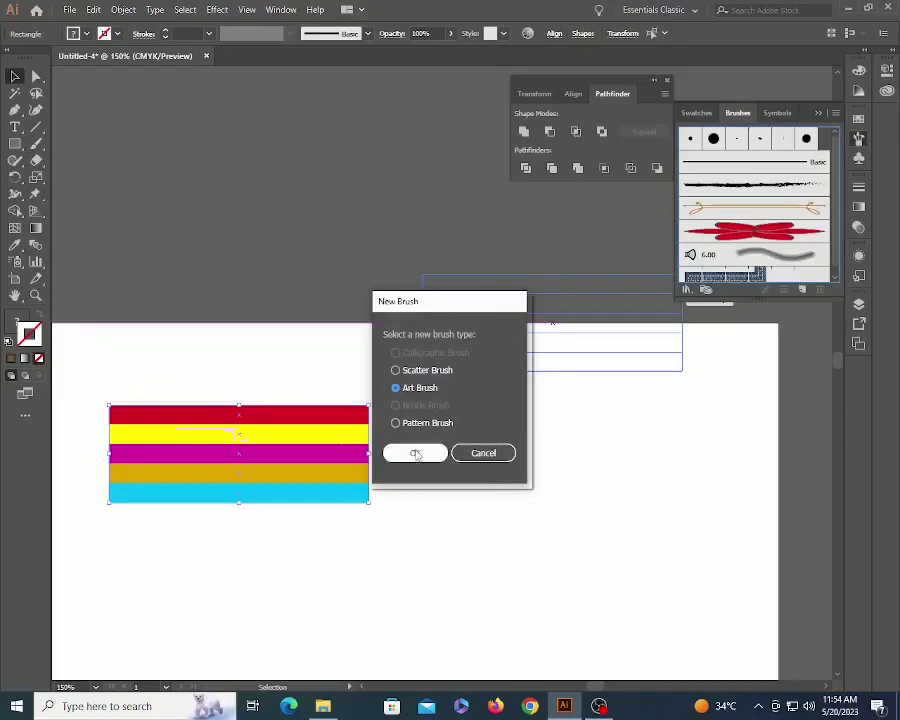
pyautogui.click(415, 455)
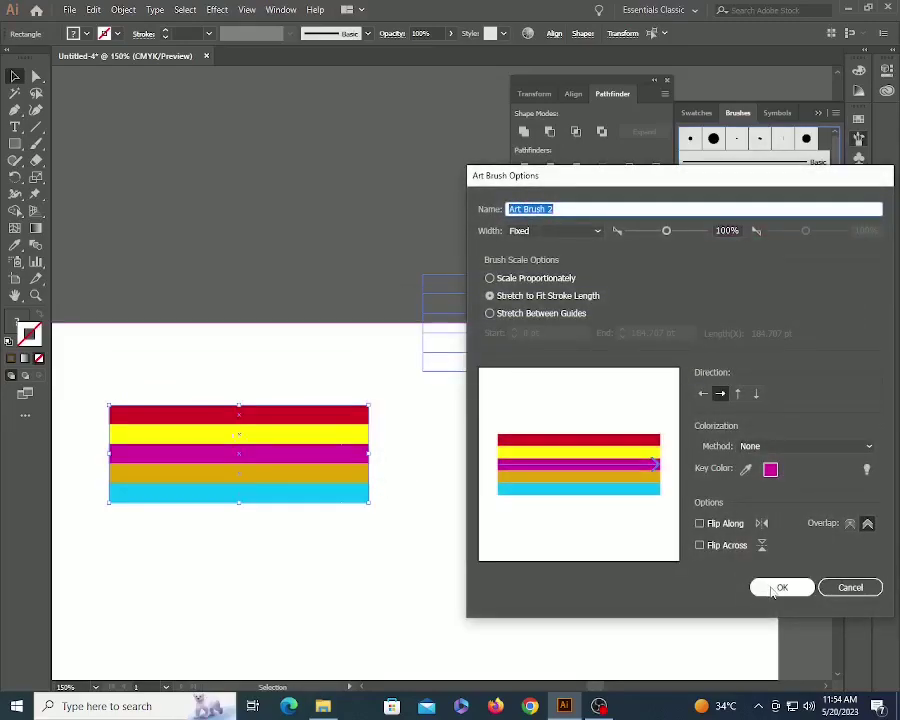
pyautogui.click(772, 590)
# - Draw a circle without fill below the striped rectangles and apply the new striped art brush to its stroke
pyautogui.click(463, 530)
pyautogui.press('z')
pyautogui.keyDown('alt'); pyautogui.click(342, 428); pyautogui.keyUp('alt')
pyautogui.keyDown('alt'); pyautogui.click(342, 428); pyautogui.keyUp('alt')
pyautogui.keyDown('alt'); pyautogui.click(342, 428); pyautogui.keyUp('alt')
pyautogui.moveTo(488, 450)
pyautogui.mouseDown()
pyautogui.moveTo(353, 362)
pyautogui.moveTo(472, 447)
pyautogui.mouseUp()
pyautogui.press('l')
pyautogui.click(755, 255)
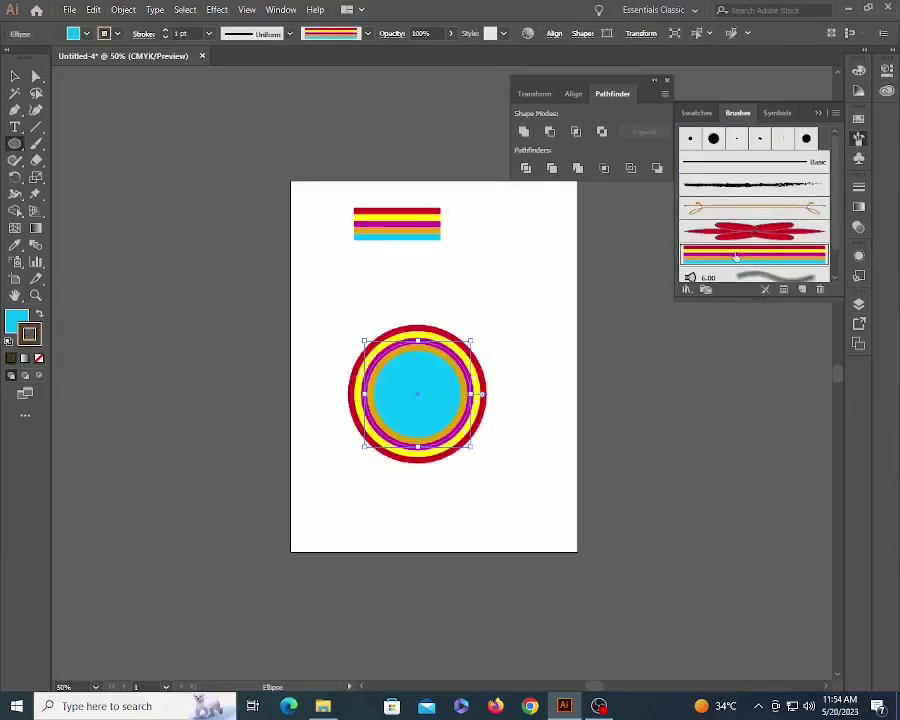
pyautogui.click(40, 359)
# - With the striped circle selected, open the striped art brush's options and move the dialog clear of the circle
pyautogui.hotkey('ctrl', 'shift', 'a')
pyautogui.press('z')
pyautogui.moveTo(325, 305); pyautogui.dragTo(530, 460)
pyautogui.moveTo(508, 410); pyautogui.dragTo(420, 384)
pyautogui.press('v')
pyautogui.click(520, 378)
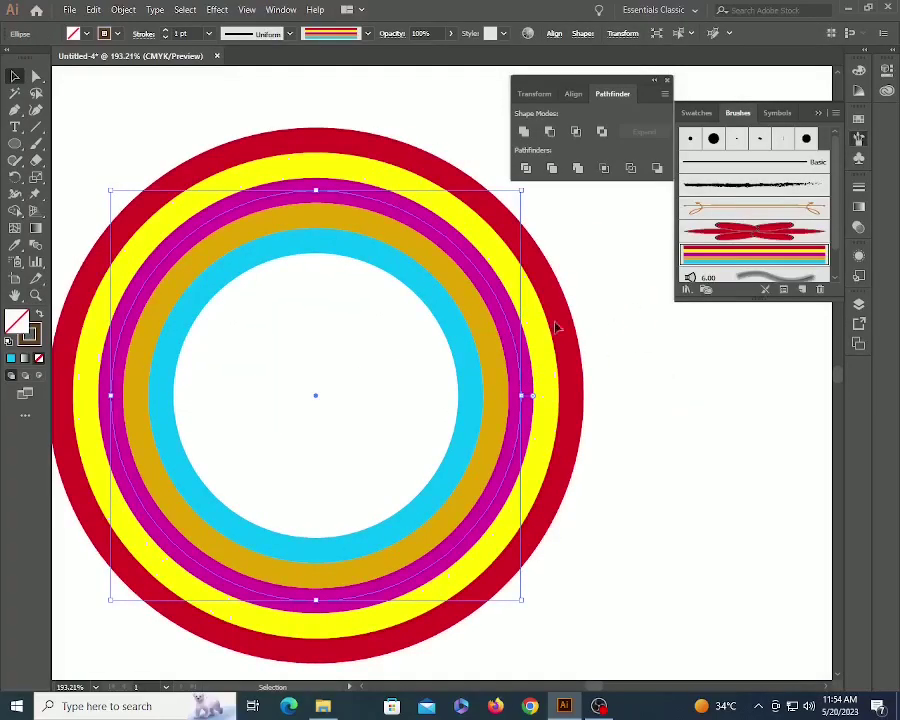
pyautogui.doubleClick(760, 253)
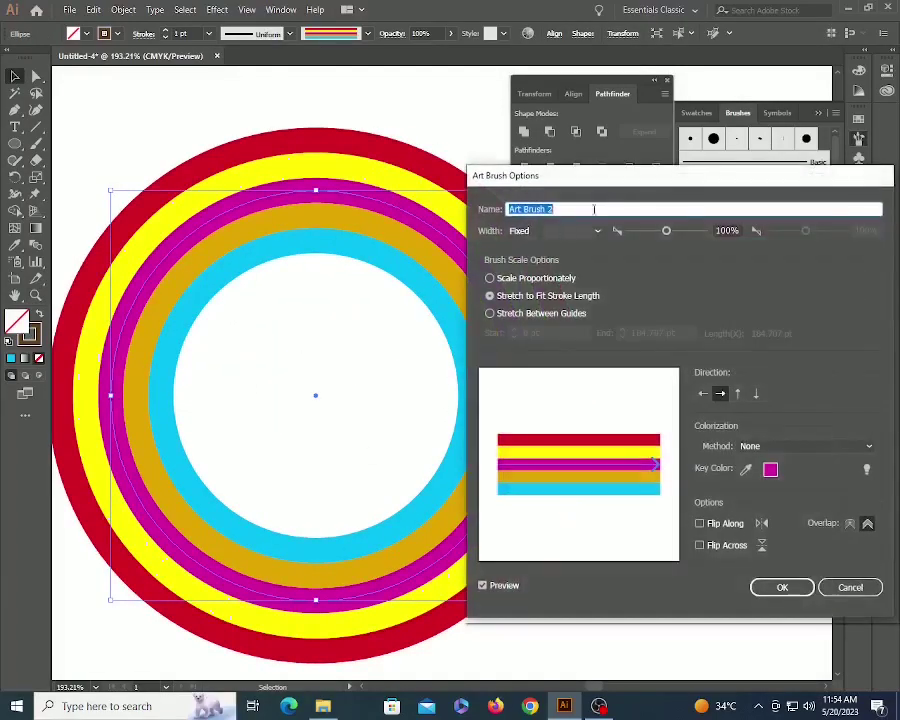
pyautogui.moveTo(623, 191); pyautogui.dragTo(690, 102)
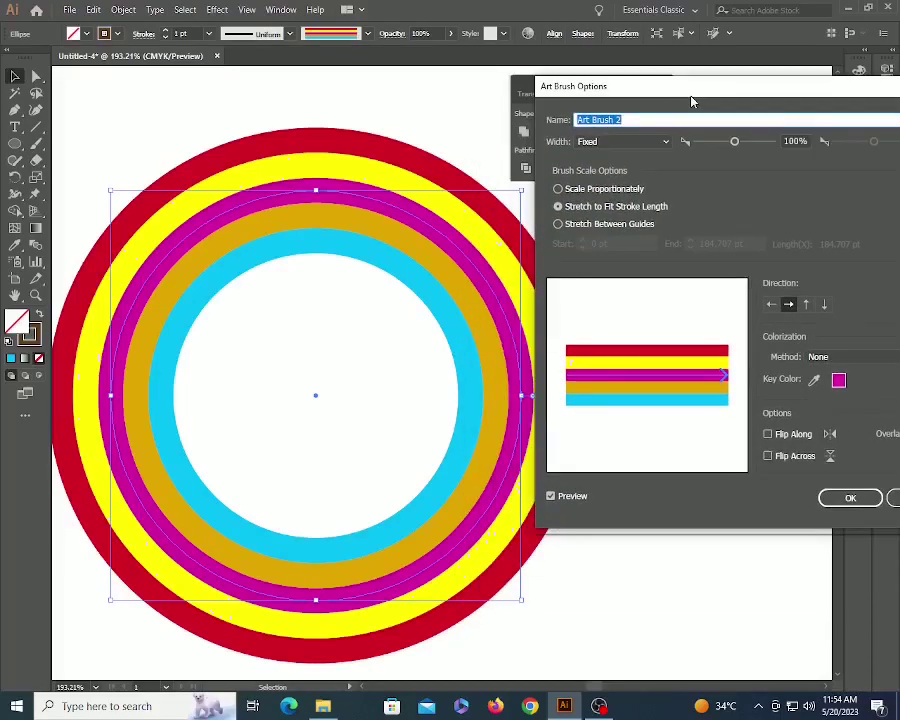
# - Preview the Tints and the Tints and Shades colorization methods on the striped circle
pyautogui.click(848, 358)
pyautogui.click(838, 388)
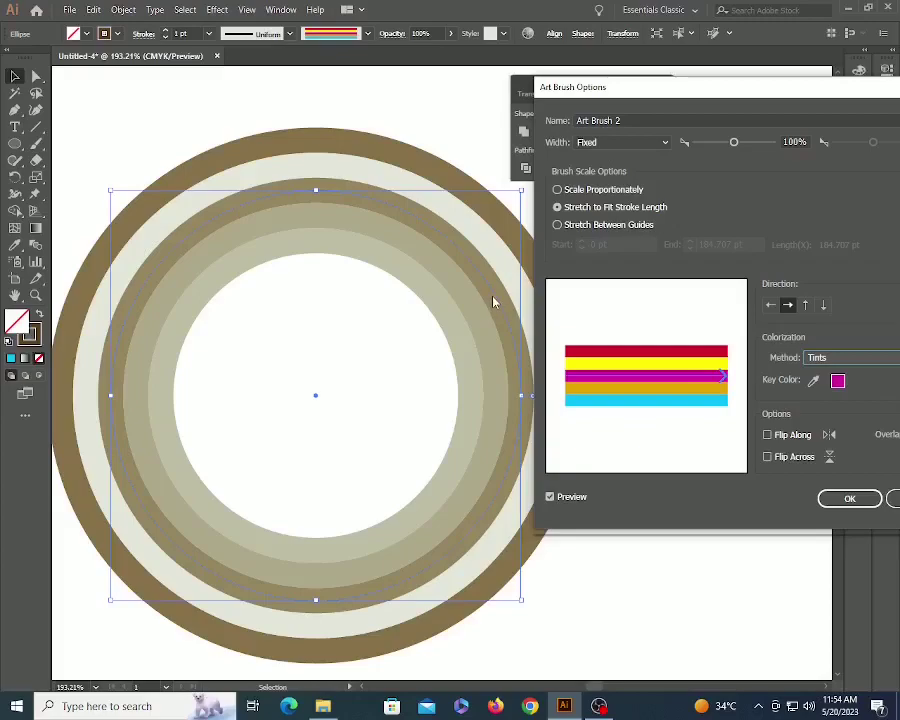
pyautogui.click(849, 358)
pyautogui.click(842, 402)
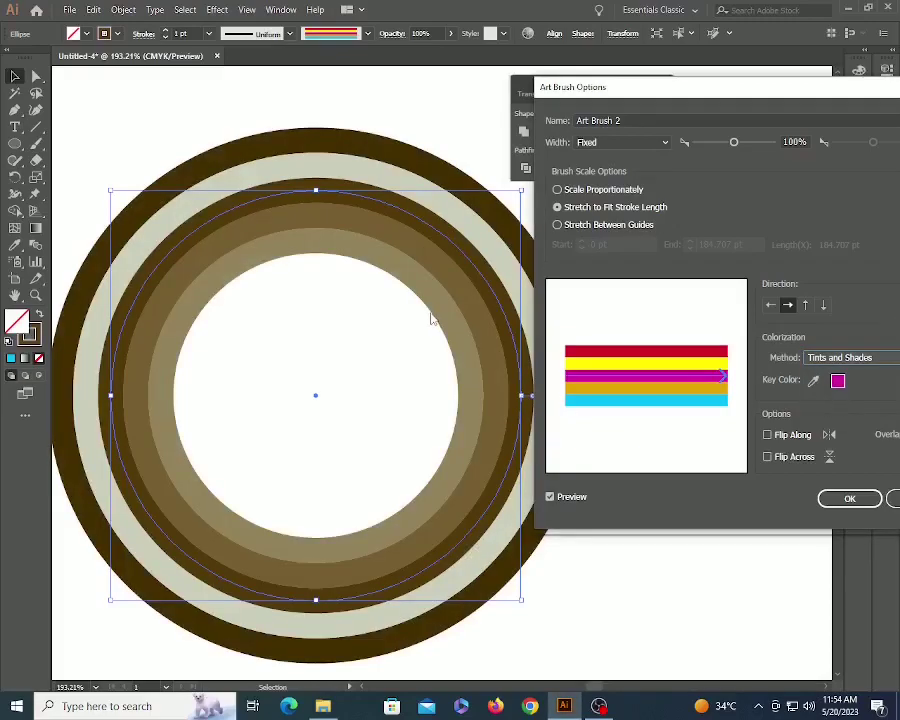
# - Set the striped brush's colorization method to Hue Shift and apply the change to existing strokes
pyautogui.click(840, 358)
pyautogui.click(836, 420)
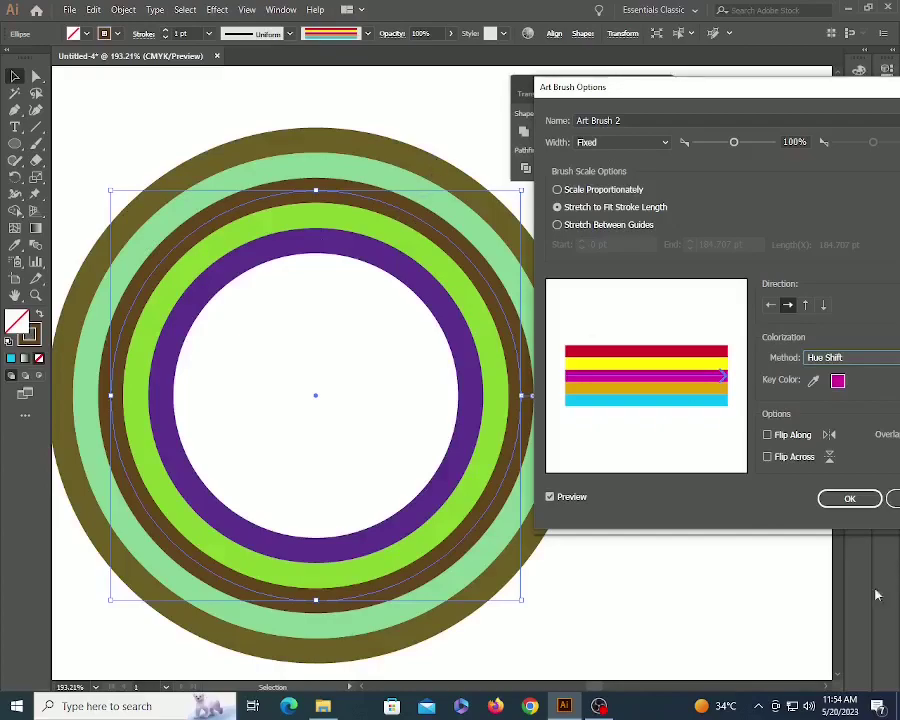
pyautogui.click(846, 499)
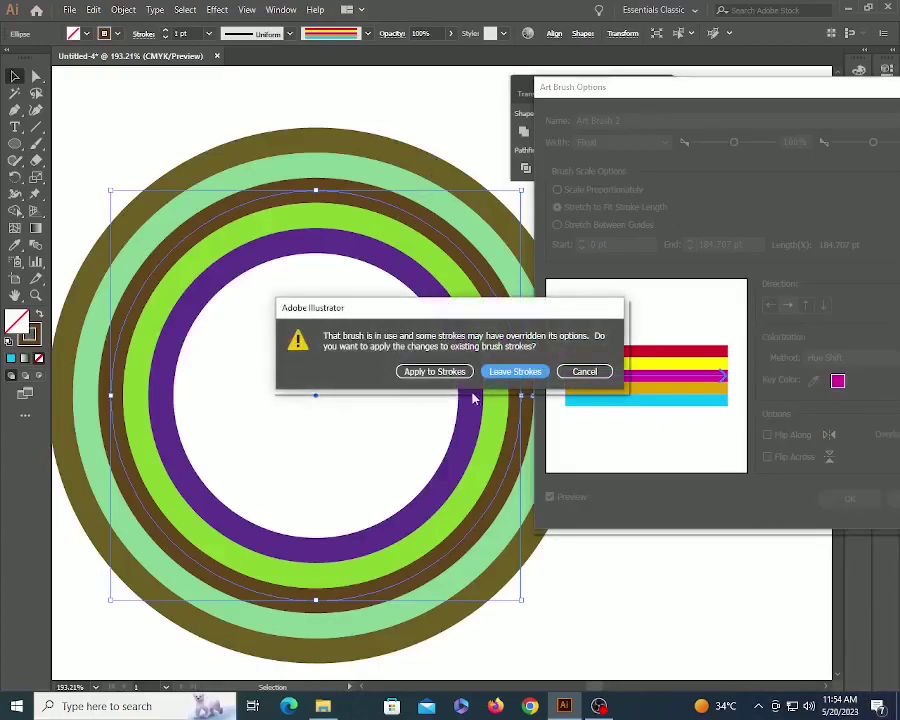
pyautogui.click(446, 375)
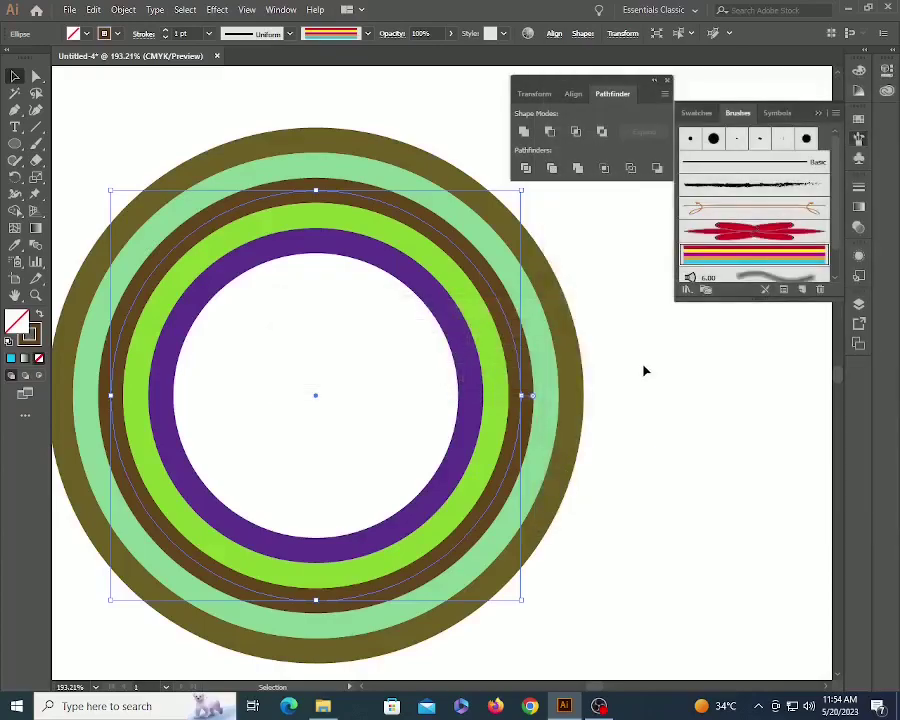
# - Delete the striped rectangles and the brushed circle from the artboard
pyautogui.click(645, 370)
pyautogui.press('z')
pyautogui.keyDown('alt'); pyautogui.click(486, 340); pyautogui.keyUp('alt')
pyautogui.keyDown('alt'); pyautogui.click(482, 336); pyautogui.keyUp('alt')
pyautogui.keyDown('alt'); pyautogui.click(482, 336); pyautogui.keyUp('alt')
pyautogui.keyDown('alt'); pyautogui.click(470, 336); pyautogui.keyUp('alt')
pyautogui.keyDown('alt'); pyautogui.click(450, 335); pyautogui.keyUp('alt')
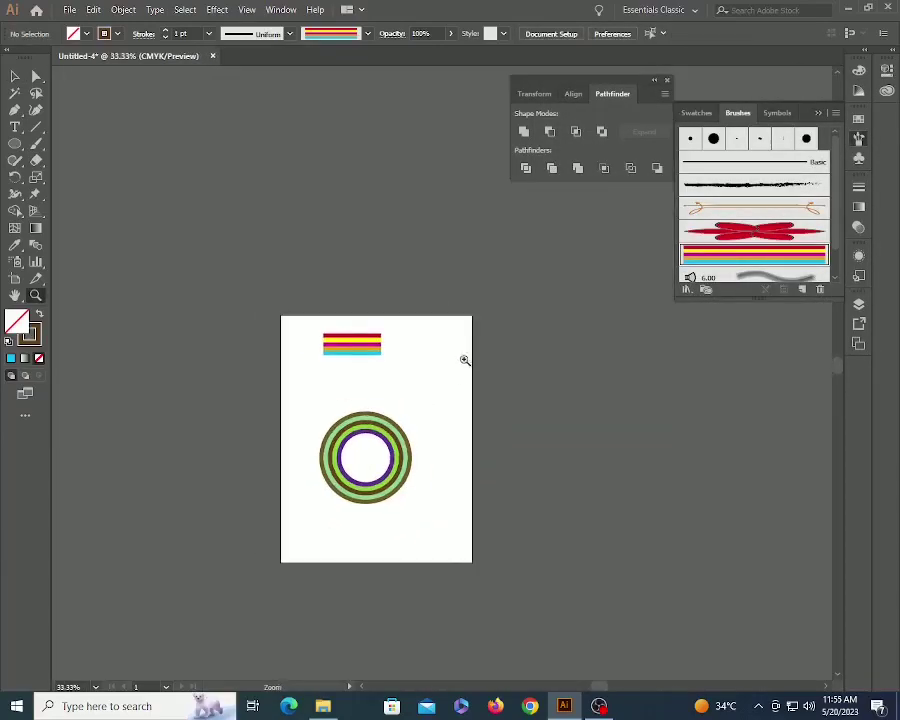
pyautogui.press('v')
pyautogui.moveTo(290, 297); pyautogui.dragTo(500, 529)
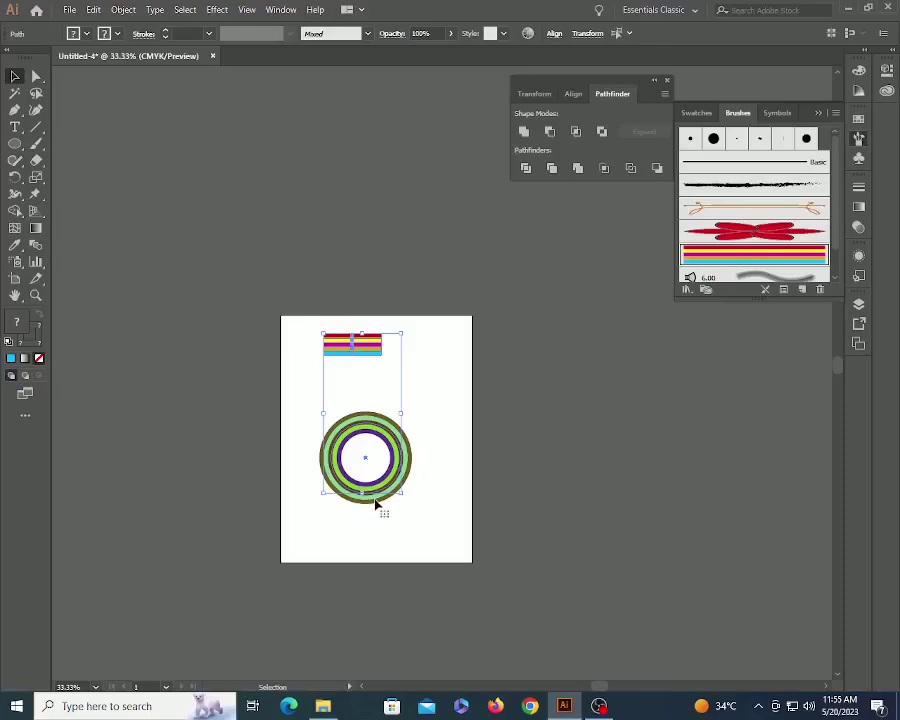
pyautogui.press('Delete')
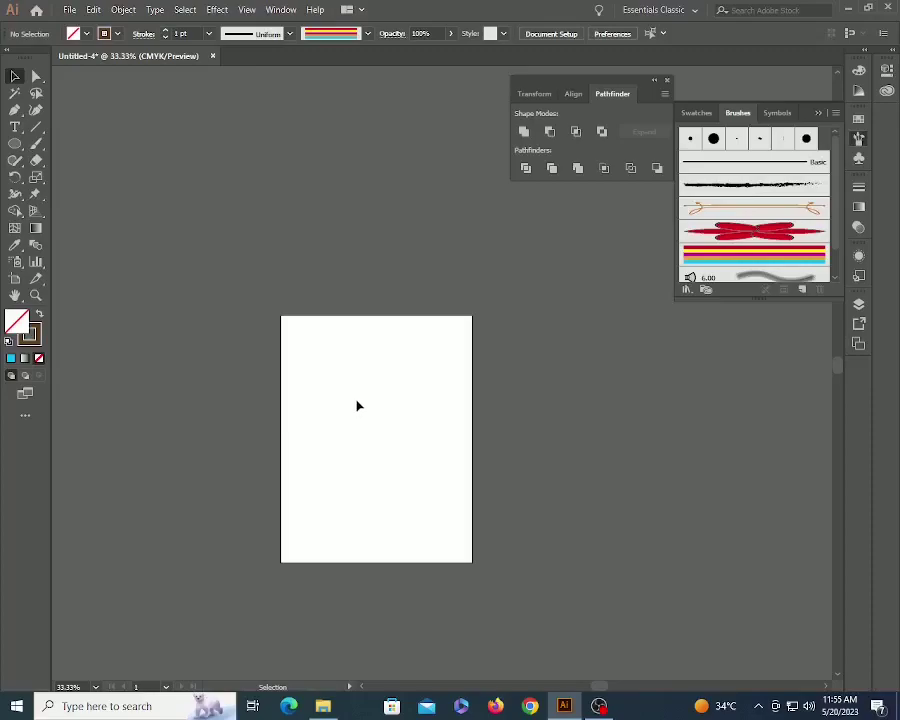
# - Draw a small circle on the empty artboard and duplicate it horizontally so that the two circles partly overlap
pyautogui.press('z')
pyautogui.click(367, 364)
pyautogui.press('v')
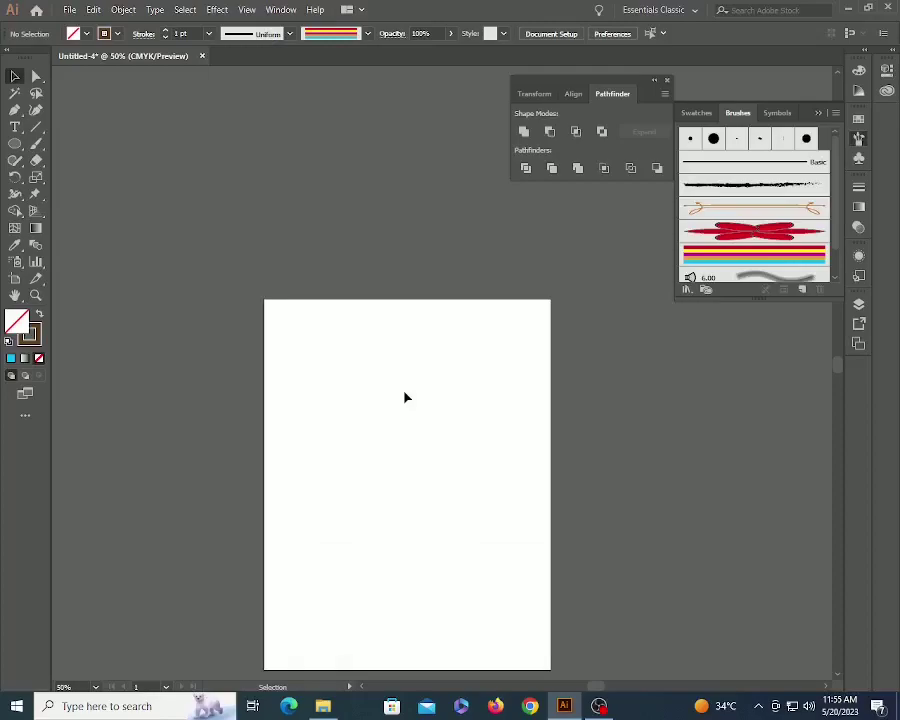
pyautogui.press('l')
pyautogui.moveTo(361, 389); pyautogui.dragTo(407, 418)
pyautogui.press('z')
pyautogui.moveTo(333, 363); pyautogui.dragTo(488, 457)
pyautogui.press('v')
pyautogui.keyDown('alt'); pyautogui.moveTo(415, 440); pyautogui.dragTo(596, 440); pyautogui.keyUp('alt')
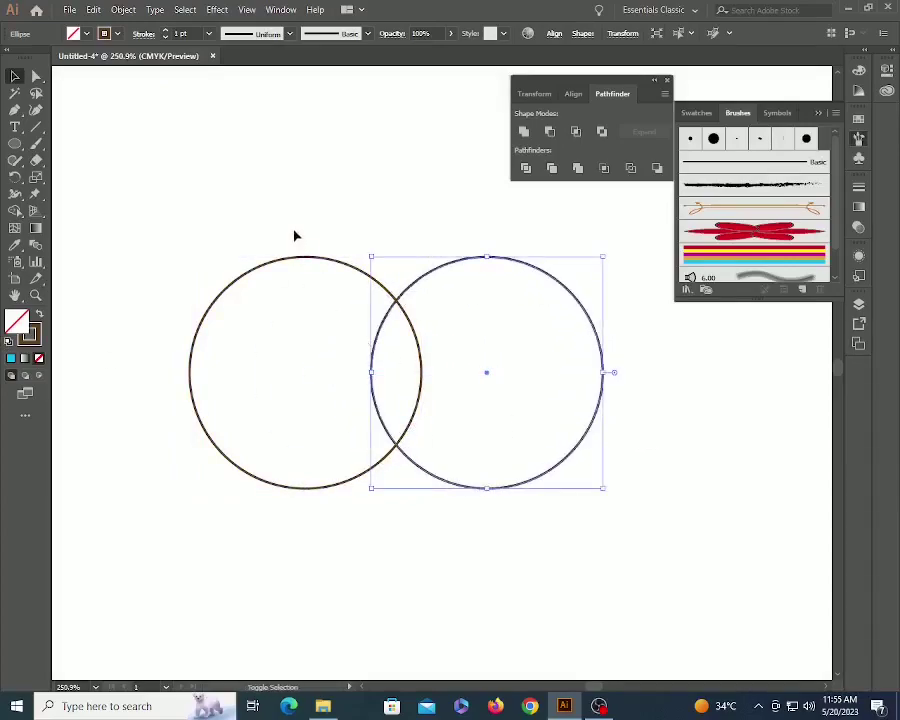
# - Intersect the two circles into a single petal shape and move the petal up and to the left
pyautogui.moveTo(295, 227); pyautogui.dragTo(544, 376)
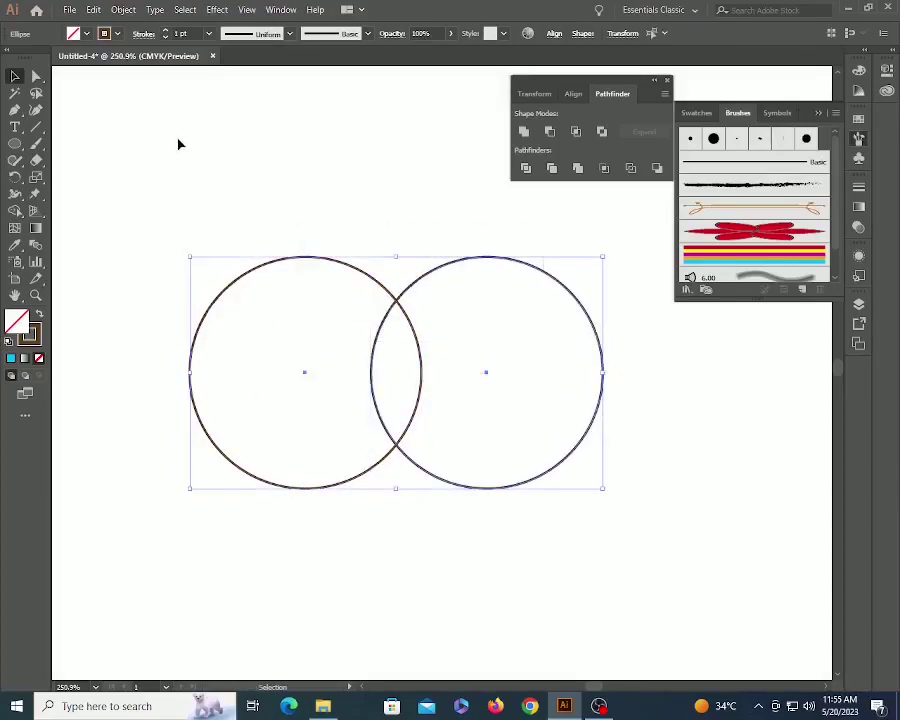
pyautogui.click(576, 131)
pyautogui.moveTo(419, 351); pyautogui.dragTo(379, 237)
# - Create a copy of the petal rotated counterclockwise about its bottom tip by about 15 degrees
pyautogui.press('r')
pyautogui.keyDown('alt'); pyautogui.click(358, 330); pyautogui.keyUp('alt')
pyautogui.doubleClick(433, 319)
pyautogui.write('15')
pyautogui.click(372, 404)
# - Repeat the rotated petal copy around the common tip until the petals form a full flower
pyautogui.hotkey('ctrl', 'd')
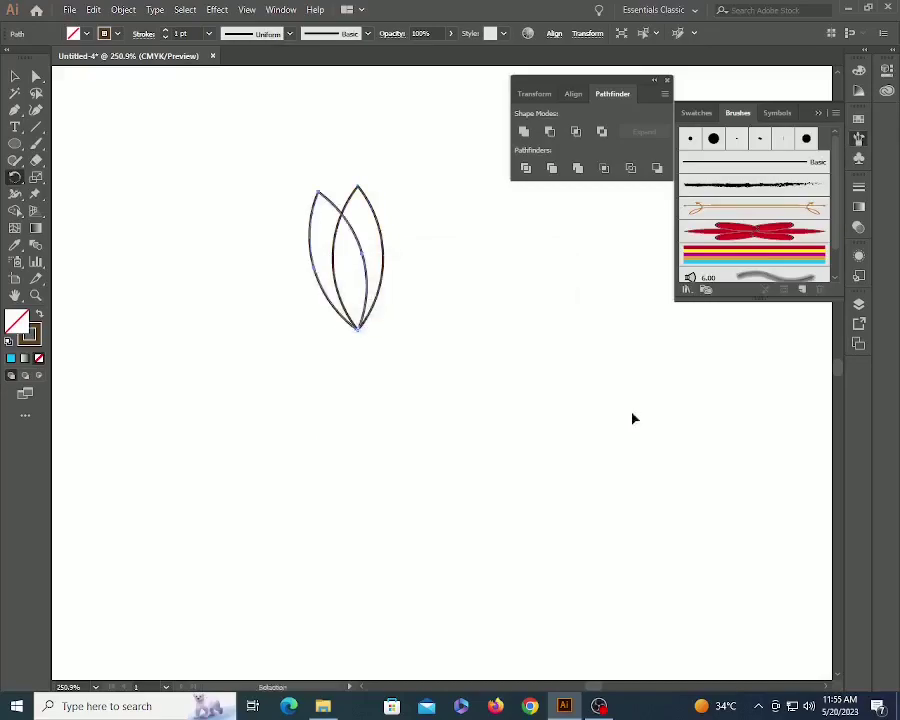
pyautogui.hotkey('ctrl', 'd')
pyautogui.hotkey('ctrl', 'd')
pyautogui.hotkey('ctrl', 'd')
pyautogui.hotkey('ctrl', 'd')
pyautogui.hotkey('ctrl', 'd')
pyautogui.hotkey('ctrl', 'd')
pyautogui.hotkey('ctrl', 'd')
pyautogui.hotkey('ctrl', 'd')
pyautogui.hotkey('ctrl', 'd')
pyautogui.hotkey('ctrl', 'd')
pyautogui.hotkey('ctrl', 'd')
pyautogui.hotkey('ctrl', 'd')
pyautogui.hotkey('ctrl', 'd')
pyautogui.hotkey('ctrl', 'd')
pyautogui.hotkey('ctrl', 'd')
pyautogui.hotkey('ctrl', 'd')
pyautogui.hotkey('ctrl', 'd')
pyautogui.hotkey('ctrl', 'd')
pyautogui.hotkey('ctrl', 'd')
pyautogui.hotkey('ctrl', 'd')
pyautogui.hotkey('ctrl', 'd')
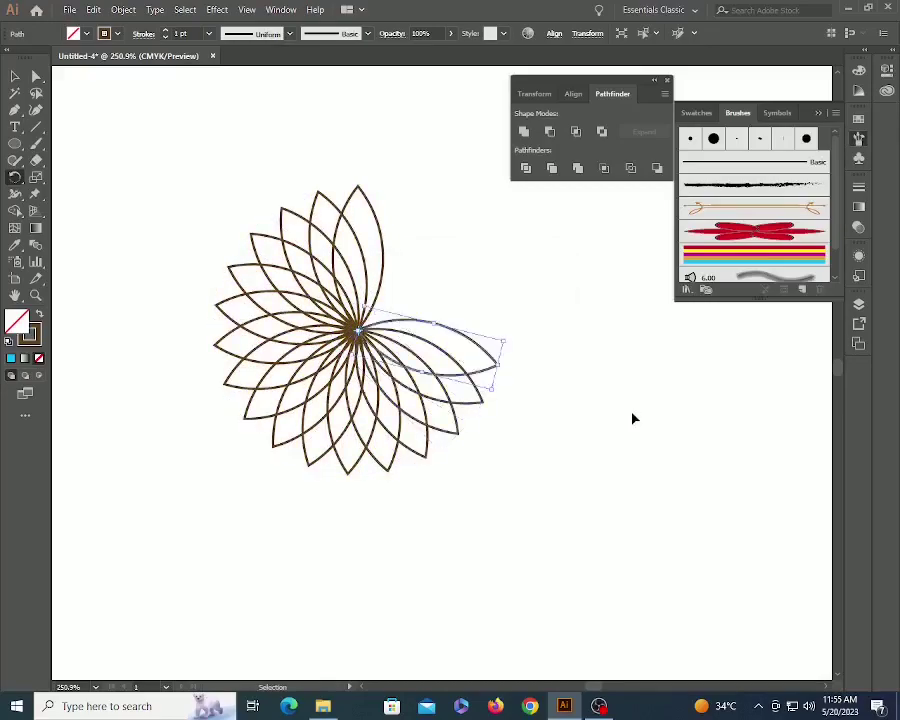
pyautogui.hotkey('ctrl', 'd')
pyautogui.hotkey('ctrl', 'd')
pyautogui.press('v')
pyautogui.click(563, 386)
# - Fill all petals of the flower with orange
pyautogui.press('z')
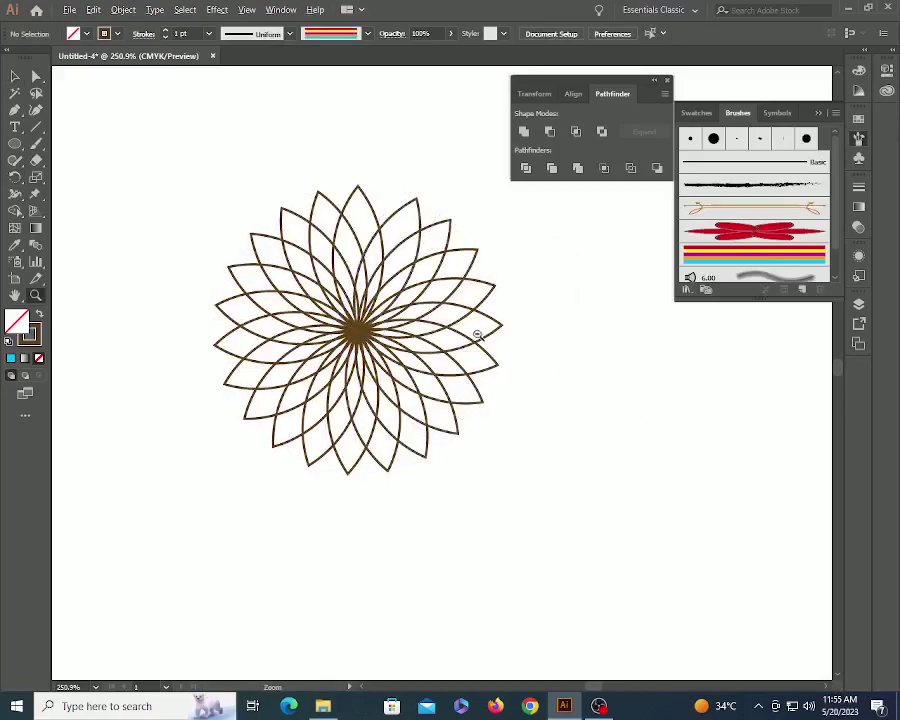
pyautogui.keyDown('alt'); pyautogui.click(426, 346); pyautogui.keyUp('alt')
pyautogui.keyDown('alt'); pyautogui.click(426, 346); pyautogui.keyUp('alt')
pyautogui.keyDown('alt'); pyautogui.click(426, 346); pyautogui.keyUp('alt')
pyautogui.press('v')
pyautogui.moveTo(355, 315); pyautogui.dragTo(538, 468)
pyautogui.click(858, 118)
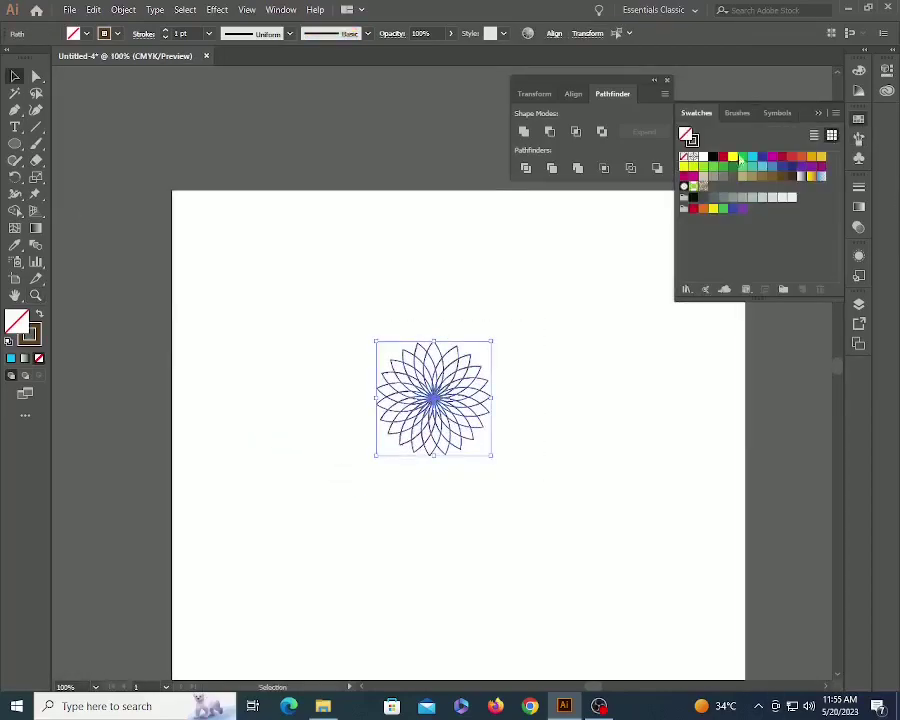
pyautogui.click(802, 158)
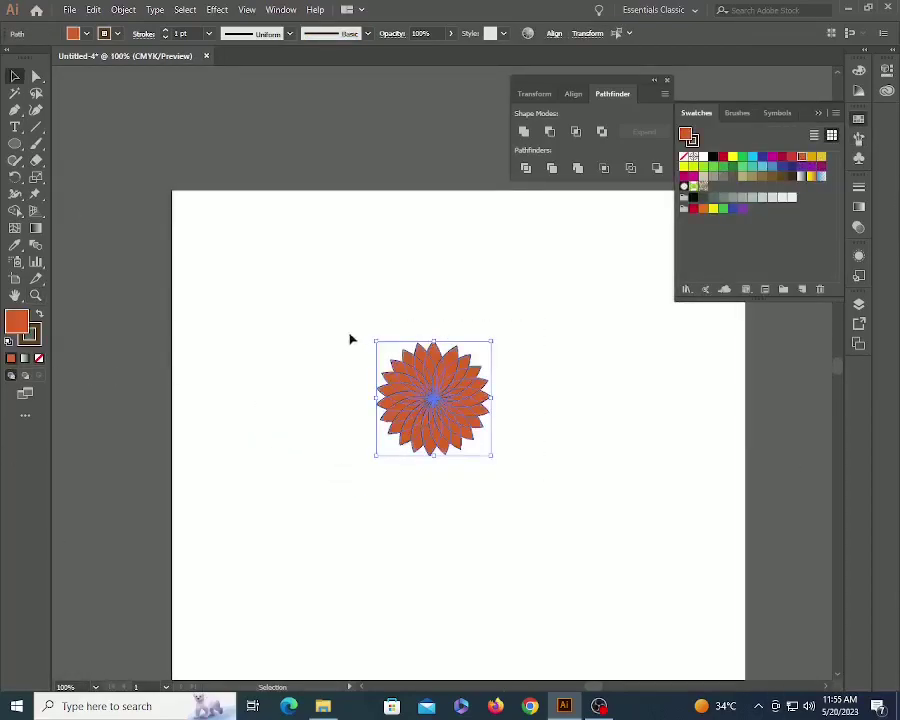
# - Group all the petals of the orange flower
pyautogui.click(312, 345)
pyautogui.moveTo(343, 309); pyautogui.dragTo(560, 480)
pyautogui.click(512, 403)
# - Create a new art brush from the grouped orange flower, keeping the default brush options
pyautogui.click(856, 138)
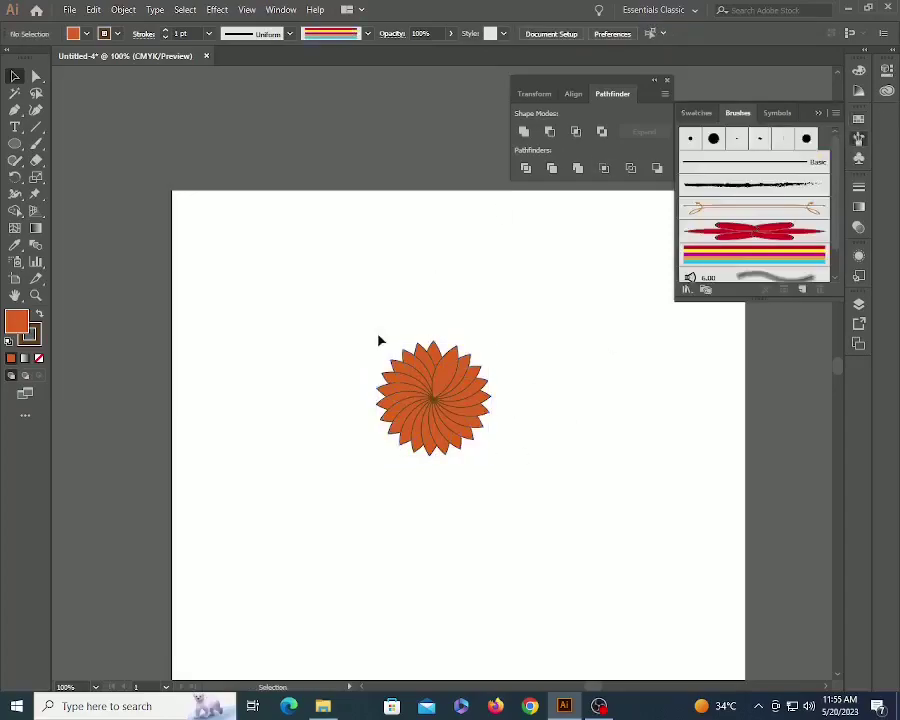
pyautogui.moveTo(391, 341); pyautogui.dragTo(366, 388)
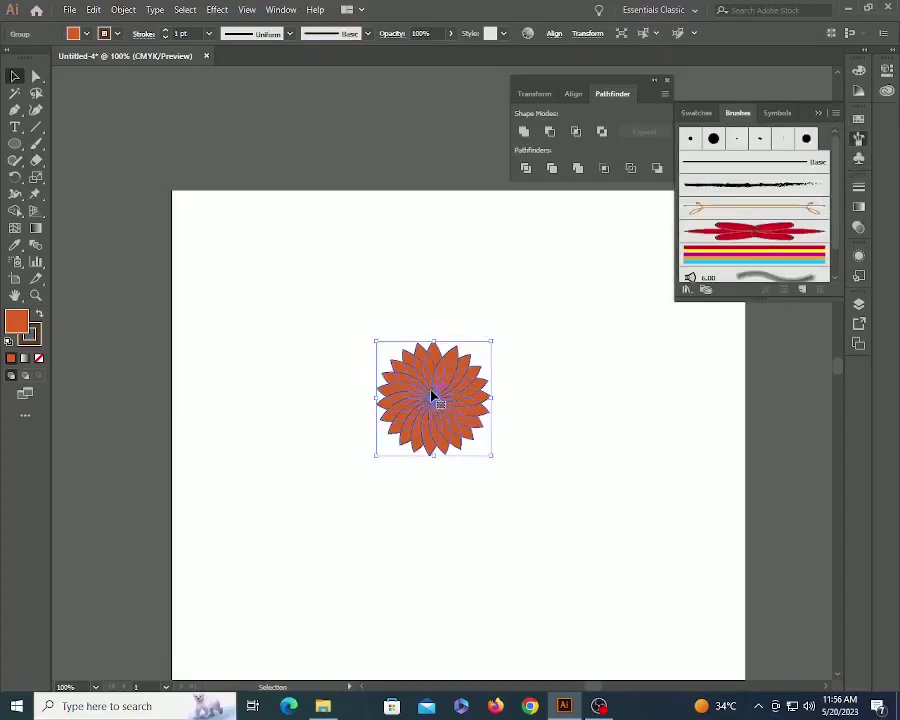
pyautogui.moveTo(432, 397); pyautogui.dragTo(792, 262)
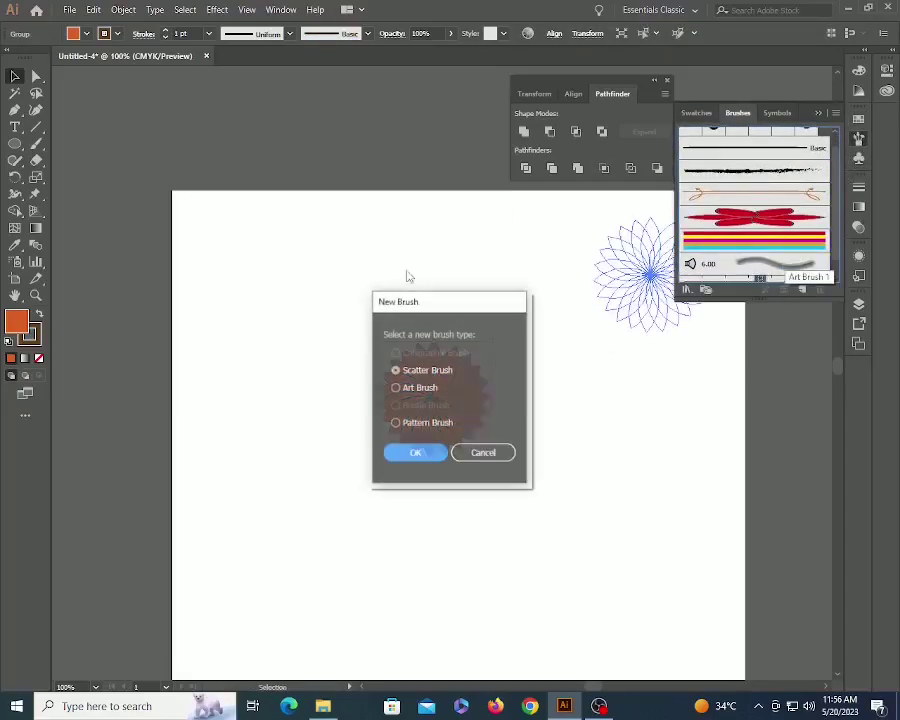
pyautogui.click(425, 387)
pyautogui.click(413, 452)
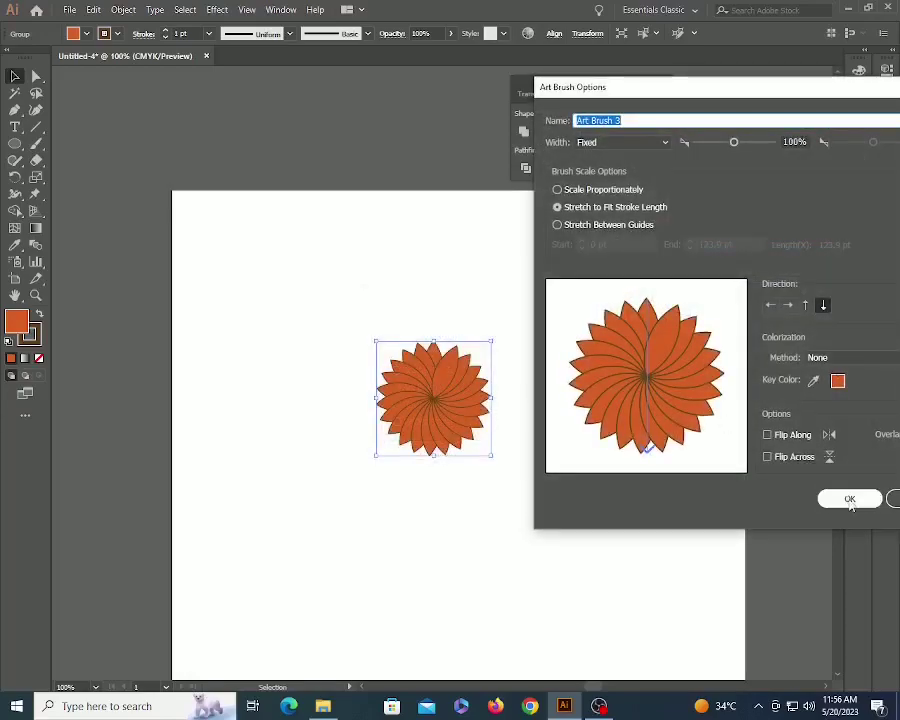
pyautogui.click(850, 499)
pyautogui.click(440, 496)
# - Move the orange flower off the artboard, beyond its upper-left corner
pyautogui.moveTo(434, 402); pyautogui.dragTo(112, 163)
pyautogui.hotkey('ctrl', '-')
pyautogui.hotkey('ctrl', '-')
# - Paint a horizontal stroke across the upper artboard and a diagonal one below it with the flower art brush
pyautogui.press('b')
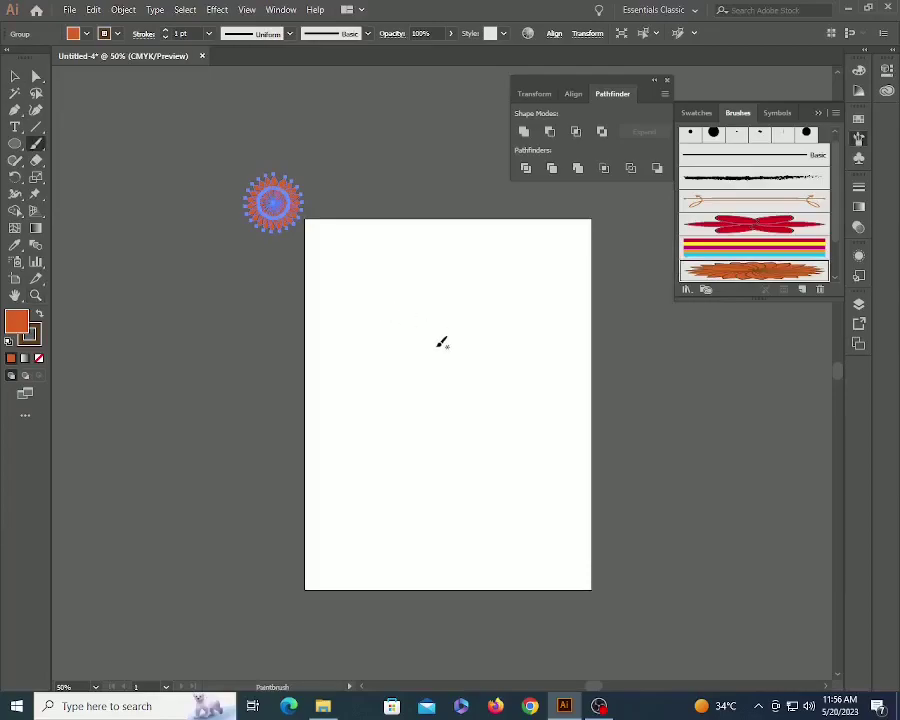
pyautogui.moveTo(380, 347); pyautogui.dragTo(578, 349)
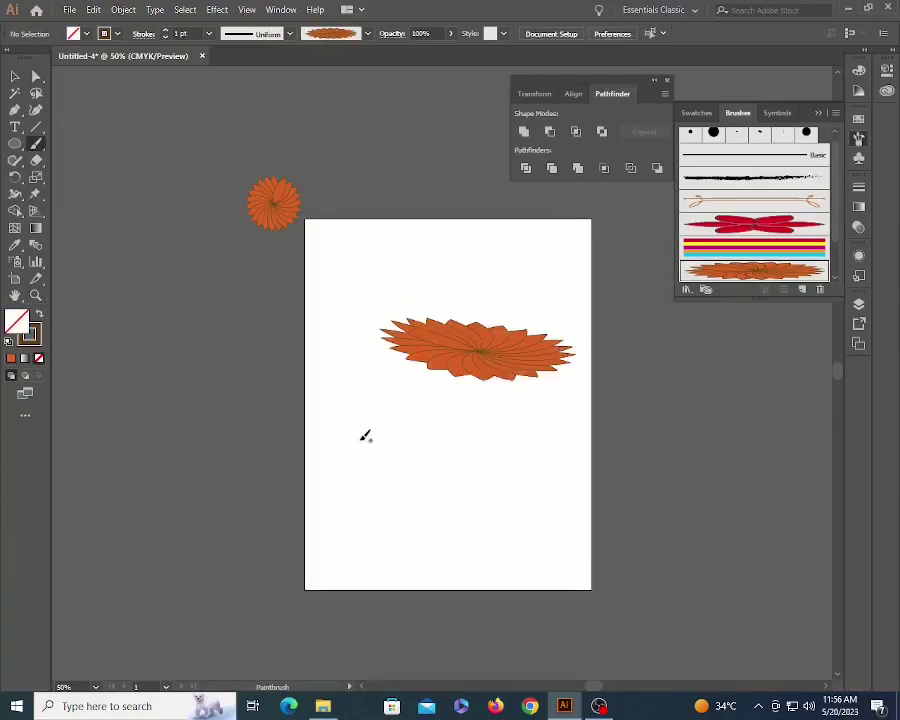
pyautogui.moveTo(462, 520); pyautogui.dragTo(463, 521)
pyautogui.press('z')
pyautogui.moveTo(332, 274); pyautogui.dragTo(632, 474)
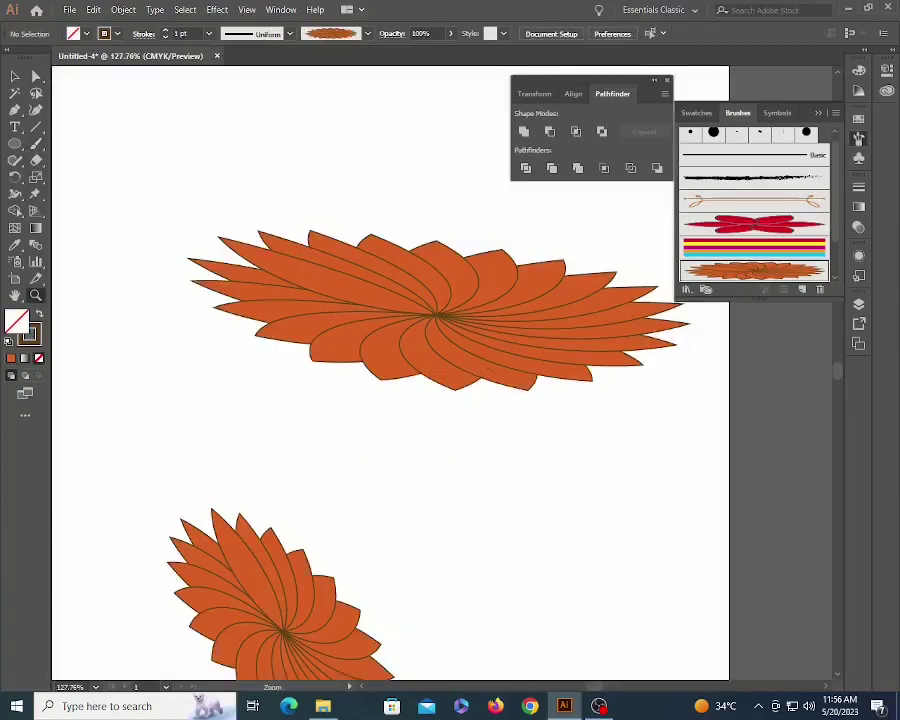
# - Try the orange flower brush at 26% width with Scale Proportionately and Stretch Between Guides, then discard the brush option changes
pyautogui.press('v')
pyautogui.click(462, 333)
pyautogui.doubleClick(757, 271)
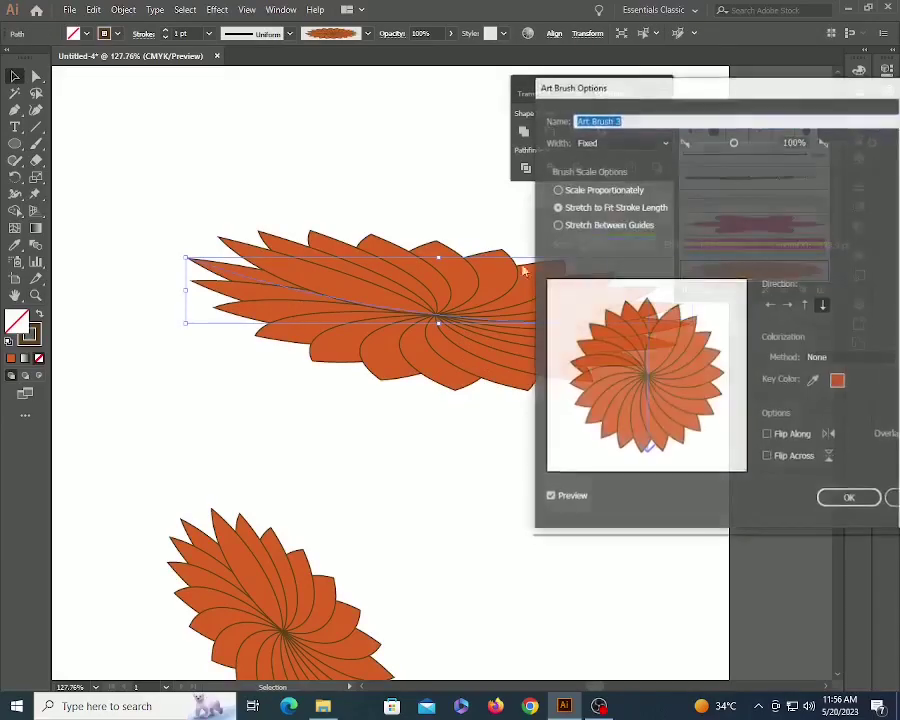
pyautogui.moveTo(754, 98)
pyautogui.mouseDown()
pyautogui.moveTo(435, 373)
pyautogui.moveTo(482, 438)
pyautogui.moveTo(545, 435)
pyautogui.mouseUp()
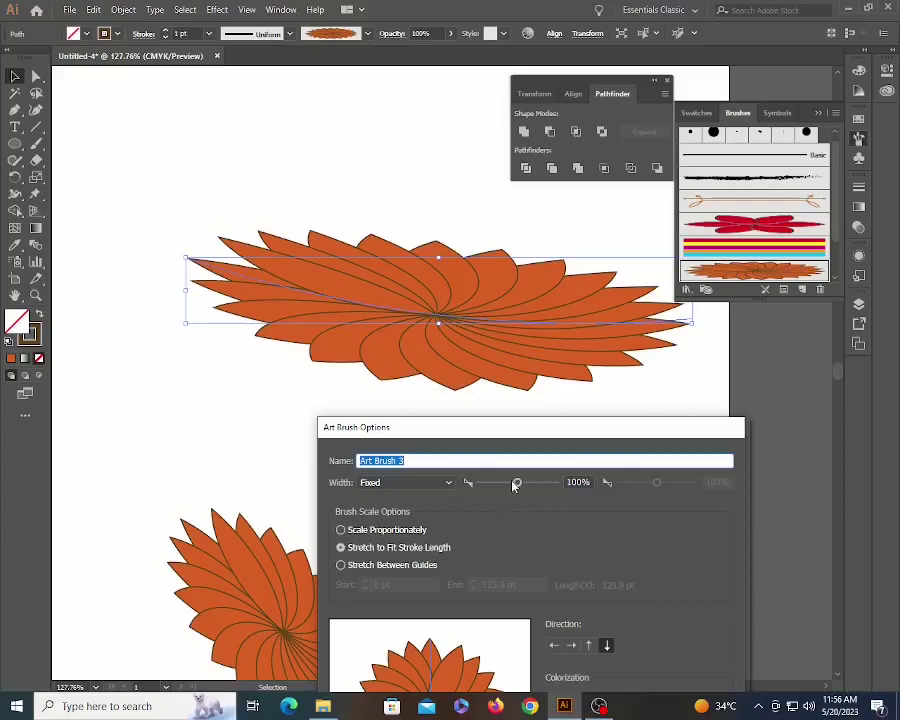
pyautogui.moveTo(516, 485); pyautogui.dragTo(493, 487)
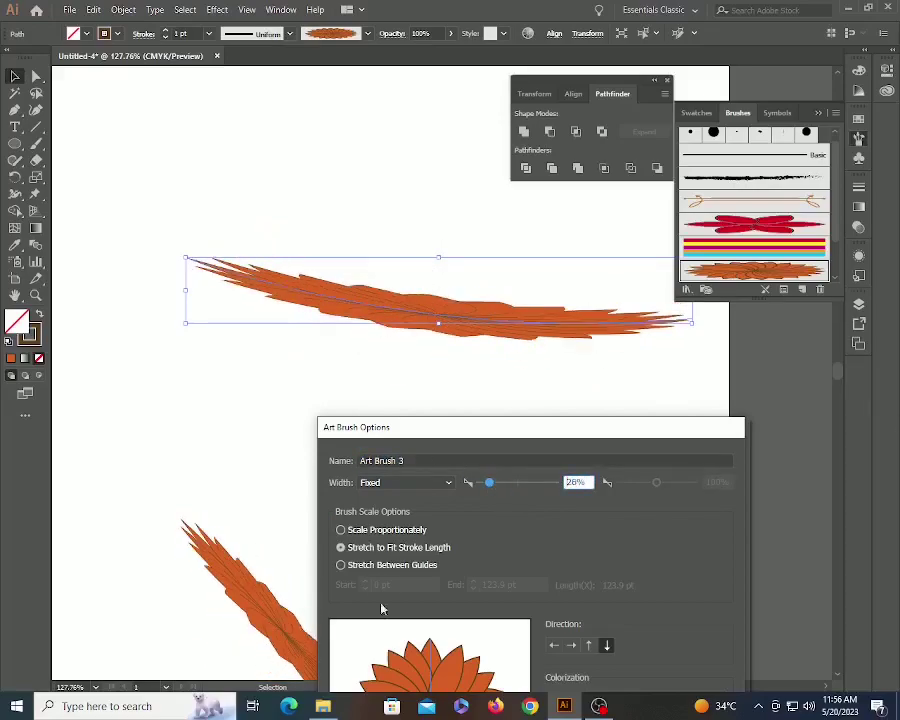
pyautogui.click(387, 535)
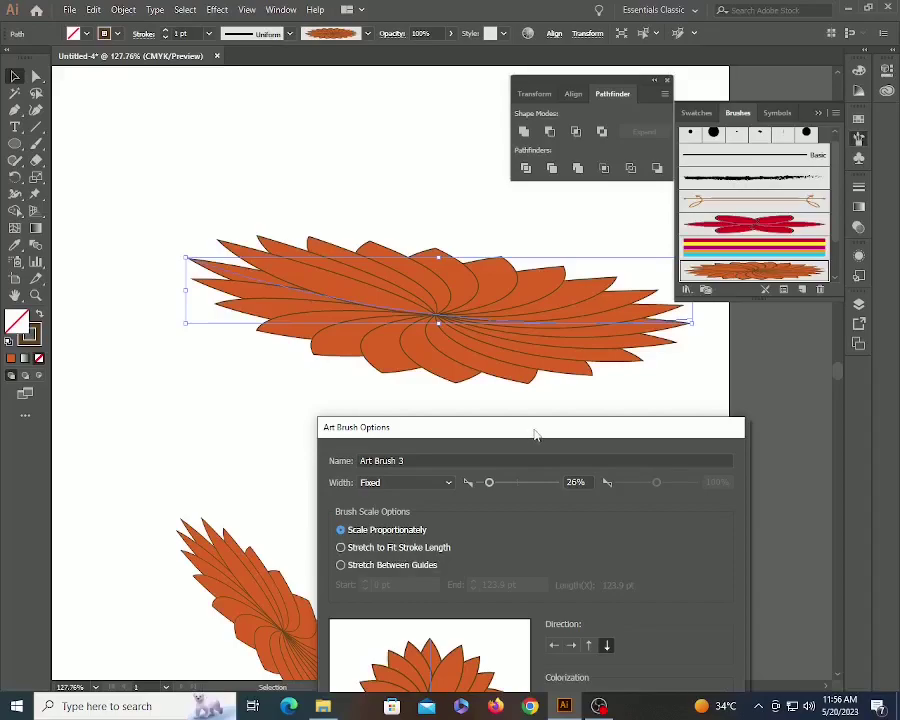
pyautogui.moveTo(535, 435); pyautogui.dragTo(697, 382)
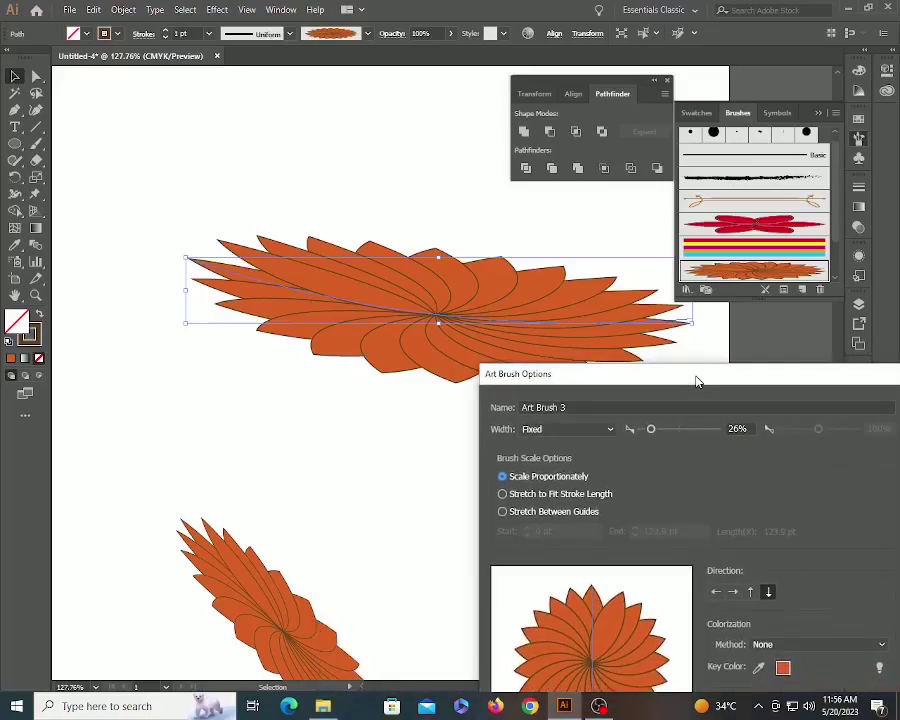
pyautogui.click(551, 512)
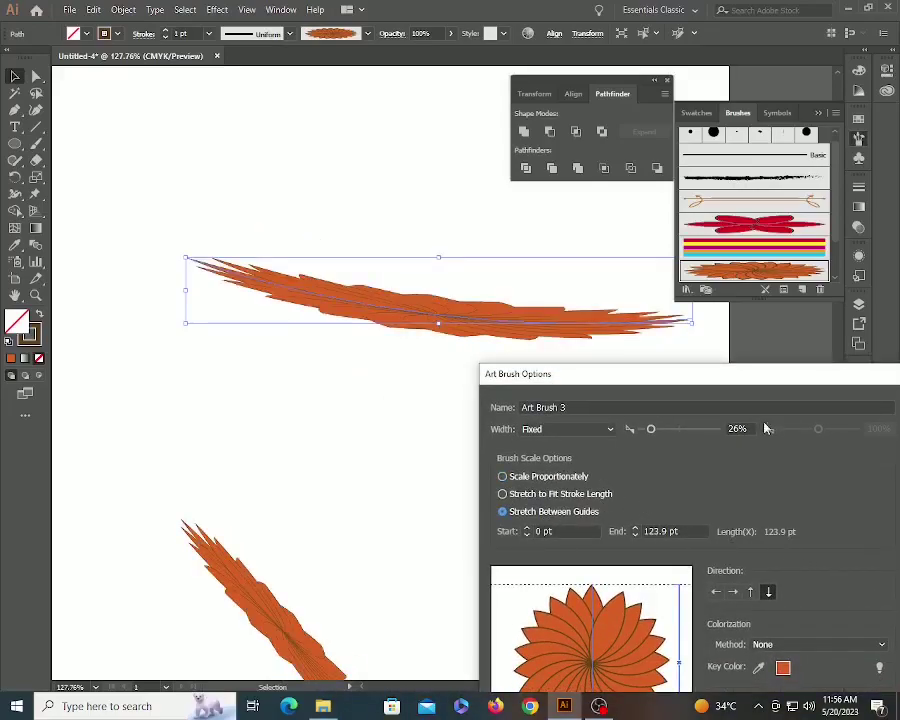
pyautogui.press('Escape')
pyautogui.click(437, 446)
# - Draw a curved stem with the Pen tool from the orange flower's centre down to the artboard's upper-left corner
pyautogui.press('z')
pyautogui.keyDown('alt'); pyautogui.click(402, 317); pyautogui.keyUp('alt')
pyautogui.keyDown('alt'); pyautogui.click(402, 318); pyautogui.keyUp('alt')
pyautogui.keyDown('alt'); pyautogui.click(402, 318); pyautogui.keyUp('alt')
pyautogui.moveTo(255, 250); pyautogui.dragTo(484, 392)
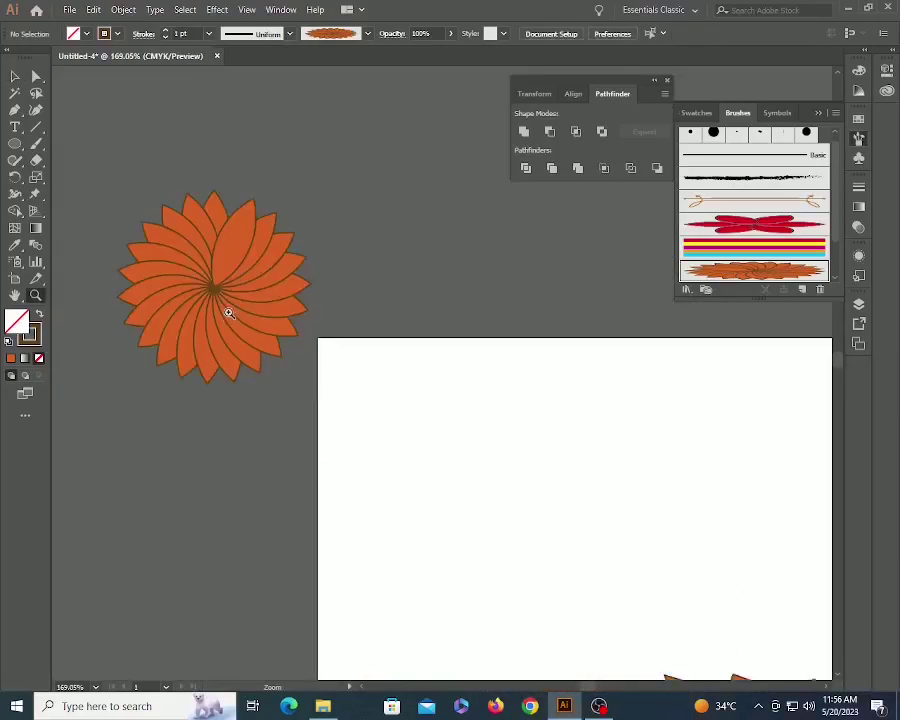
pyautogui.press('v')
pyautogui.click(235, 299)
pyautogui.press('p')
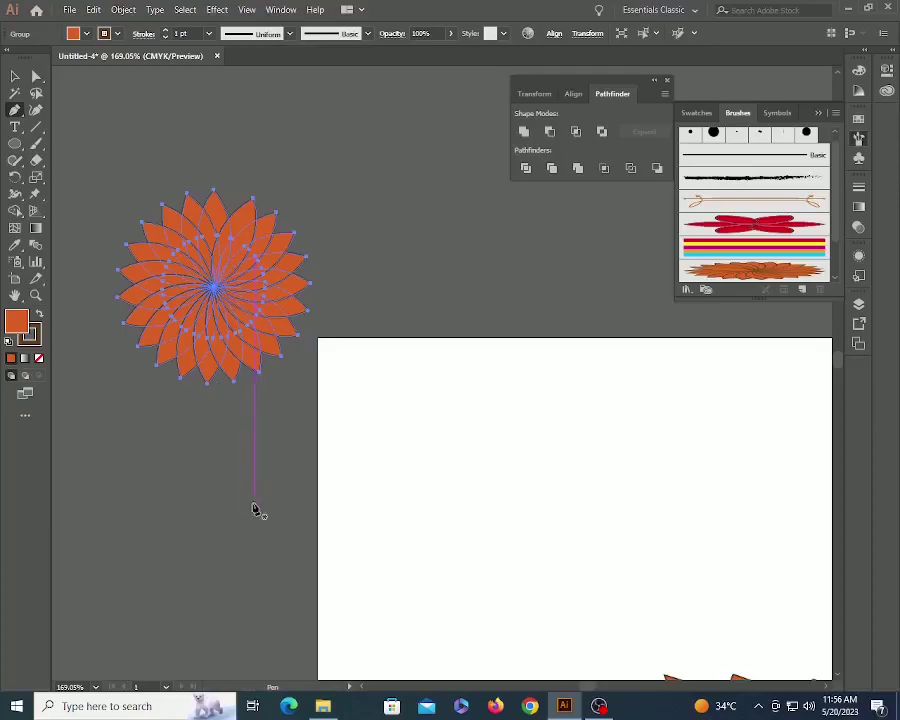
pyautogui.click(215, 290)
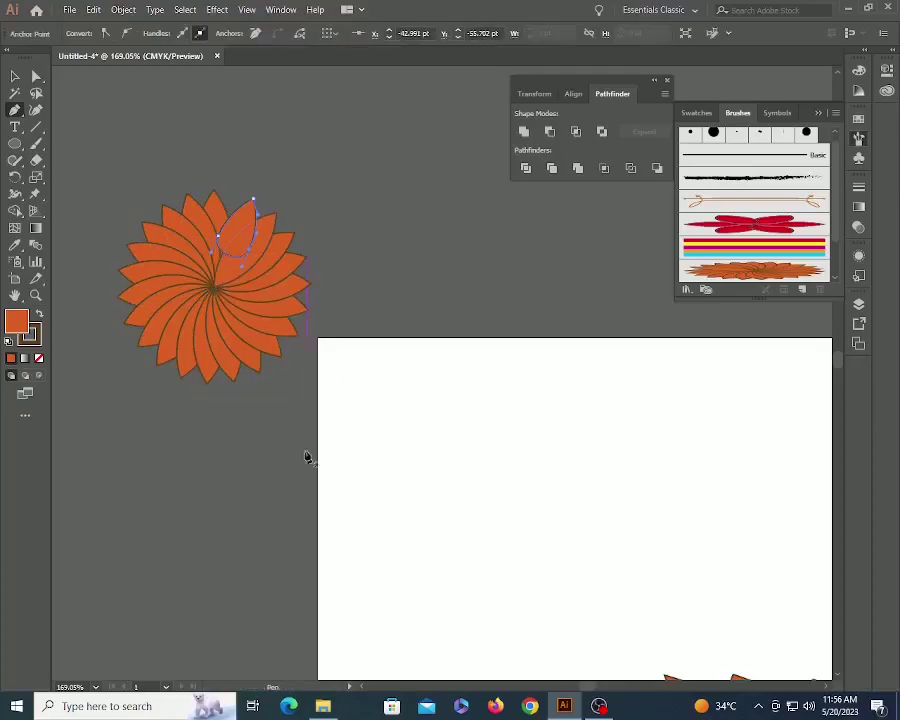
pyautogui.hotkey('ctrl', 'z')
pyautogui.keyDown('ctrl'); pyautogui.click(262, 452); pyautogui.keyUp('ctrl')
pyautogui.click(214, 287)
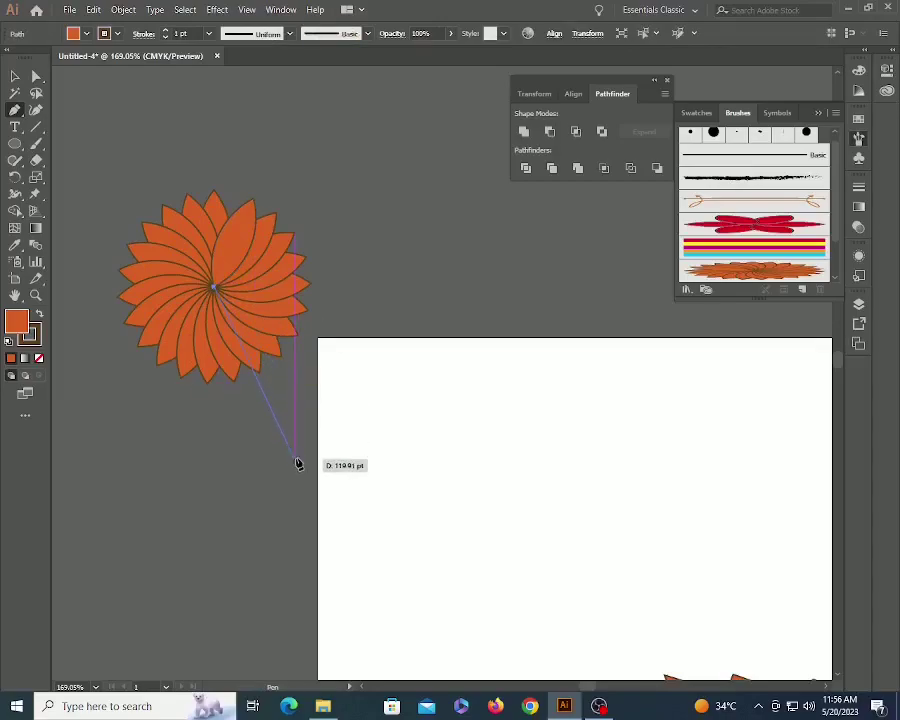
pyautogui.moveTo(330, 465); pyautogui.dragTo(326, 556)
pyautogui.keyDown('ctrl'); pyautogui.click(421, 515); pyautogui.keyUp('ctrl')
# - Remove the stem path's fill and increase its stroke weight so it reads as a thick stem
pyautogui.press('v')
pyautogui.click(310, 424)
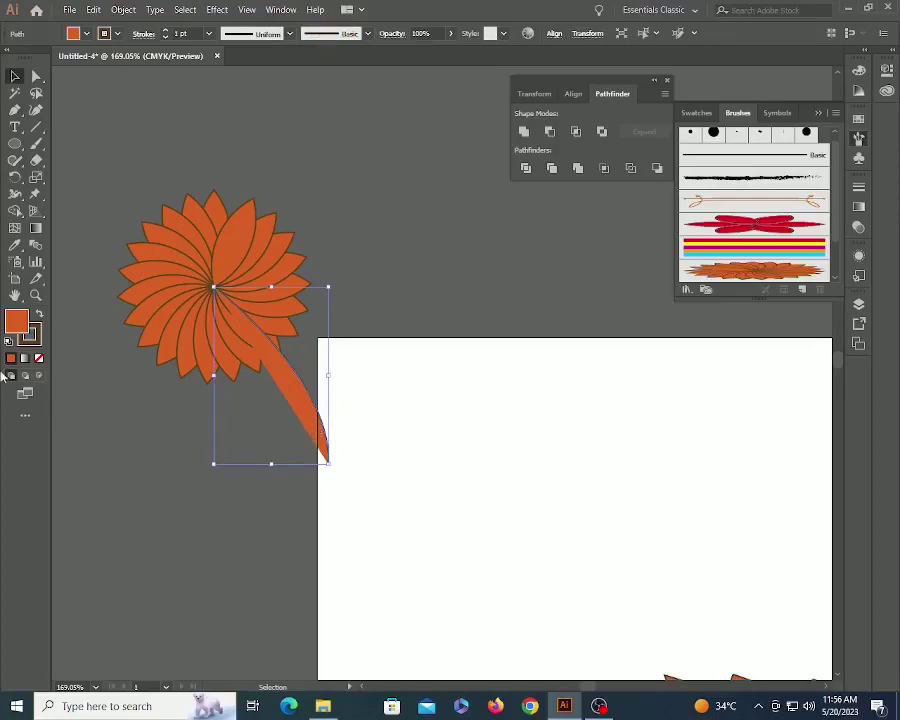
pyautogui.click(39, 360)
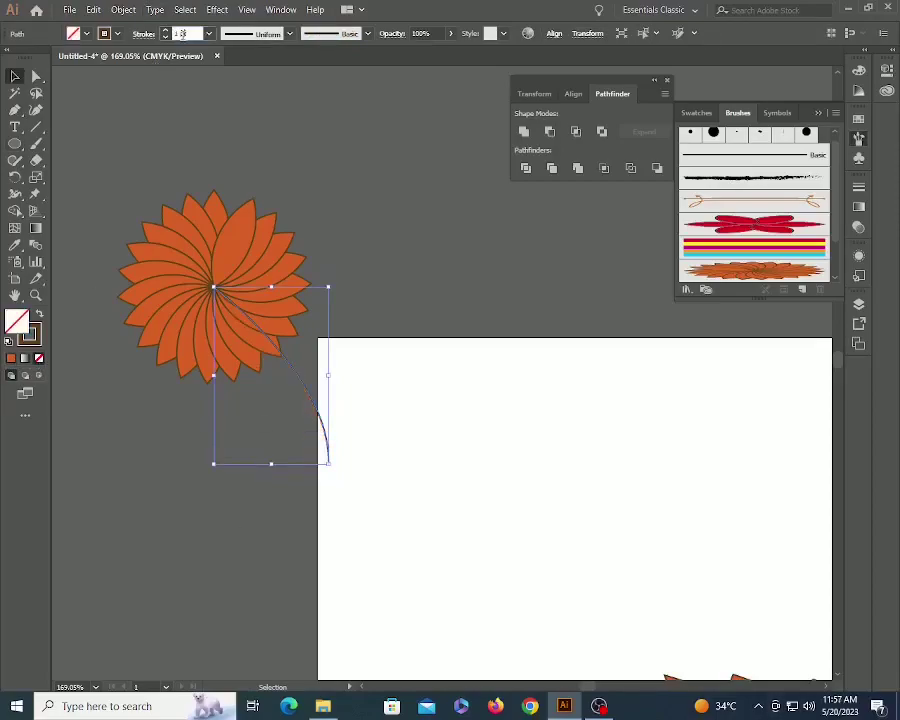
pyautogui.scroll(3, 179, 34)
pyautogui.keyDown('ctrl'); pyautogui.click(387, 277); pyautogui.keyUp('ctrl')
# - Create a new art brush from the orange flower together with its stem, keeping the default brush options
pyautogui.hotkey('ctrl', 'space')
pyautogui.moveTo(114, 194); pyautogui.dragTo(470, 524)
pyautogui.moveTo(234, 478)
pyautogui.mouseDown()
pyautogui.moveTo(482, 257)
pyautogui.moveTo(470, 260)
pyautogui.moveTo(690, 245)
pyautogui.mouseUp()
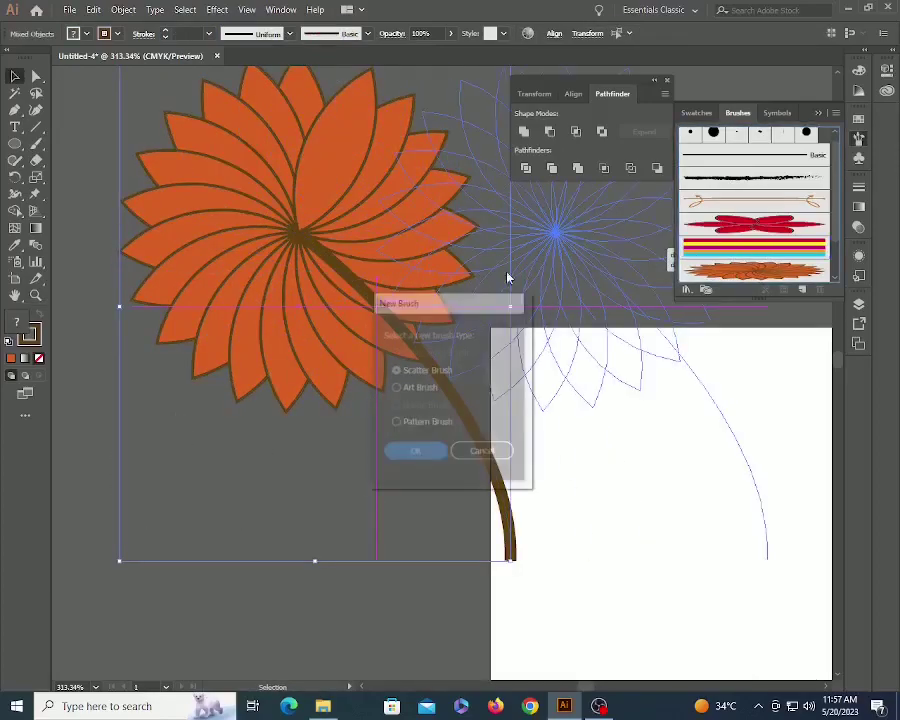
pyautogui.click(405, 387)
pyautogui.click(424, 452)
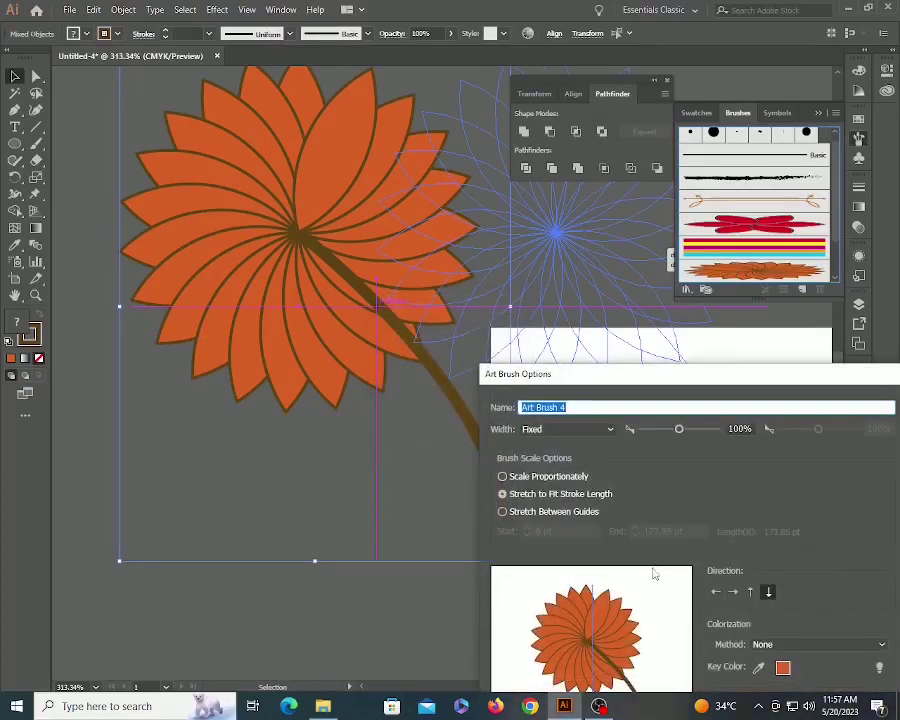
pyautogui.press('Return')
# - Delete the two flower brush strokes from the artboard
pyautogui.scroll(-6, 584, 382)
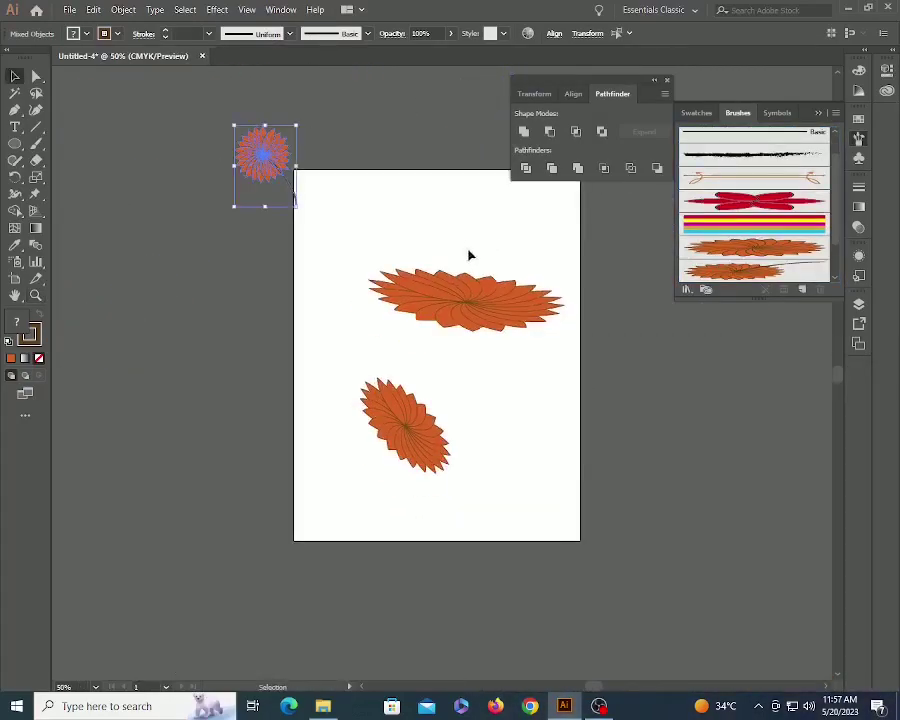
pyautogui.moveTo(356, 181); pyautogui.dragTo(506, 484)
pyautogui.press('Delete')
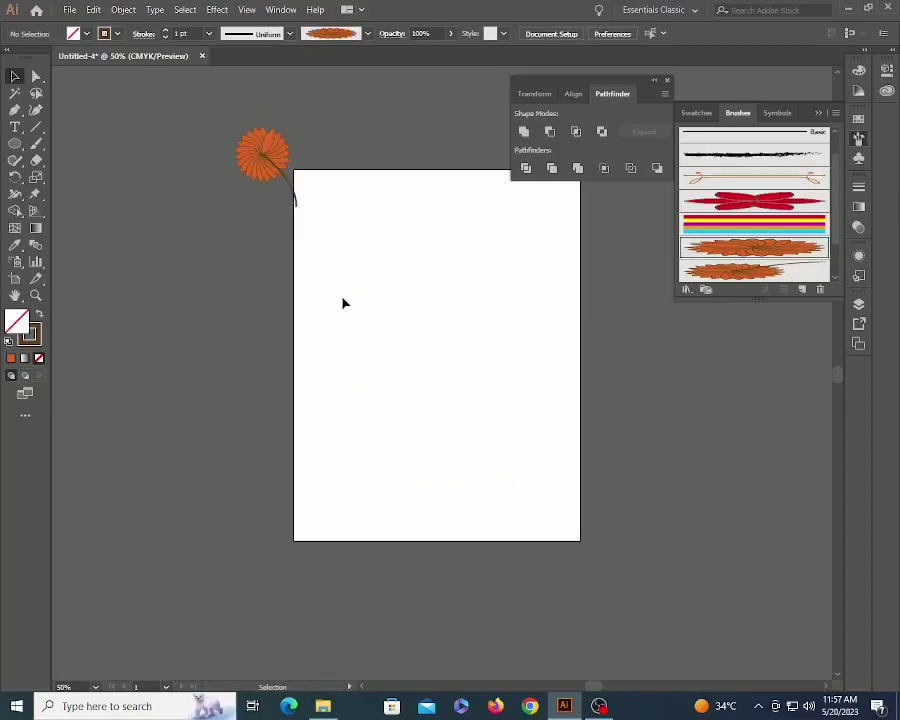
# - Paint a long curved stroke with the stemless flower brush and four strokes of varied lengths with the stemmed flower brush
pyautogui.press('b')
pyautogui.moveTo(438, 449); pyautogui.dragTo(516, 455)
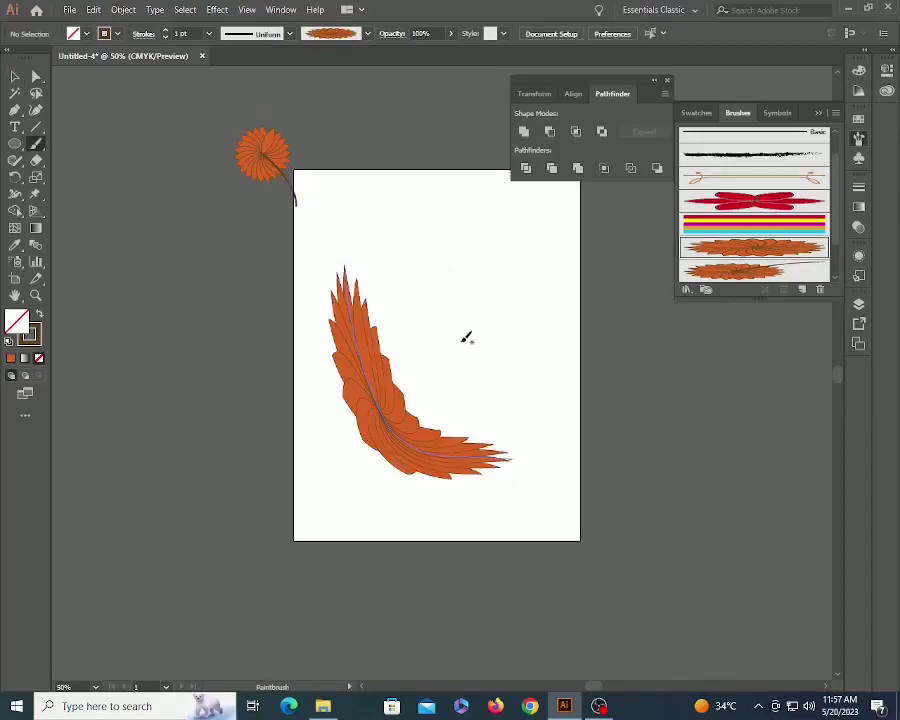
pyautogui.click(776, 279)
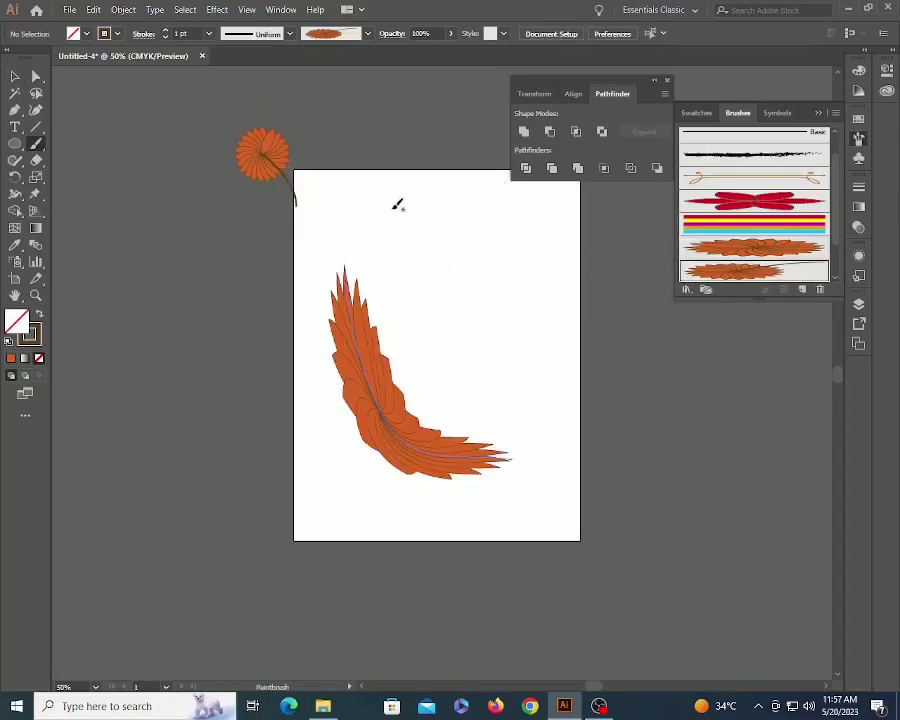
pyautogui.moveTo(478, 373); pyautogui.dragTo(505, 438)
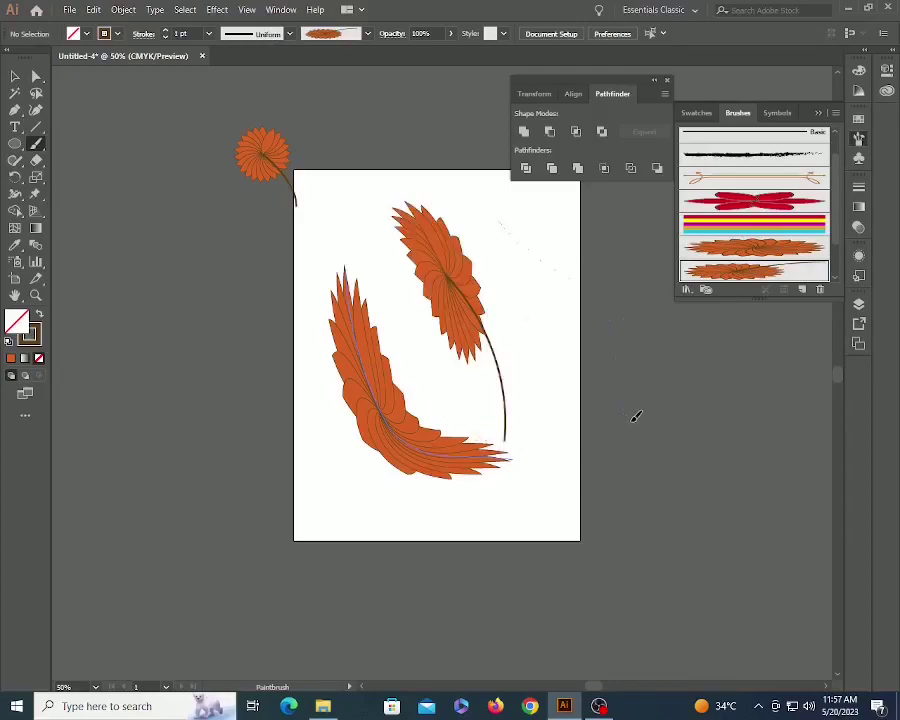
pyautogui.moveTo(636, 416); pyautogui.dragTo(650, 413)
pyautogui.moveTo(647, 354); pyautogui.dragTo(666, 350)
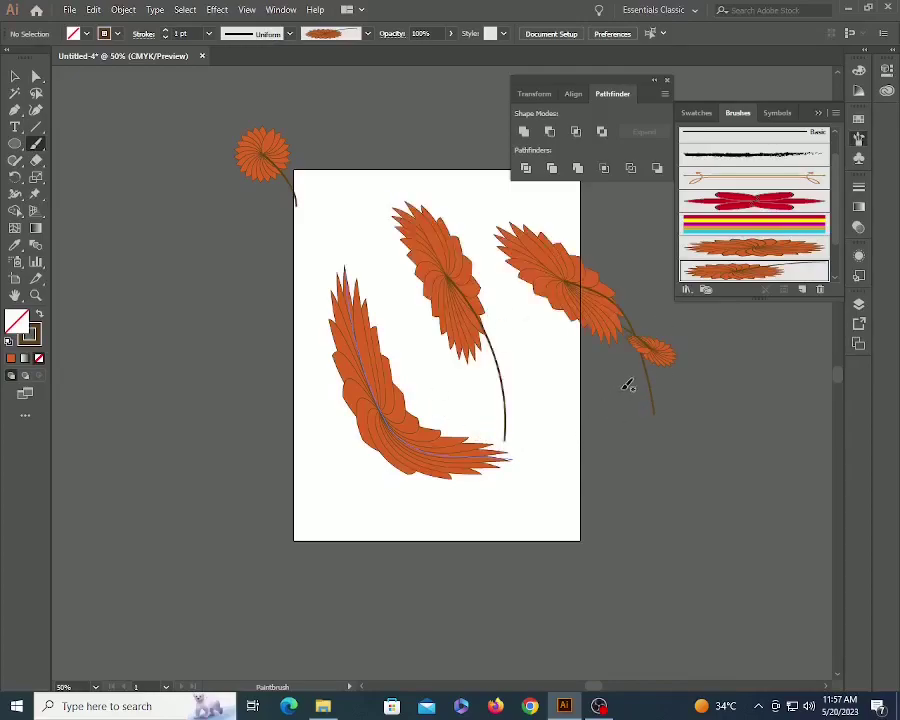
pyautogui.moveTo(612, 366); pyautogui.dragTo(528, 390)
# - Compare the stemmed flower brush's scaling options, ending with Stretch Between Guides and the start guide at 127.739 pt below the petals
pyautogui.press('z')
pyautogui.moveTo(394, 186); pyautogui.dragTo(710, 432)
pyautogui.moveTo(615, 461); pyautogui.dragTo(538, 446)
pyautogui.press('v')
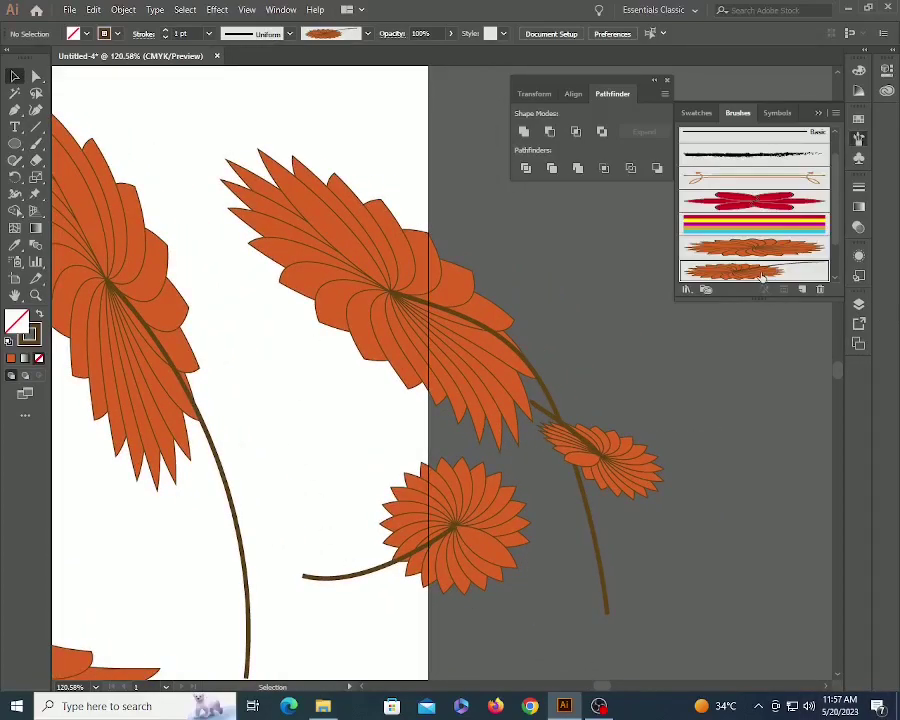
pyautogui.doubleClick(762, 278)
pyautogui.moveTo(613, 393)
pyautogui.mouseDown()
pyautogui.moveTo(668, 310)
pyautogui.moveTo(689, 224)
pyautogui.mouseUp()
pyautogui.click(617, 317)
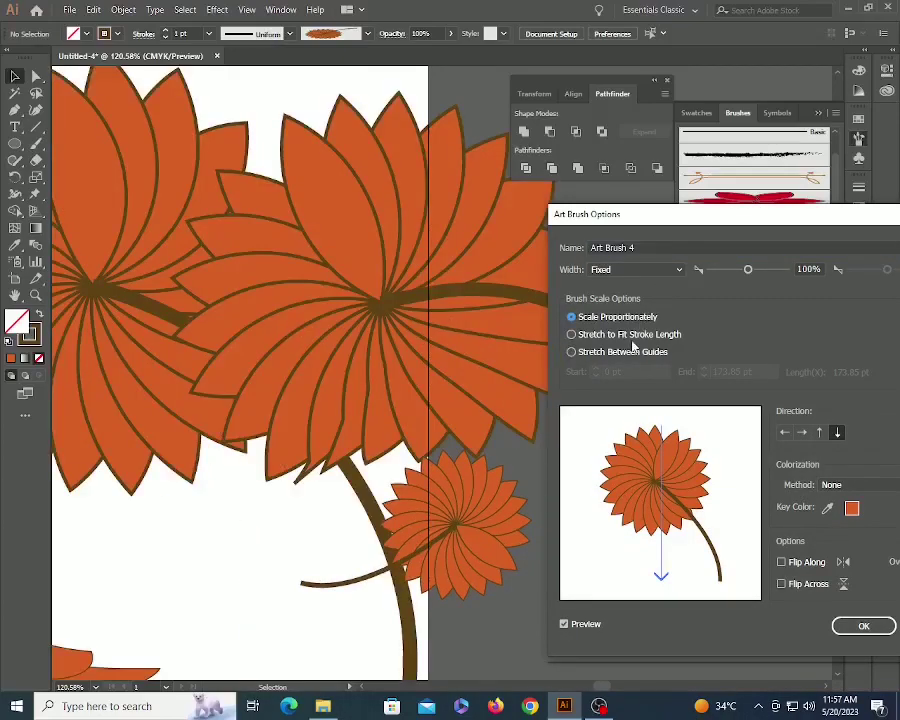
pyautogui.click(632, 336)
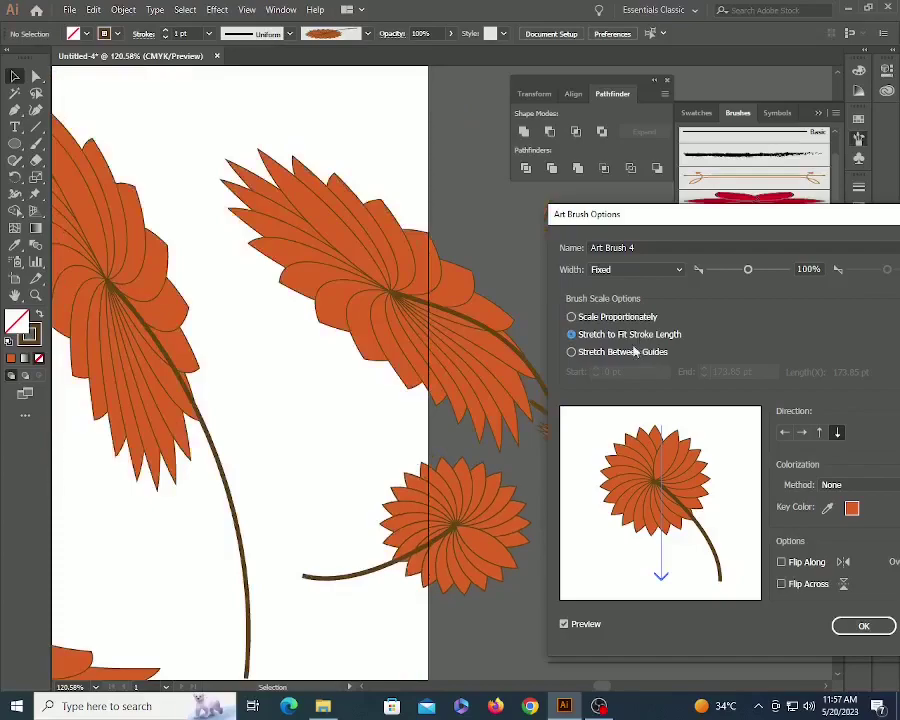
pyautogui.click(625, 354)
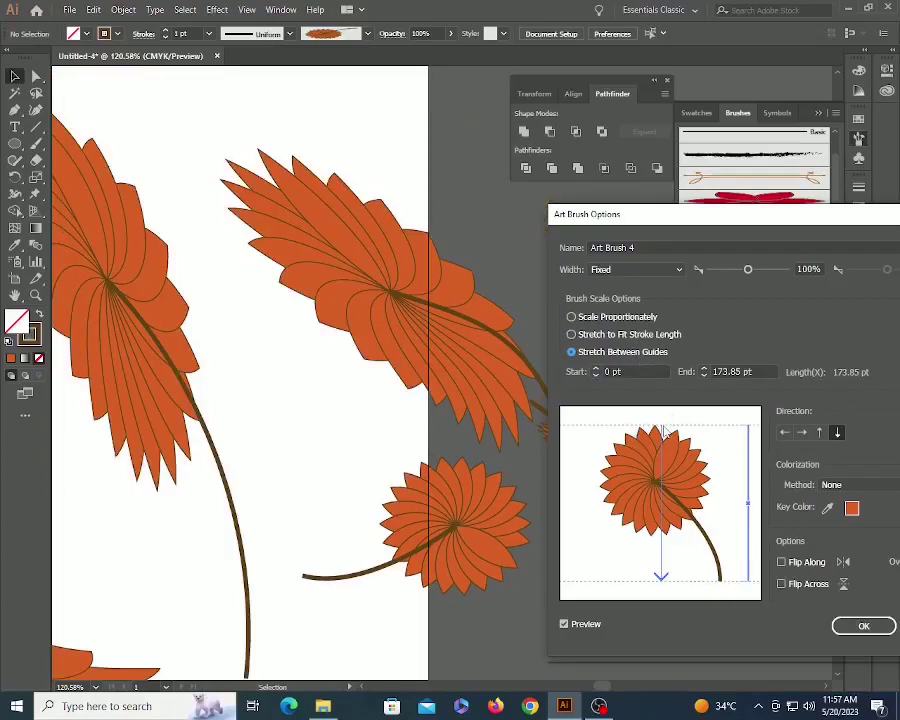
pyautogui.moveTo(666, 430); pyautogui.dragTo(667, 541)
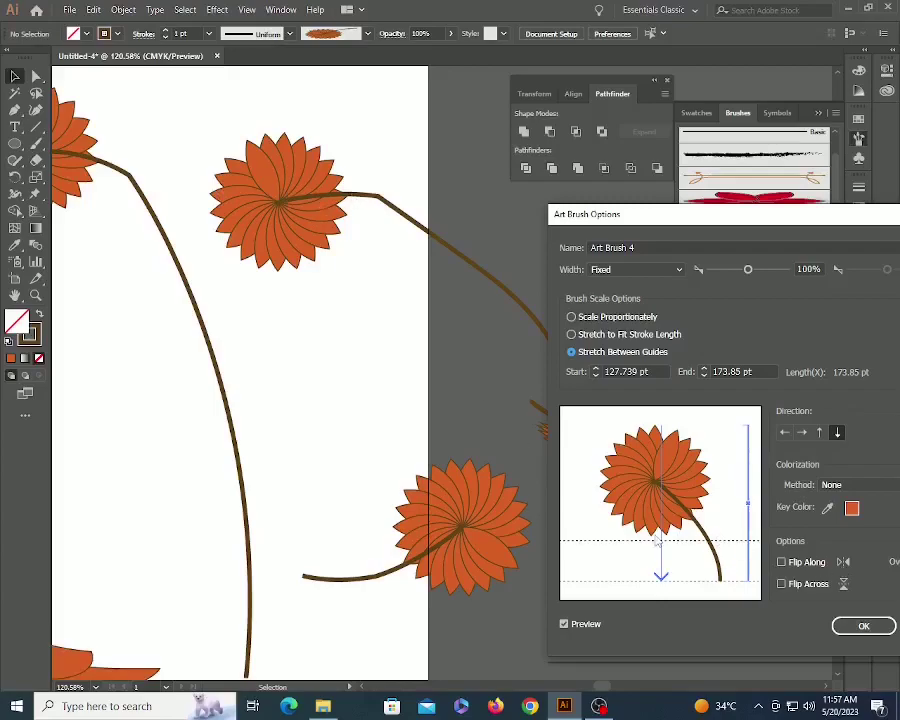
# - Try Flip Along and Flip Across on the stemmed flower brush, then discard all its option changes
pyautogui.click(782, 562)
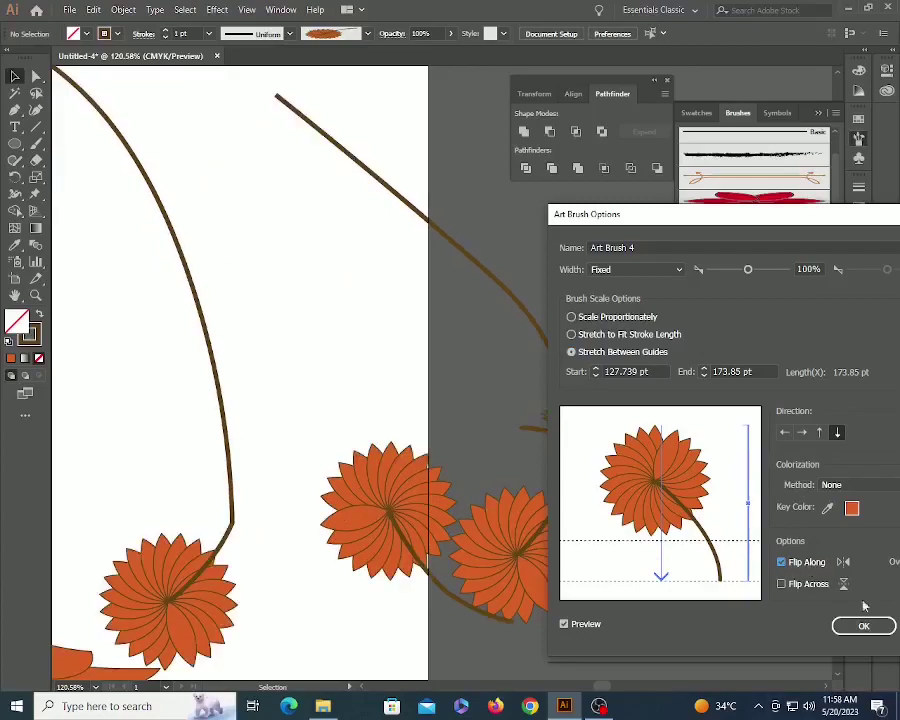
pyautogui.click(800, 564)
pyautogui.click(809, 586)
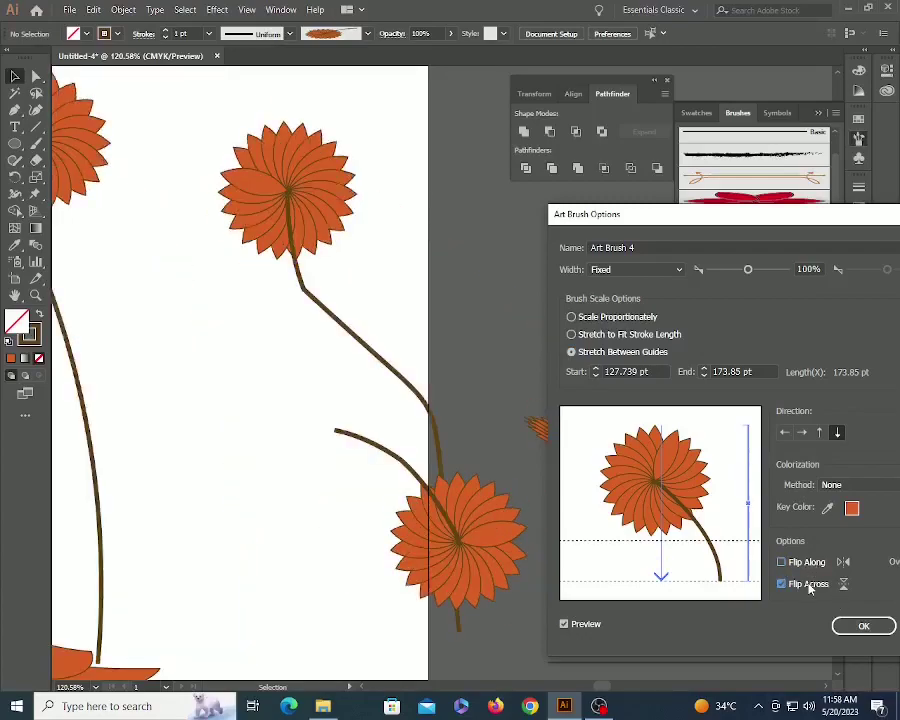
pyautogui.moveTo(752, 224); pyautogui.dragTo(666, 146)
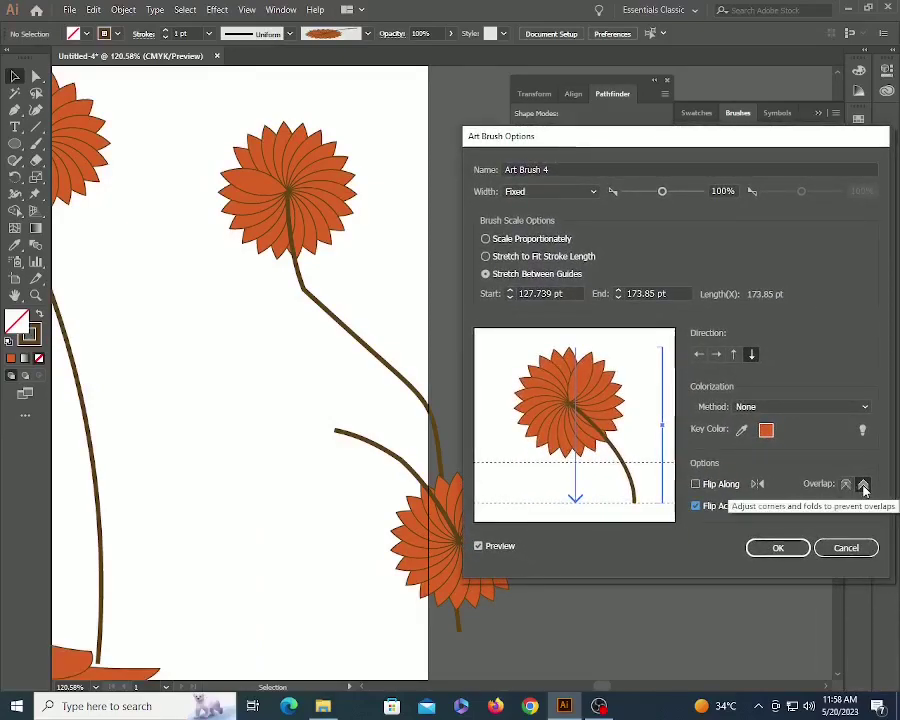
pyautogui.click(821, 546)
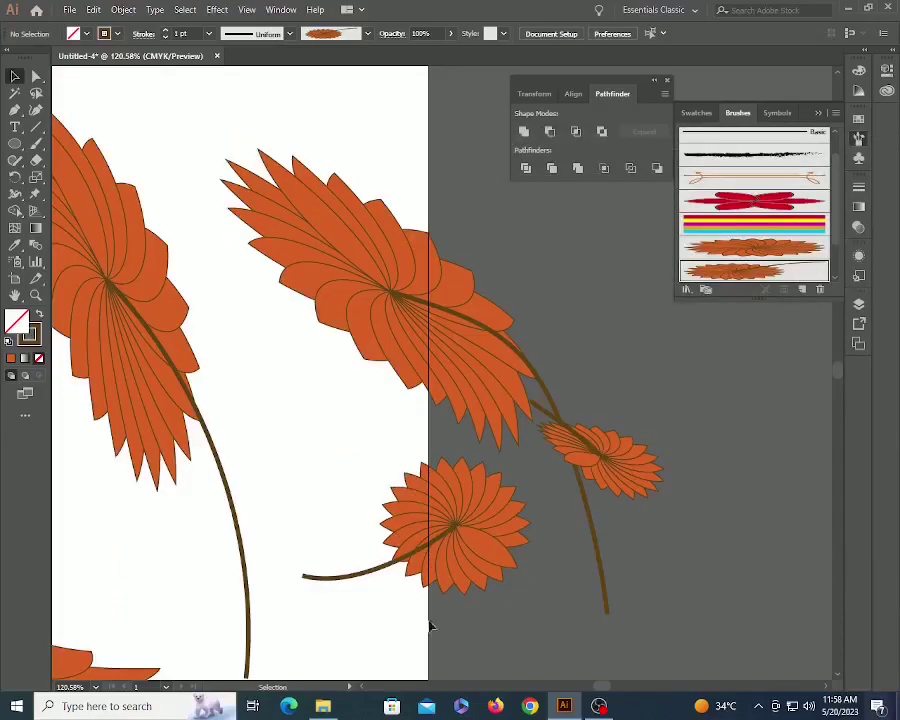
# - Delete all the painted test strokes on and beside the artboard, keeping the original stemmed flower
pyautogui.press('z')
pyautogui.keyDown('alt'); pyautogui.click(376, 290); pyautogui.keyUp('alt')
pyautogui.keyDown('alt'); pyautogui.click(376, 292); pyautogui.keyUp('alt')
pyautogui.keyDown('alt'); pyautogui.click(376, 296); pyautogui.keyUp('alt')
pyautogui.keyDown('alt'); pyautogui.click(410, 420); pyautogui.keyUp('alt')
pyautogui.press('v')
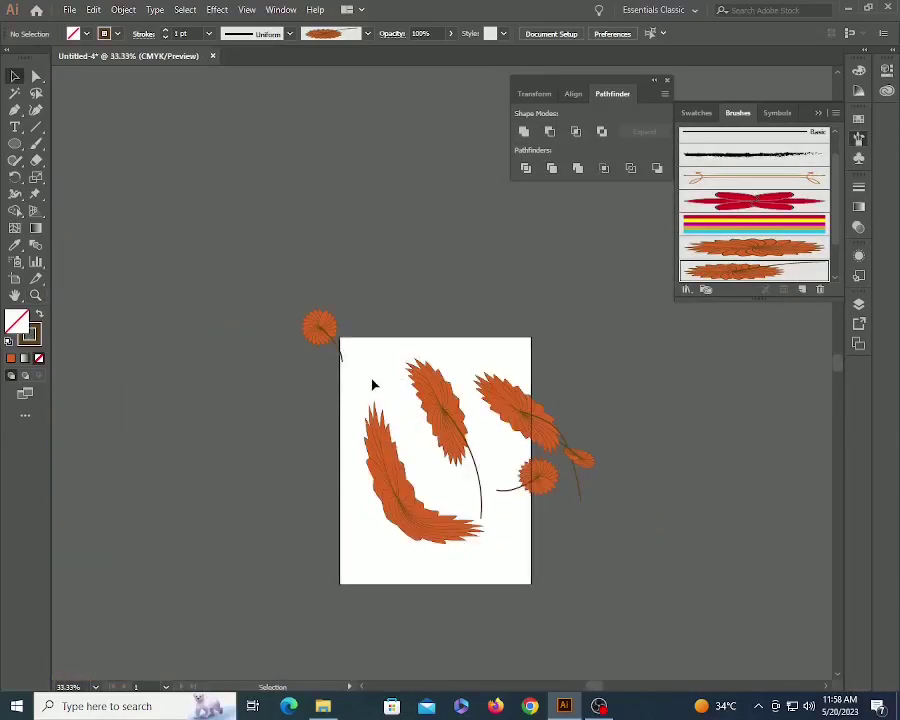
pyautogui.moveTo(372, 381); pyautogui.dragTo(582, 497)
pyautogui.press('Delete')
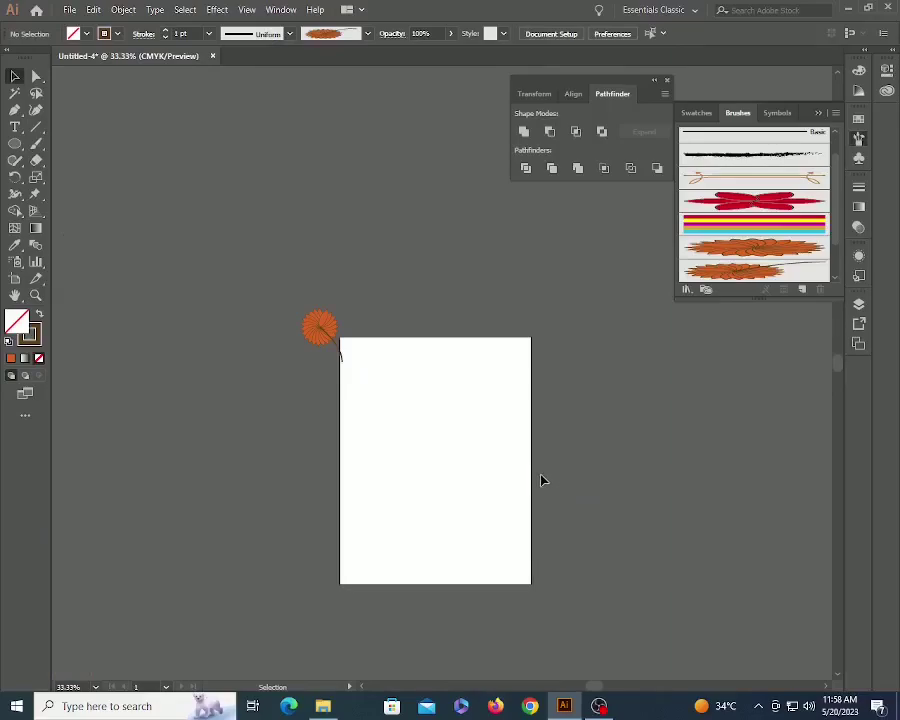
# - Paint two roughly horizontal strokes, one above the other, on the artboard with the stemmed flower brush
pyautogui.press('b')
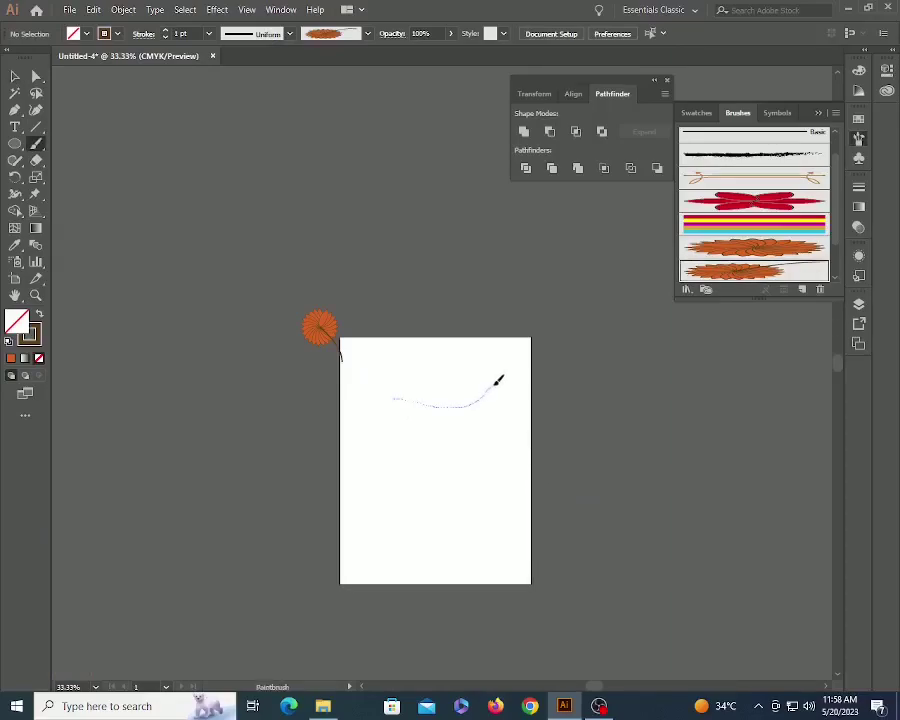
pyautogui.moveTo(500, 380); pyautogui.dragTo(498, 375)
pyautogui.moveTo(497, 501); pyautogui.dragTo(486, 505)
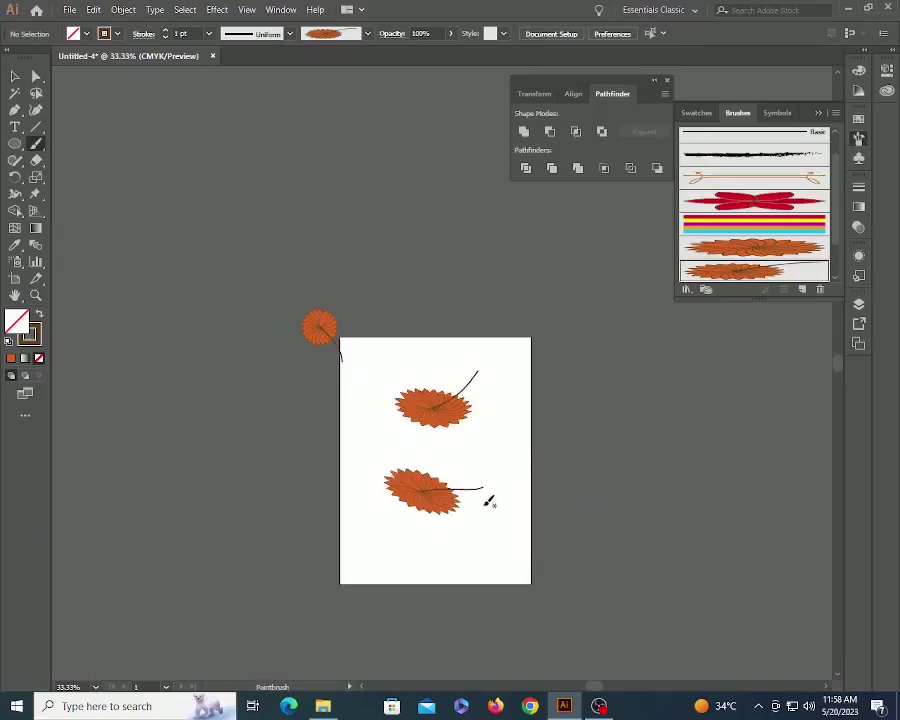
# - Delete the two stemmed flower strokes from the artboard
pyautogui.press('v')
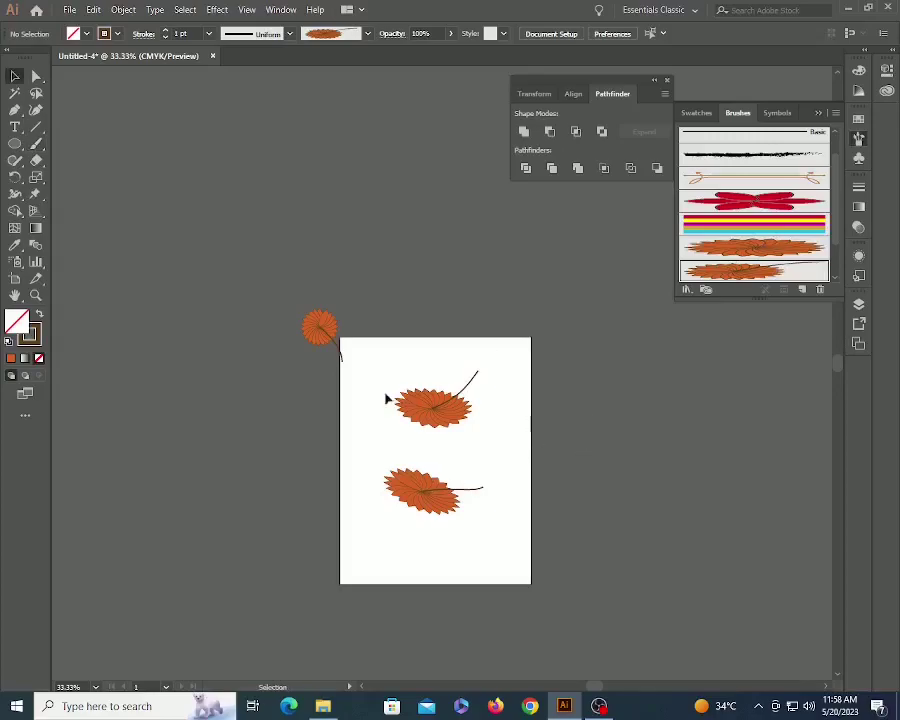
pyautogui.moveTo(387, 369); pyautogui.dragTo(500, 545)
pyautogui.press('Delete')
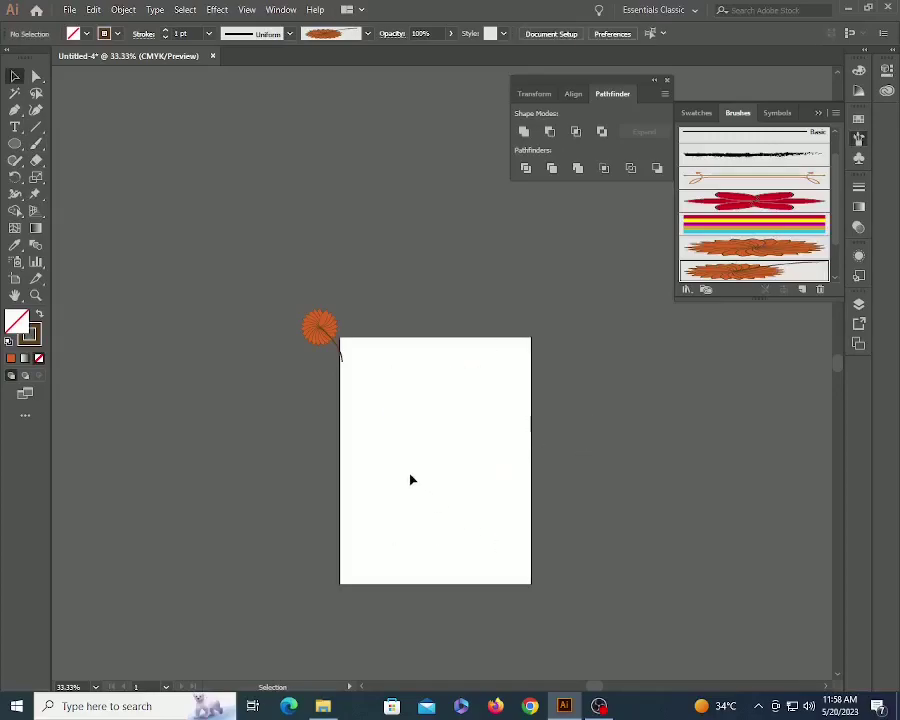
# - Draw a horizontal line on the artboard and add two evenly spaced copies of it closely below
pyautogui.hotkey('ctrl', 'space')
pyautogui.moveTo(300, 320); pyautogui.dragTo(550, 466)
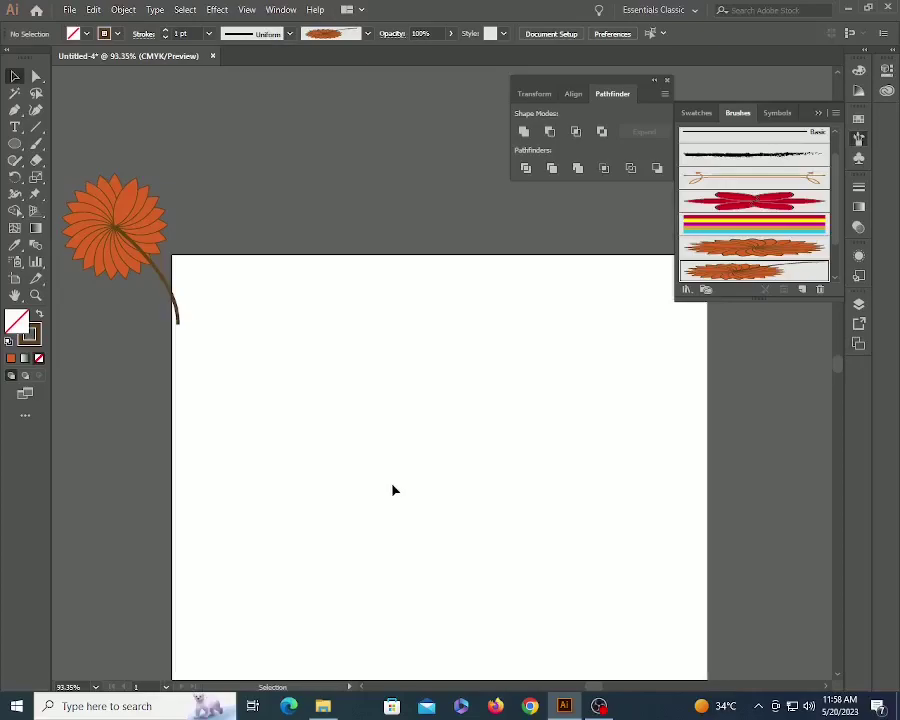
pyautogui.press('\\')
pyautogui.moveTo(290, 410); pyautogui.dragTo(514, 410)
pyautogui.press('v')
pyautogui.hotkey('ctrl', 'space')
pyautogui.moveTo(251, 366); pyautogui.dragTo(693, 496)
pyautogui.moveTo(338, 339)
pyautogui.mouseDown()
pyautogui.moveTo(341, 357)
pyautogui.moveTo(340, 347)
pyautogui.mouseUp()
pyautogui.hotkey('ctrl', 'd')
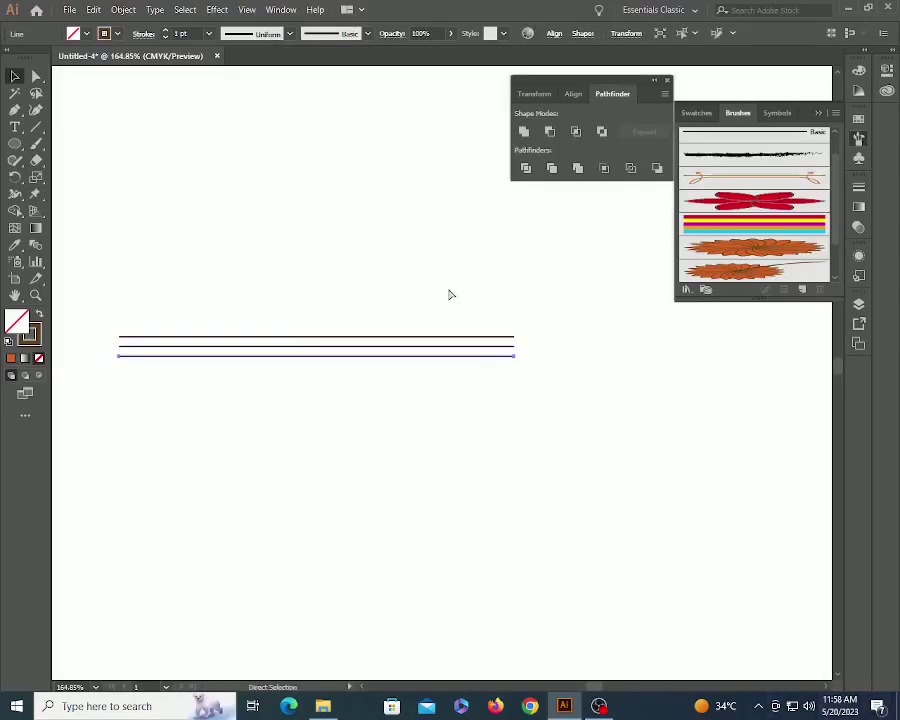
# - Shorten the lower two lines about their centres so that each line is shorter than the one above
pyautogui.press('v')
pyautogui.keyDown('shift'); pyautogui.click(462, 347); pyautogui.keyUp('shift')
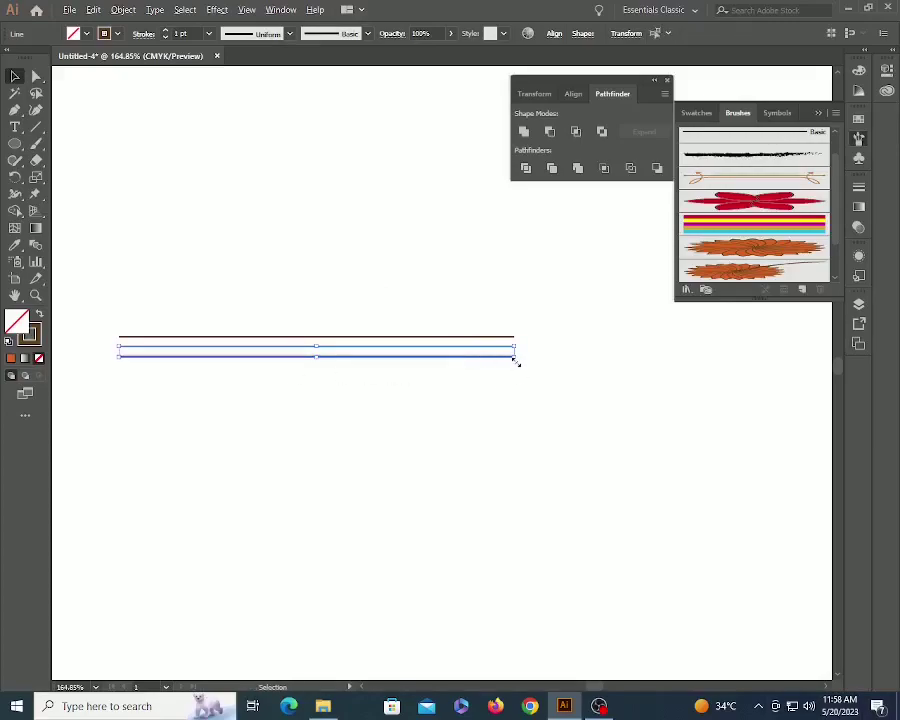
pyautogui.moveTo(516, 362); pyautogui.dragTo(414, 366)
# - Give all three lines the width profile that tapers at both ends and a 6 pt stroke weight
pyautogui.hotkey('ctrl', 'a')
pyautogui.click(290, 33)
pyautogui.click(238, 79)
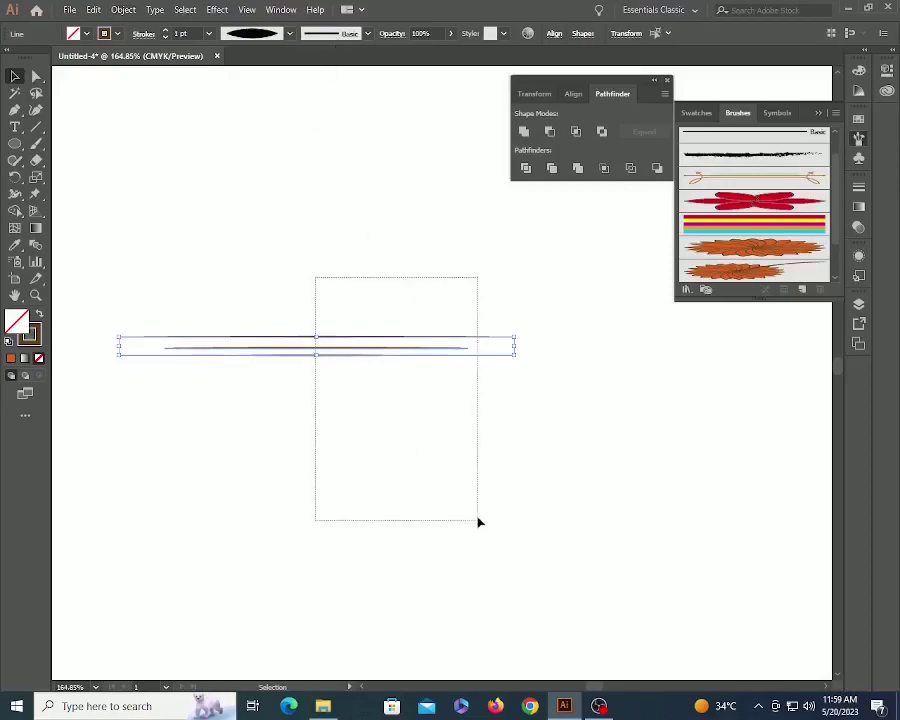
pyautogui.doubleClick(178, 33)
pyautogui.write('6')
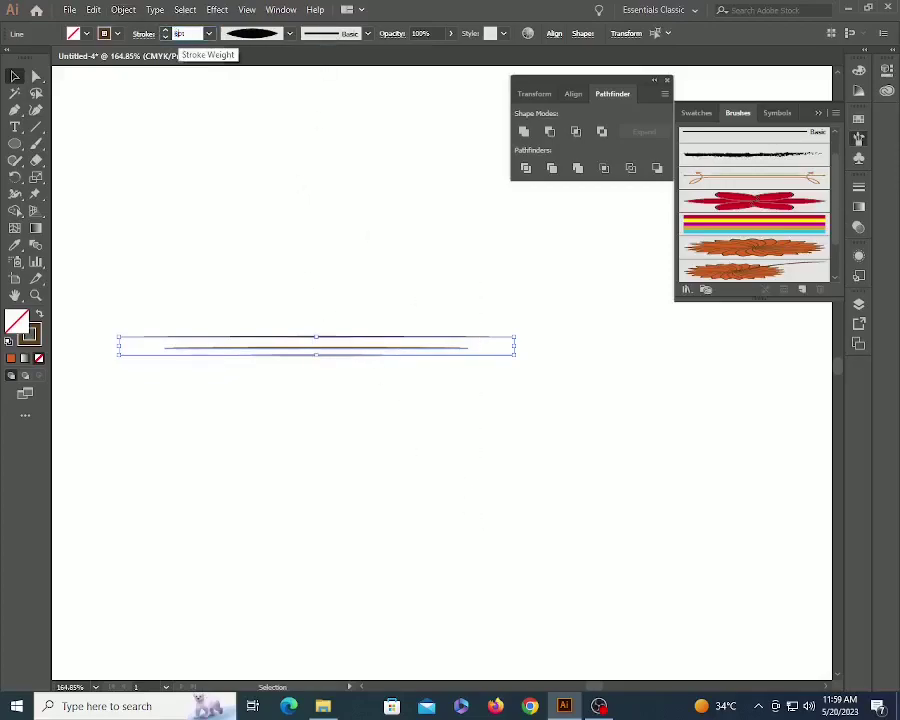
pyautogui.press('Return')
# - Set the middle line's stroke weight to 3 pt and the lowest line's to 1.5 pt
pyautogui.click(331, 253)
pyautogui.press('z')
pyautogui.moveTo(195, 239); pyautogui.dragTo(530, 434)
pyautogui.press('v')
pyautogui.click(582, 399)
pyautogui.click(182, 33)
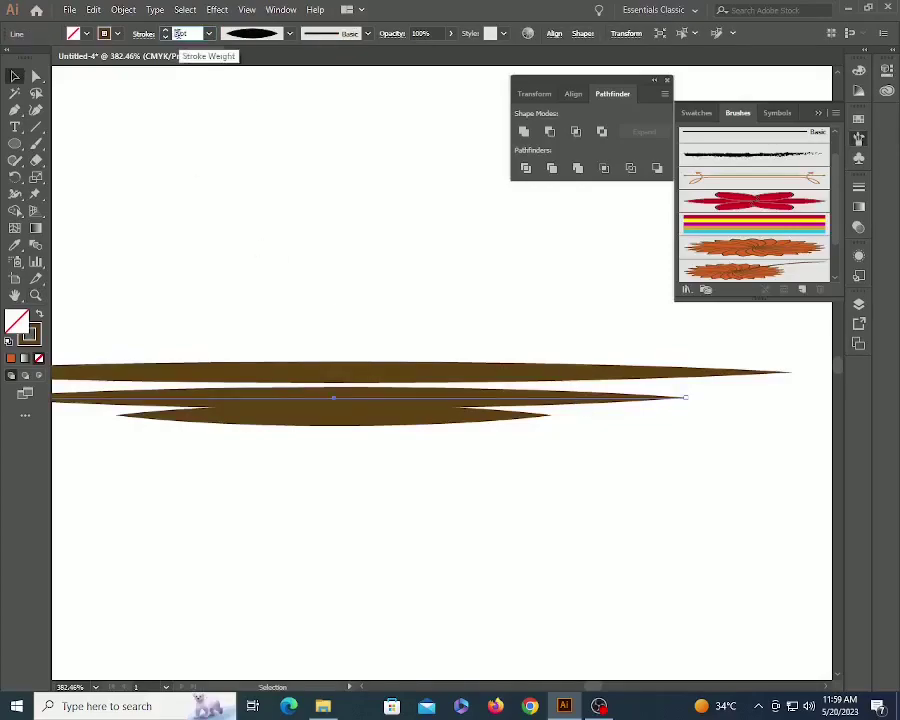
pyautogui.write('3')
pyautogui.press('Return')
pyautogui.click(403, 418)
pyautogui.click(182, 33)
pyautogui.write('3')
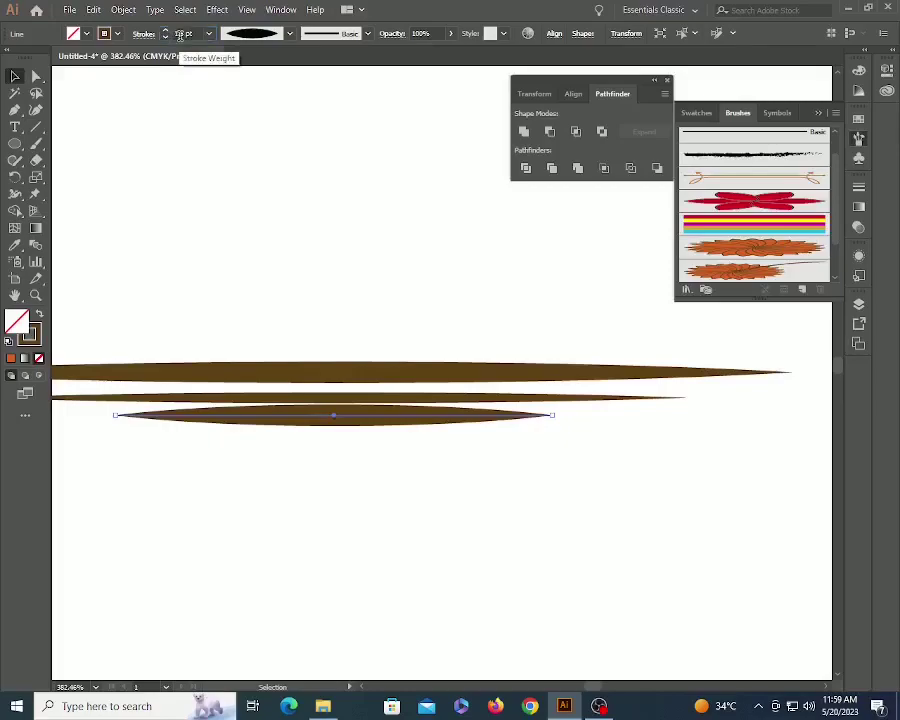
pyautogui.press('Return')
# - Create an art brush with default options from the three tapered lines, and move the lines off the artboard below the flower
pyautogui.click(398, 298)
pyautogui.press('z')
pyautogui.keyDown('alt'); pyautogui.click(409, 318); pyautogui.keyUp('alt')
pyautogui.keyDown('alt'); pyautogui.click(409, 318); pyautogui.keyUp('alt')
pyautogui.keyDown('alt'); pyautogui.click(409, 318); pyautogui.keyUp('alt')
pyautogui.keyDown('alt'); pyautogui.click(409, 318); pyautogui.keyUp('alt')
pyautogui.press('v')
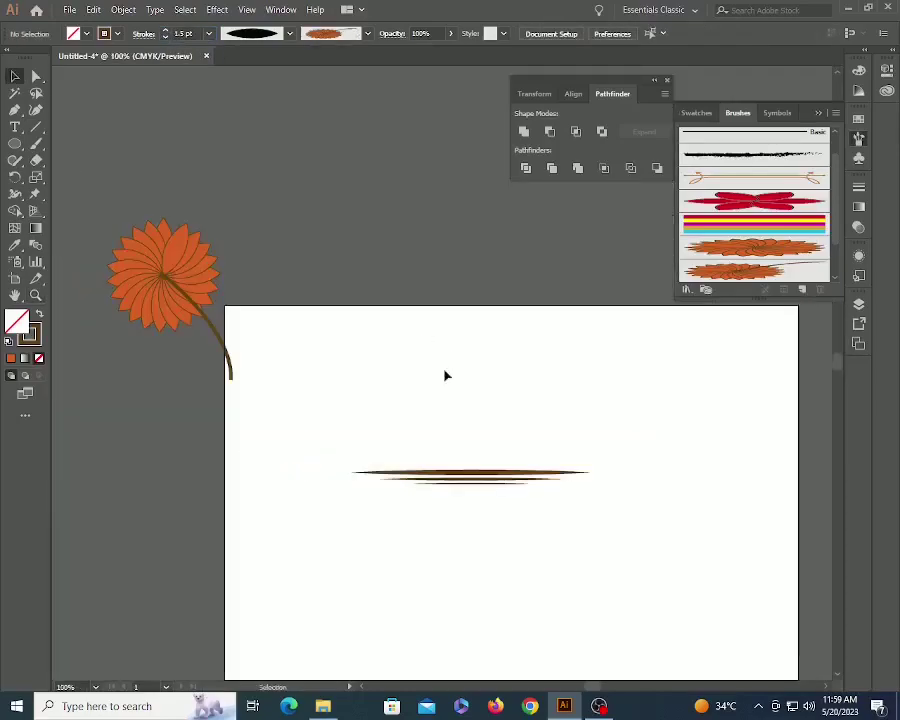
pyautogui.moveTo(445, 448); pyautogui.dragTo(556, 560)
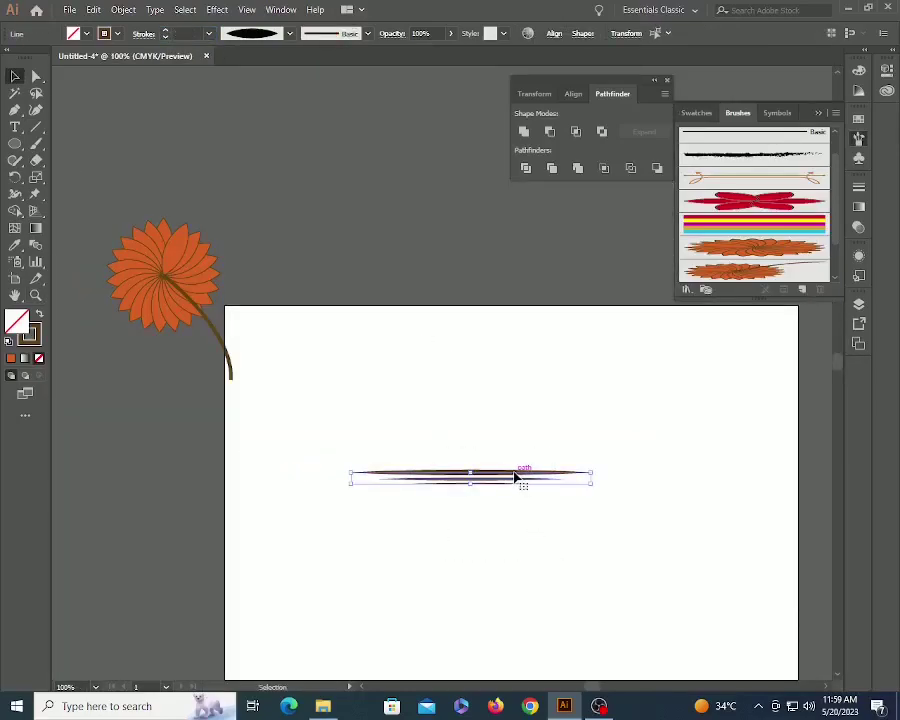
pyautogui.moveTo(526, 474)
pyautogui.mouseDown()
pyautogui.moveTo(739, 300)
pyautogui.moveTo(752, 306)
pyautogui.mouseUp()
pyautogui.click(410, 387)
pyautogui.click(415, 453)
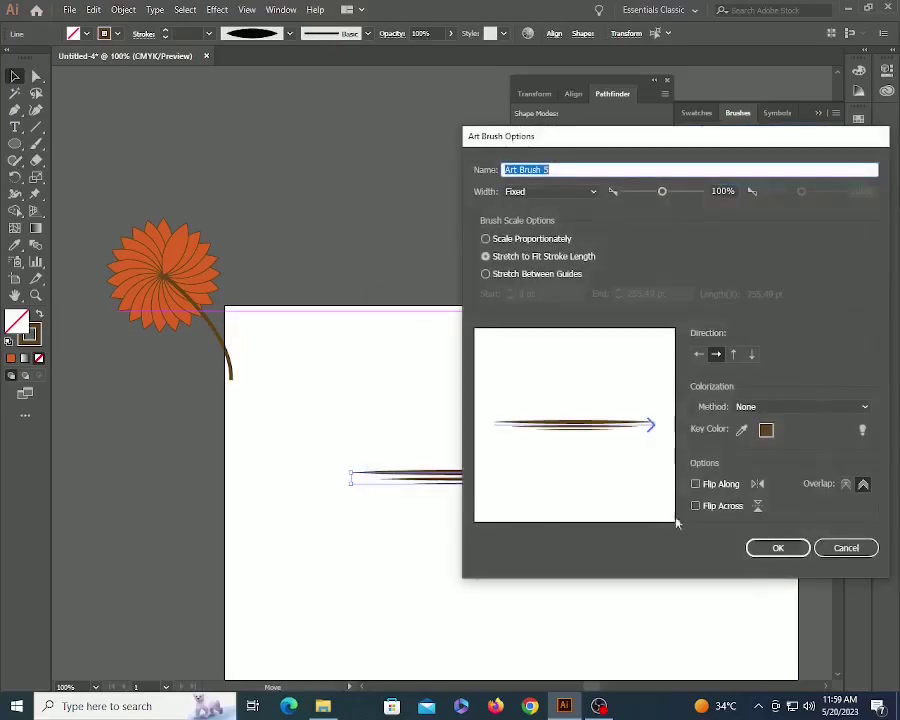
pyautogui.click(777, 556)
pyautogui.moveTo(470, 416)
pyautogui.mouseDown()
pyautogui.moveTo(522, 520)
pyautogui.moveTo(118, 422)
pyautogui.mouseUp()
pyautogui.click(430, 402)
# - Paint the letters A and R on the artboard with the brown tapered-line art brush
pyautogui.press('z')
pyautogui.keyDown('alt'); pyautogui.click(430, 402); pyautogui.keyUp('alt')
pyautogui.keyDown('alt'); pyautogui.click(430, 402); pyautogui.keyUp('alt')
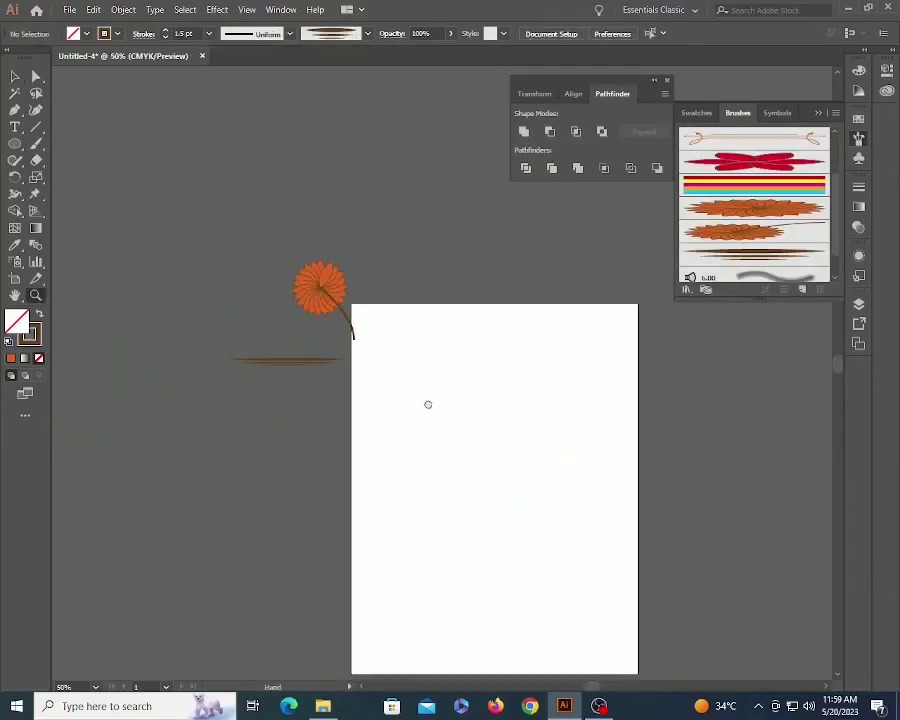
pyautogui.moveTo(430, 405); pyautogui.dragTo(417, 373)
pyautogui.press('b')
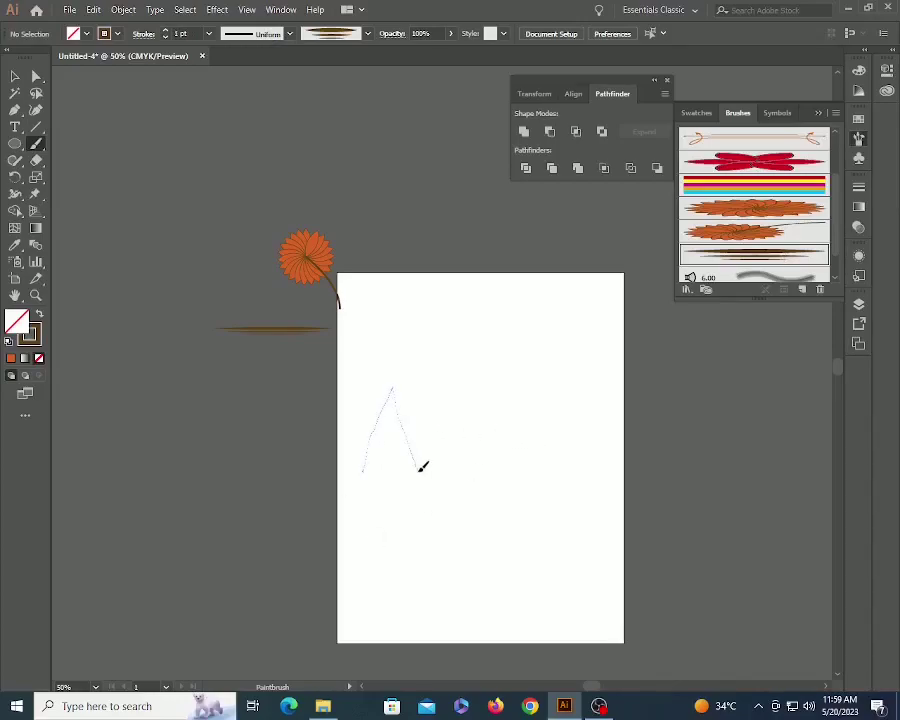
pyautogui.moveTo(420, 468)
pyautogui.mouseDown()
pyautogui.moveTo(425, 381)
pyautogui.moveTo(442, 456)
pyautogui.mouseUp()
pyautogui.hotkey('ctrl', 'z')
pyautogui.moveTo(463, 413); pyautogui.dragTo(459, 382)
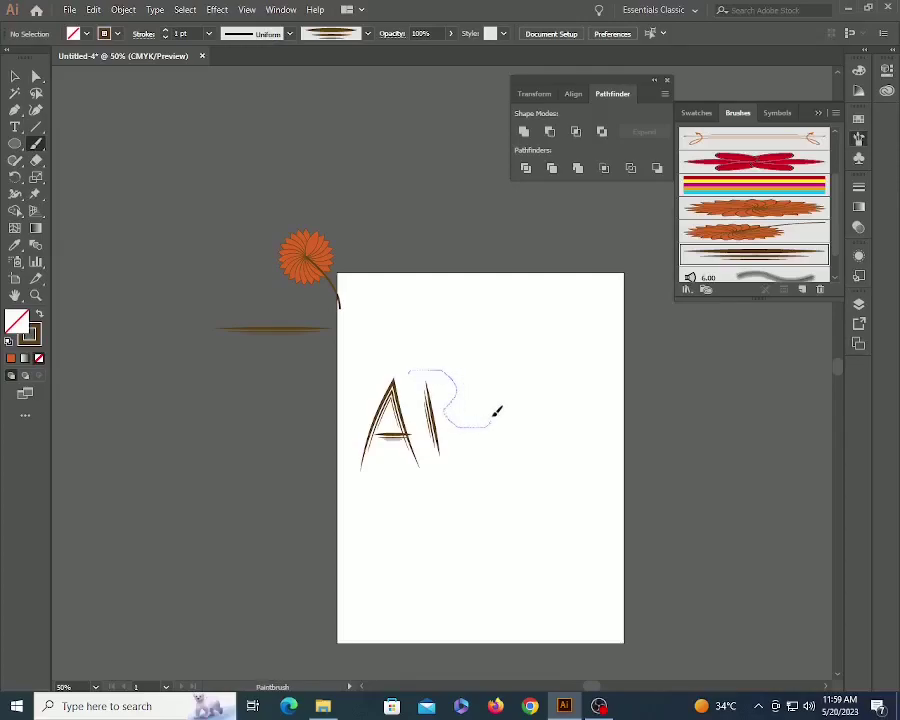
pyautogui.moveTo(496, 409); pyautogui.dragTo(491, 416)
# - Check the Paintbrush tool options and paint the letter T to complete the word ART
pyautogui.click(37, 129)
pyautogui.doubleClick(37, 145)
pyautogui.click(454, 434)
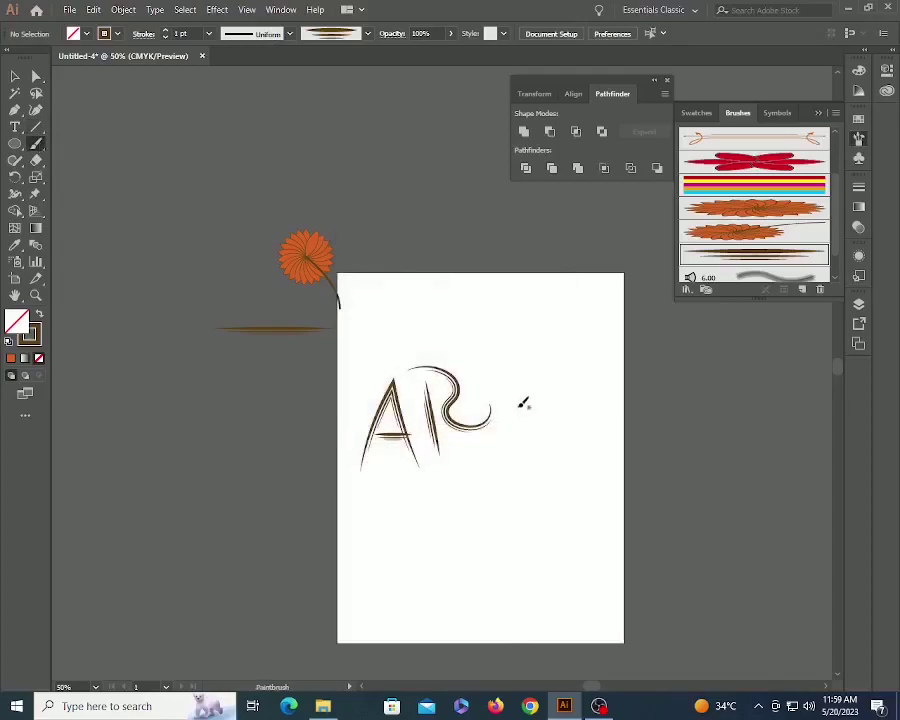
pyautogui.moveTo(504, 389); pyautogui.dragTo(505, 403)
pyautogui.moveTo(548, 318); pyautogui.dragTo(550, 316)
# - Paint the word BRUSH beneath ART with the same tapered-line brush
pyautogui.scroll(-3, 416, 384)
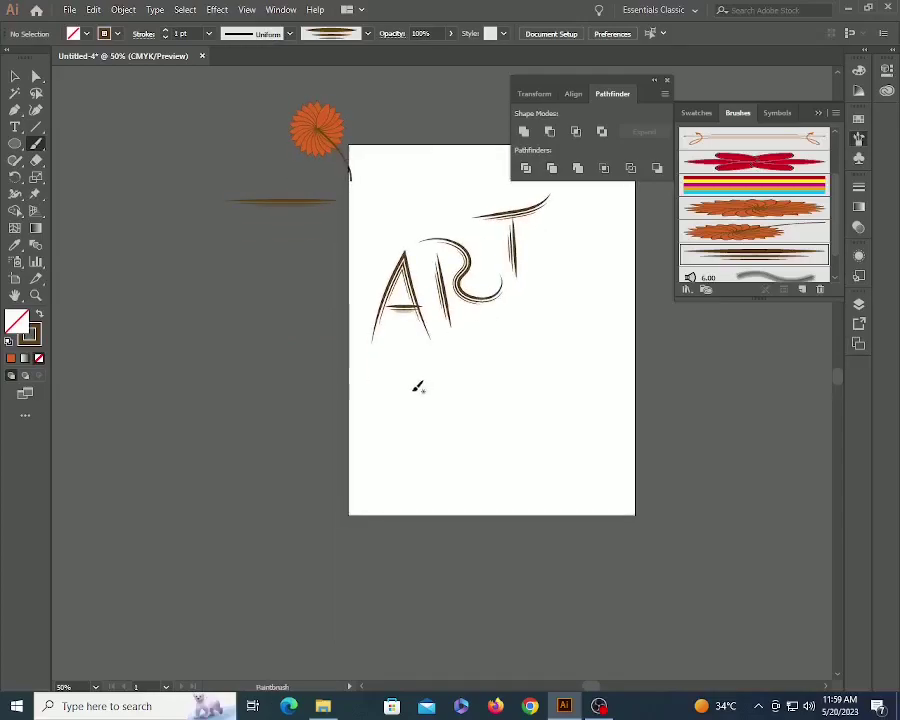
pyautogui.moveTo(408, 364); pyautogui.dragTo(407, 450)
pyautogui.moveTo(387, 358)
pyautogui.mouseDown()
pyautogui.moveTo(444, 354)
pyautogui.moveTo(427, 393)
pyautogui.mouseUp()
pyautogui.moveTo(456, 430)
pyautogui.mouseDown()
pyautogui.moveTo(424, 458)
pyautogui.moveTo(367, 442)
pyautogui.mouseUp()
pyautogui.moveTo(481, 366)
pyautogui.mouseDown()
pyautogui.moveTo(478, 419)
pyautogui.moveTo(519, 343)
pyautogui.mouseUp()
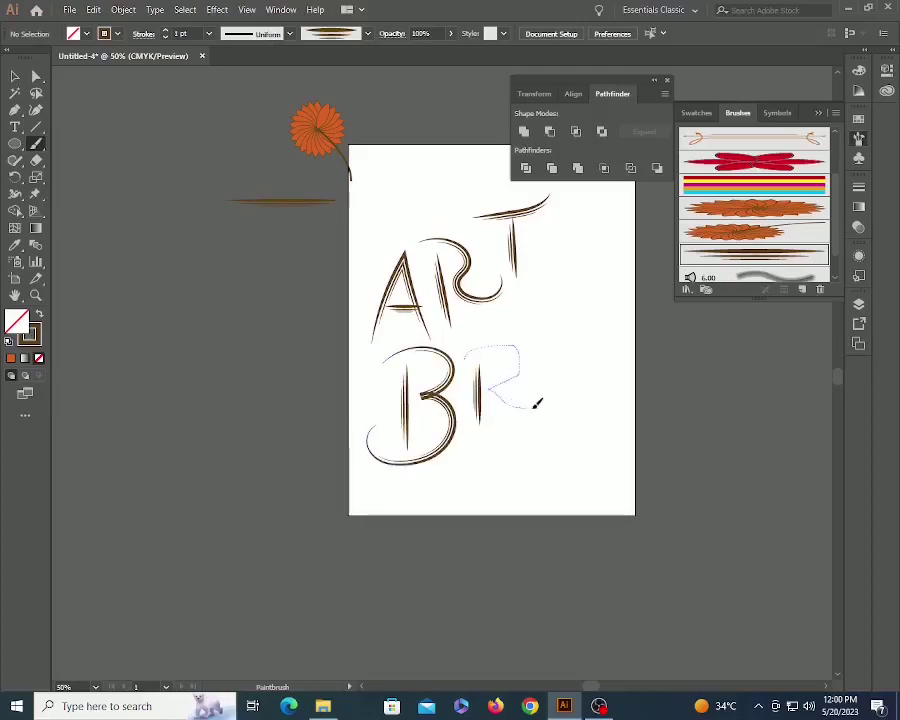
pyautogui.moveTo(538, 403); pyautogui.dragTo(546, 400)
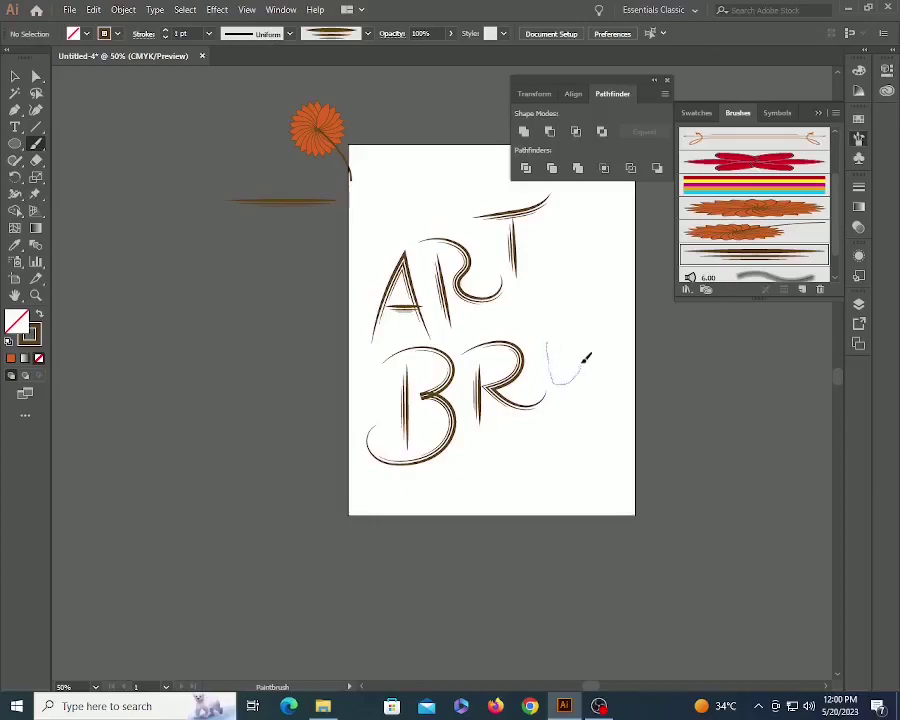
pyautogui.moveTo(587, 356)
pyautogui.mouseDown()
pyautogui.moveTo(580, 342)
pyautogui.moveTo(364, 383)
pyautogui.mouseUp()
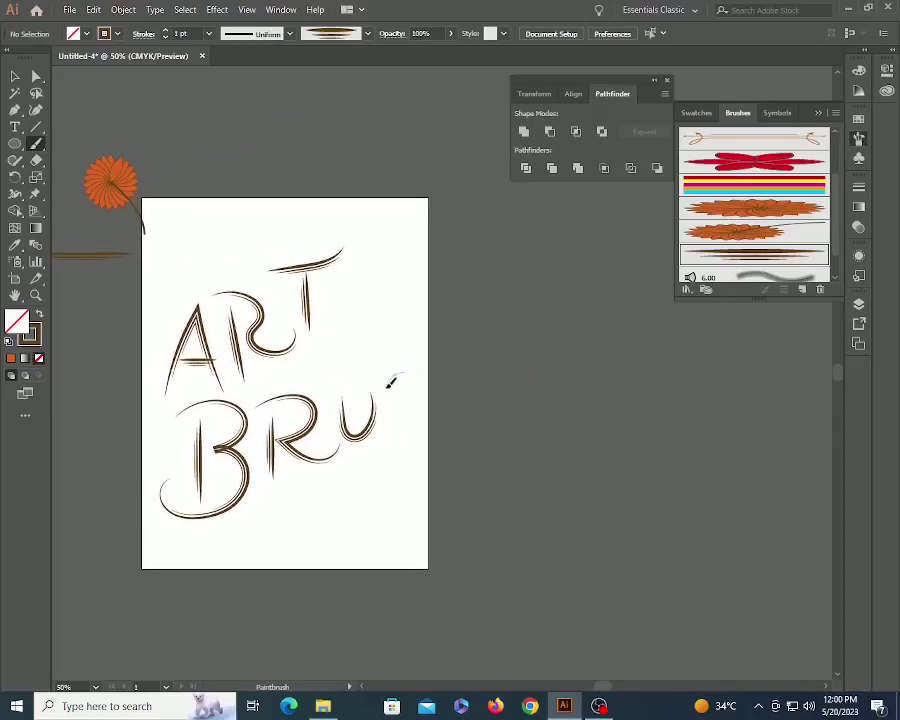
pyautogui.moveTo(395, 408); pyautogui.dragTo(392, 418)
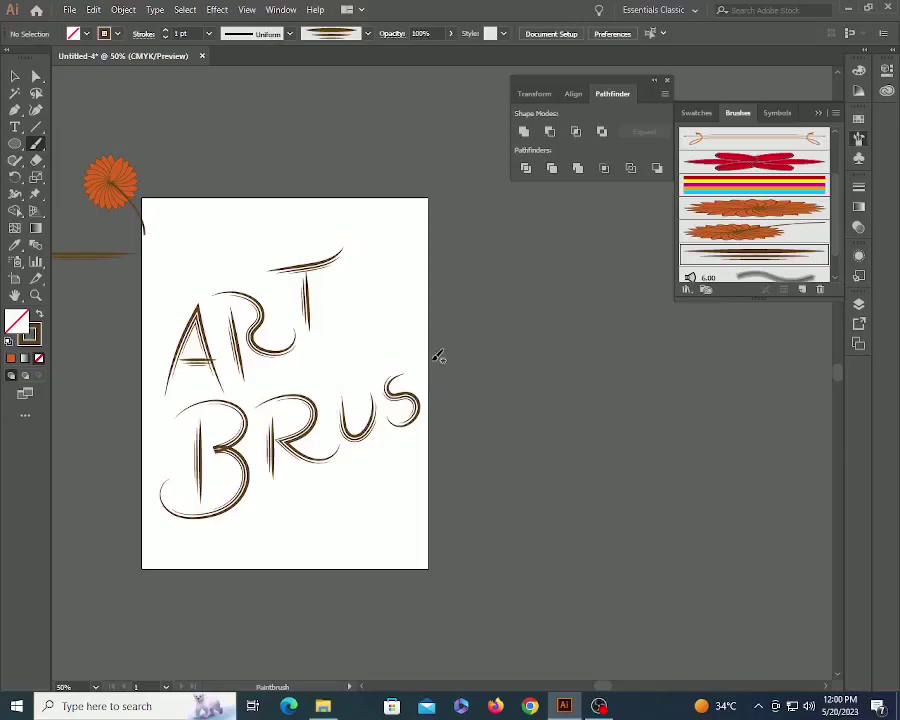
pyautogui.moveTo(428, 382); pyautogui.dragTo(455, 389)
# - Examine the brush strokes of the painted ART lettering up close
pyautogui.press('v')
pyautogui.press('z')
pyautogui.moveTo(170, 304); pyautogui.dragTo(417, 411)
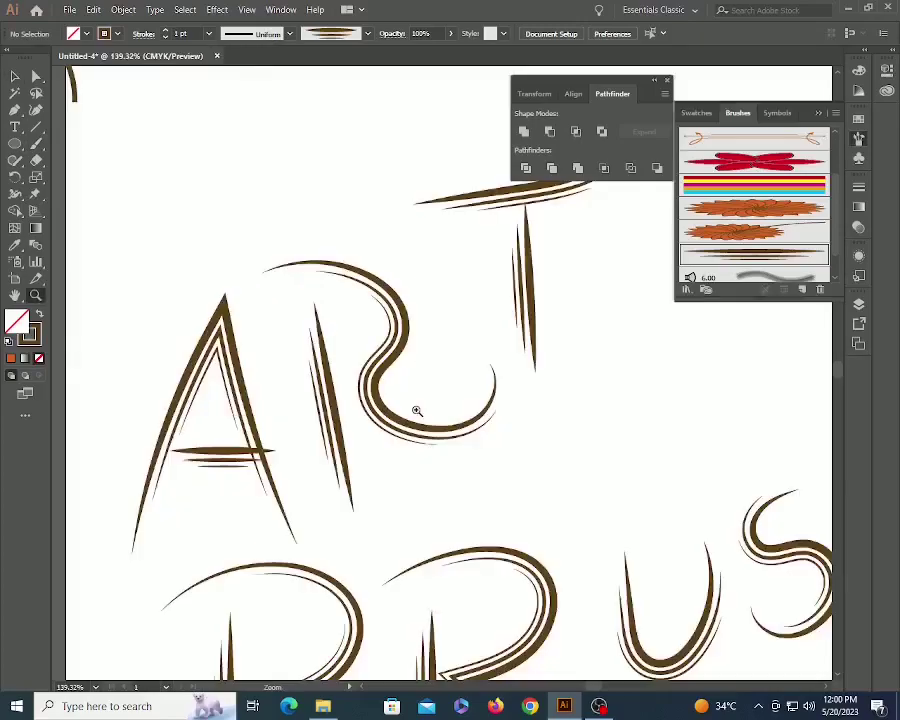
pyautogui.press('v')
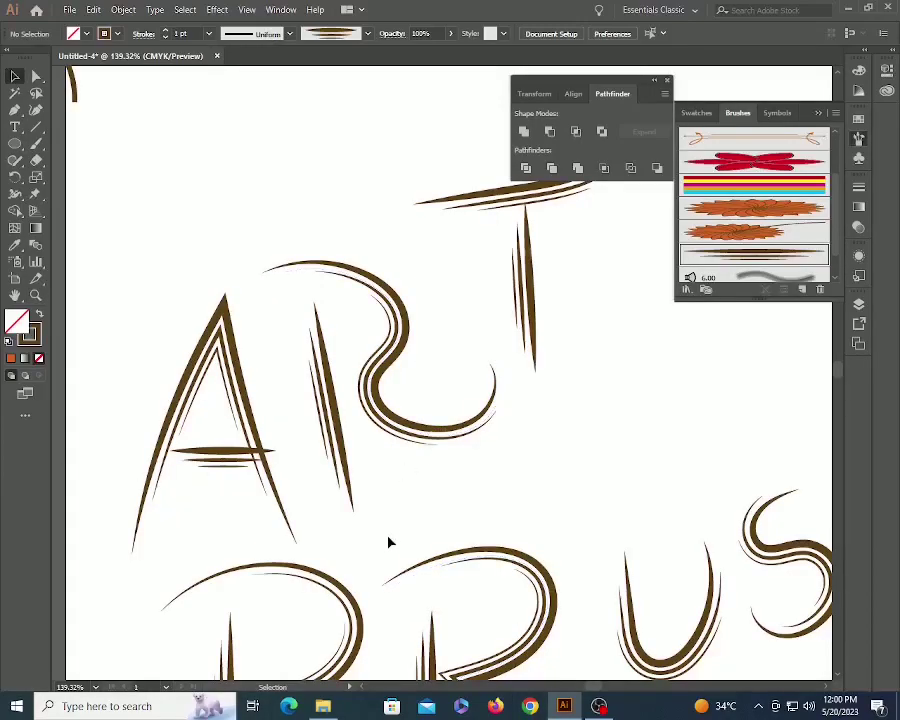
pyautogui.press('z')
pyautogui.keyDown('alt'); pyautogui.click(410, 235); pyautogui.keyUp('alt')
pyautogui.keyDown('alt'); pyautogui.click(410, 235); pyautogui.keyUp('alt')
pyautogui.keyDown('alt'); pyautogui.click(410, 235); pyautogui.keyUp('alt')
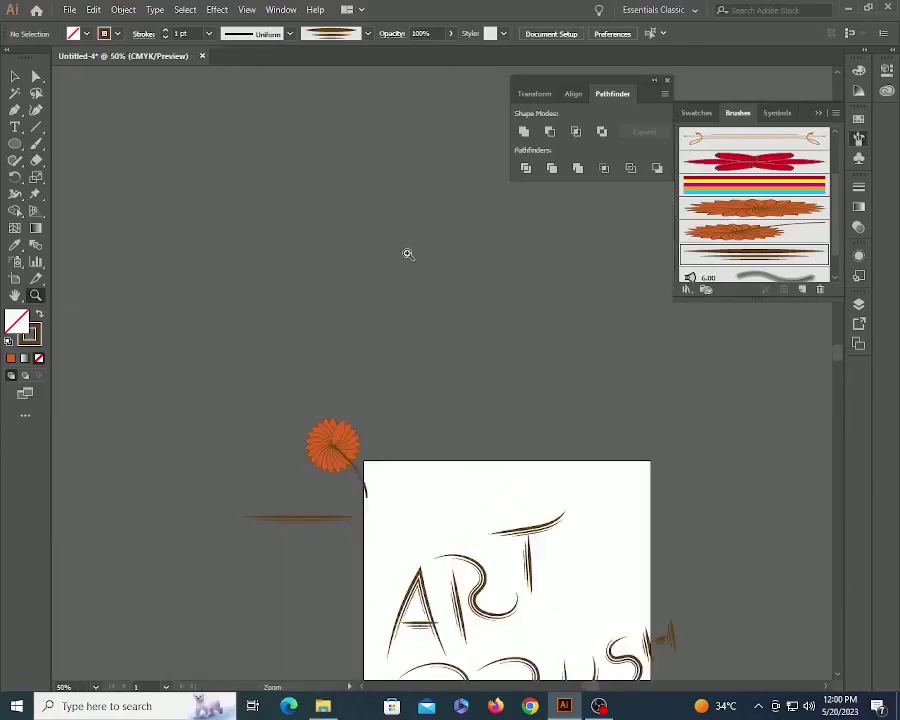
# - Recolour the stroke of the thickest of the three tapered lines beside the artboard to dark blue
pyautogui.moveTo(399, 456); pyautogui.dragTo(505, 339)
pyautogui.moveTo(300, 328); pyautogui.dragTo(565, 449)
pyautogui.moveTo(389, 411); pyautogui.dragTo(468, 360)
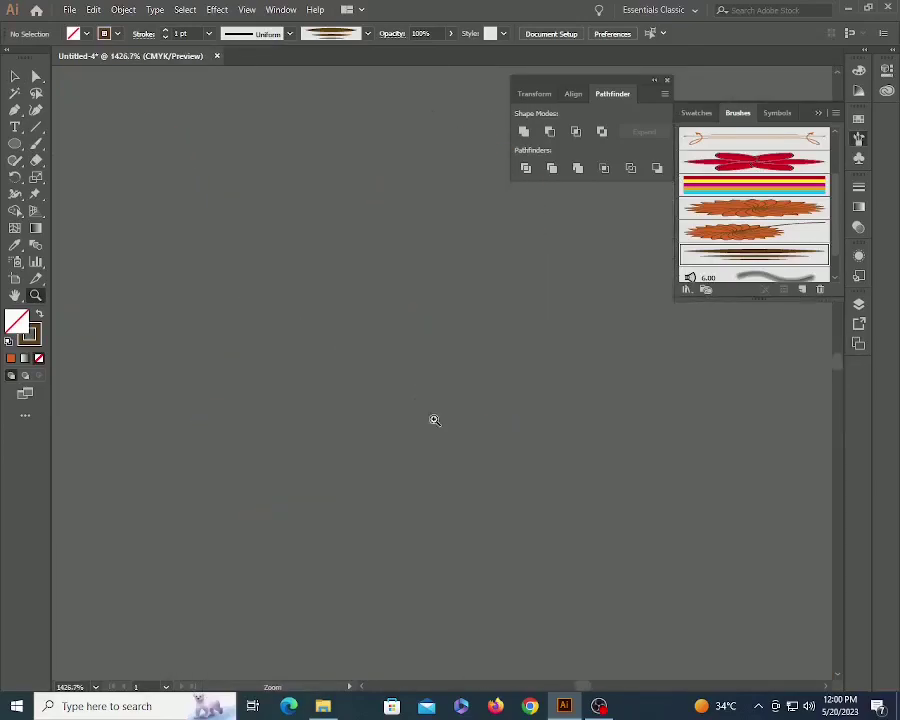
pyautogui.moveTo(615, 527); pyautogui.dragTo(482, 351)
pyautogui.keyDown('alt'); pyautogui.click(484, 393); pyautogui.keyUp('alt')
pyautogui.keyDown('alt'); pyautogui.click(484, 393); pyautogui.keyUp('alt')
pyautogui.keyDown('alt'); pyautogui.click(532, 384); pyautogui.keyUp('alt')
pyautogui.press('a')
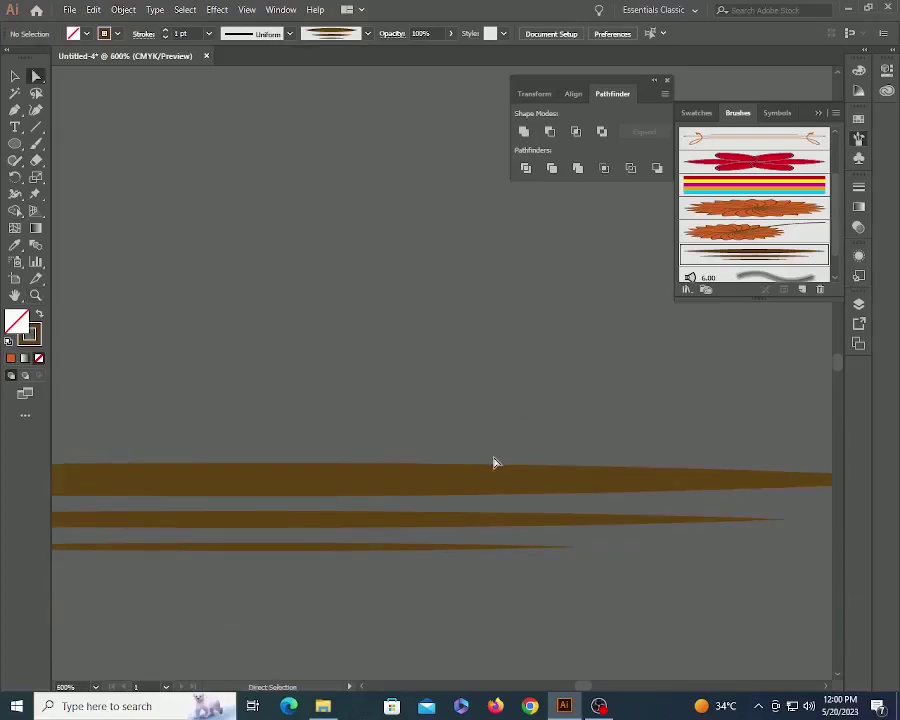
pyautogui.click(490, 473)
pyautogui.click(858, 118)
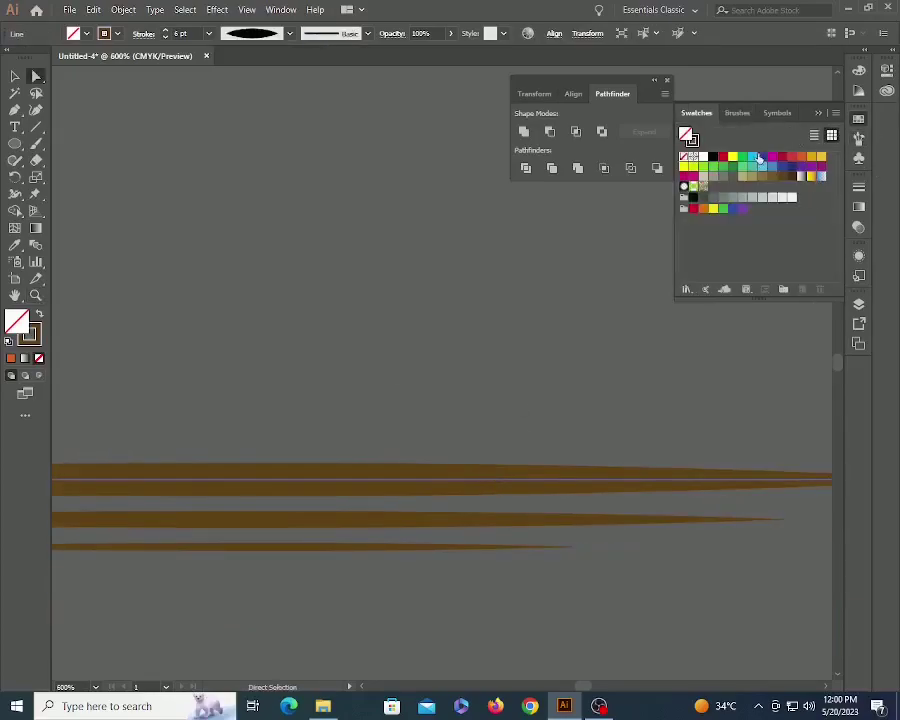
pyautogui.click(762, 158)
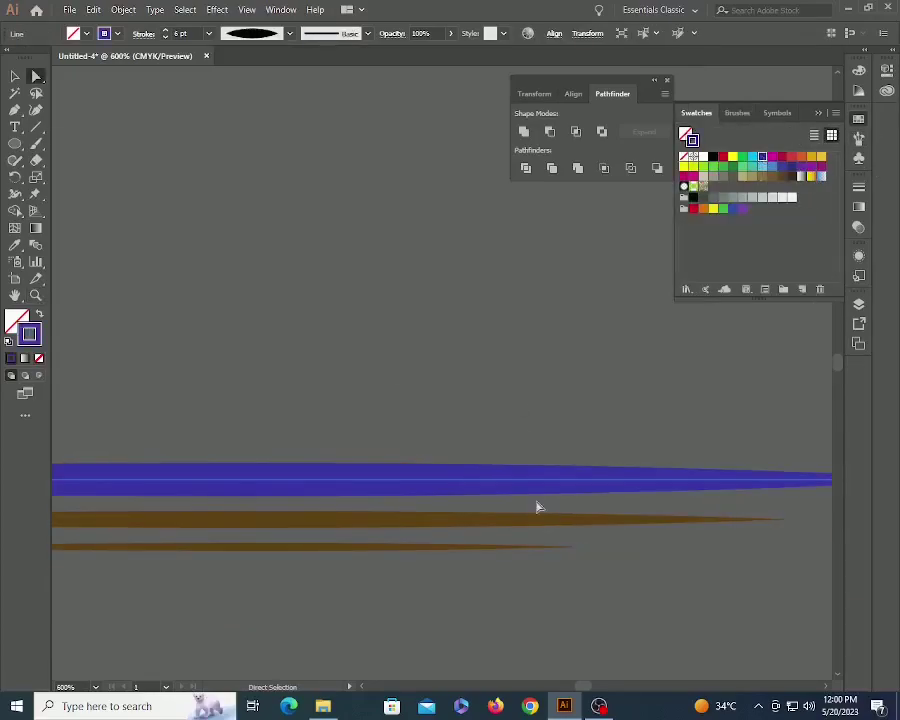
# - Recolour the middle tapered line's stroke magenta and the lowest line's stroke yellow
pyautogui.click(580, 520)
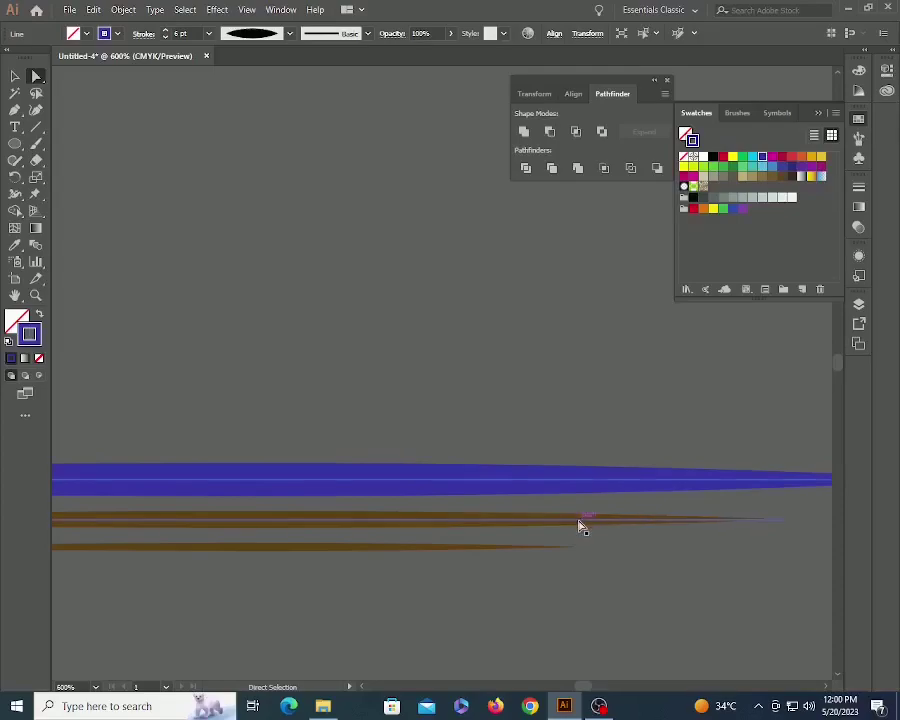
pyautogui.click(779, 160)
pyautogui.click(508, 546)
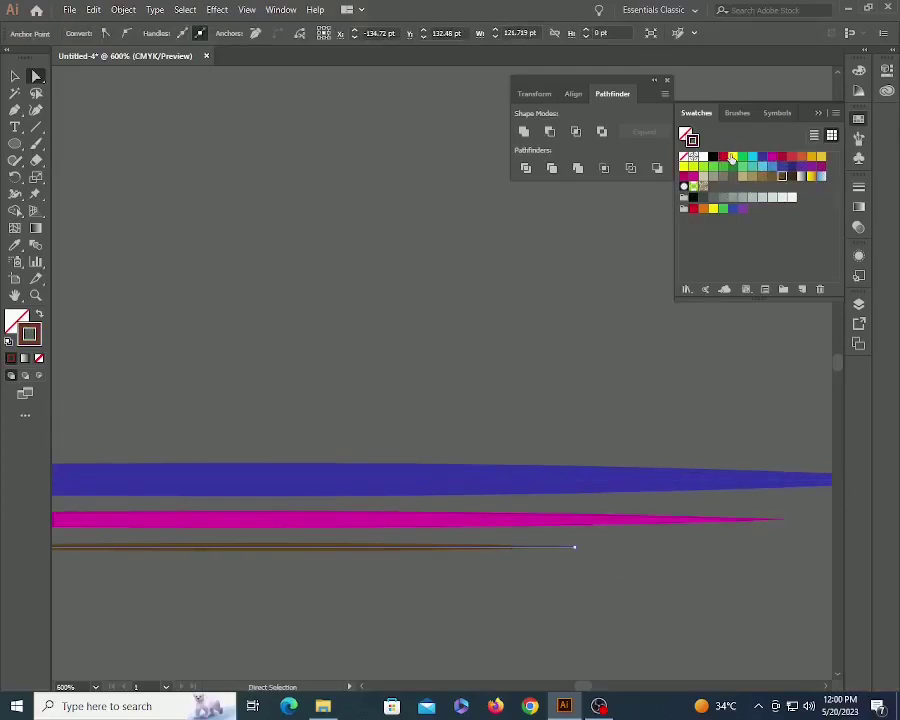
pyautogui.click(732, 158)
# - Create another art brush with default options from the blue, magenta and yellow tapered lines
pyautogui.click(604, 350)
pyautogui.press('z')
pyautogui.keyDown('alt'); pyautogui.click(605, 359); pyautogui.keyUp('alt')
pyautogui.keyDown('alt'); pyautogui.click(605, 359); pyautogui.keyUp('alt')
pyautogui.keyDown('alt'); pyautogui.click(605, 359); pyautogui.keyUp('alt')
pyautogui.keyDown('alt'); pyautogui.click(605, 359); pyautogui.keyUp('alt')
pyautogui.press('v')
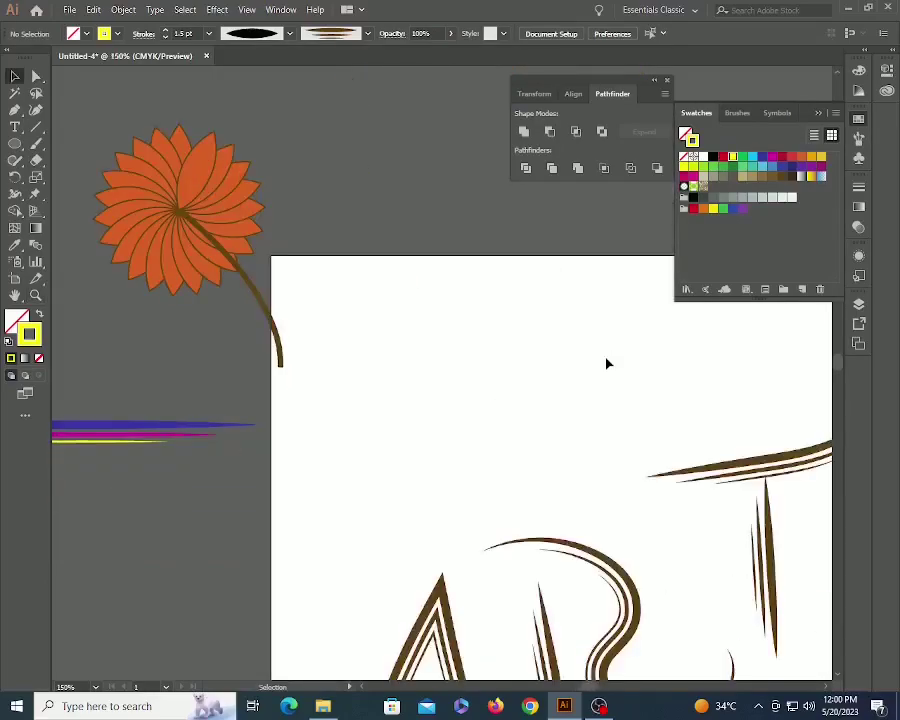
pyautogui.press('F5')
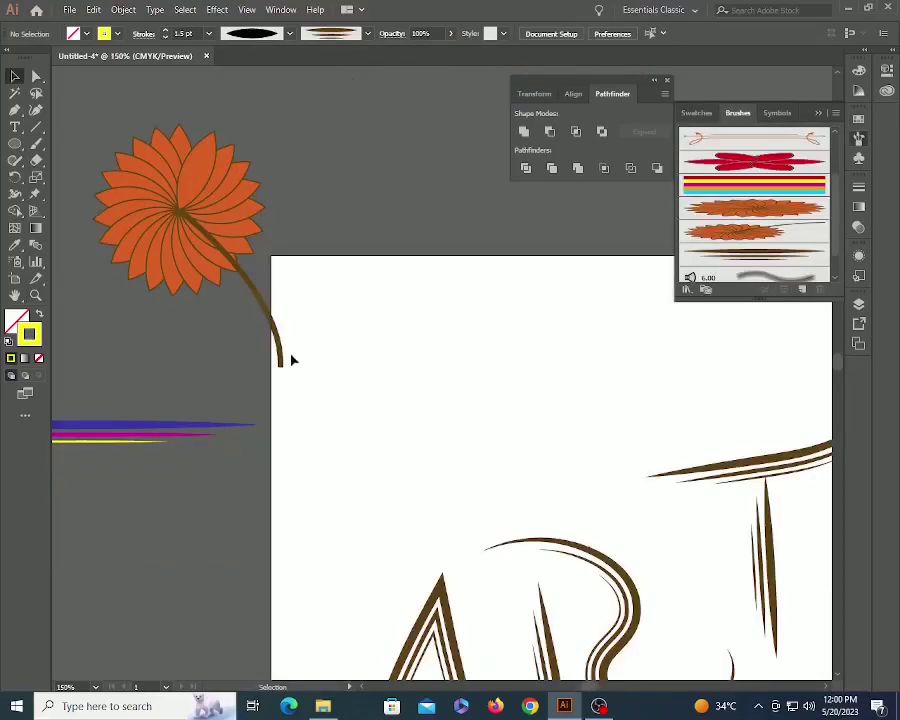
pyautogui.click(145, 427)
pyautogui.moveTo(136, 390); pyautogui.dragTo(162, 460)
pyautogui.moveTo(762, 260); pyautogui.dragTo(762, 262)
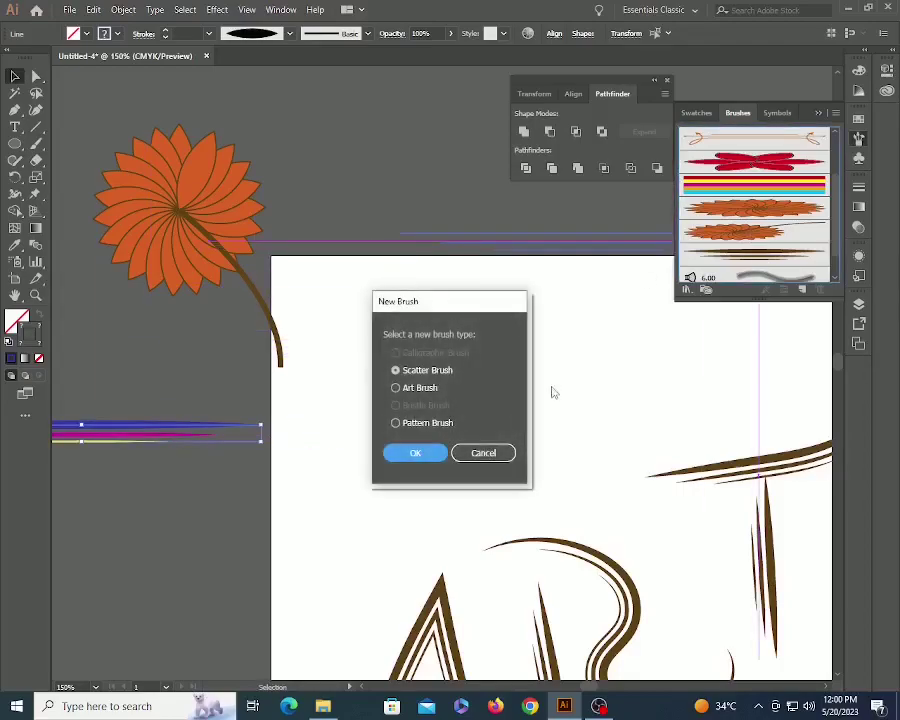
pyautogui.click(420, 388)
pyautogui.click(420, 455)
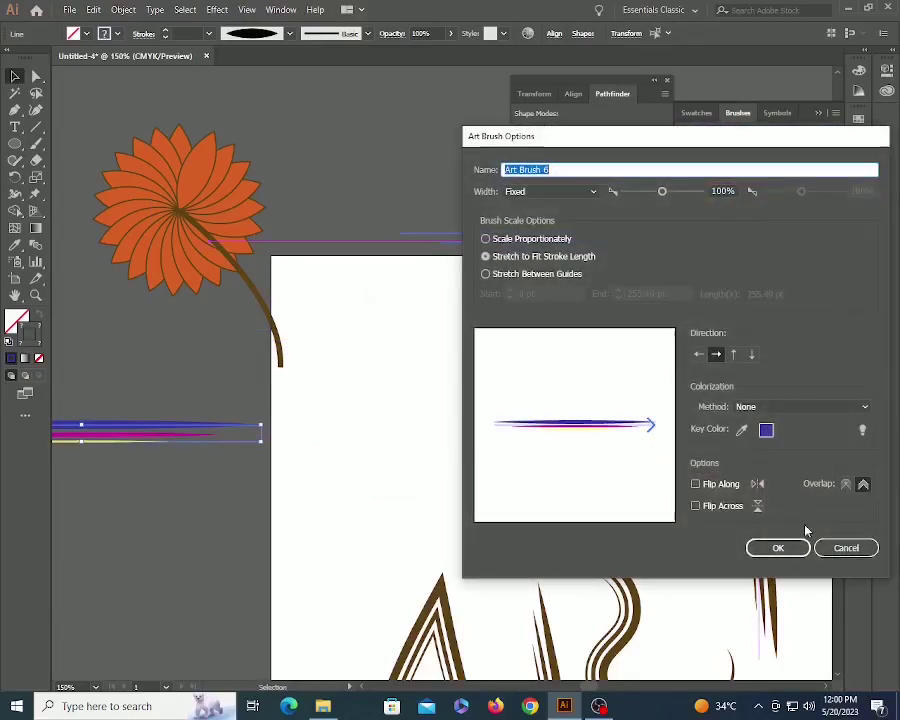
pyautogui.click(779, 548)
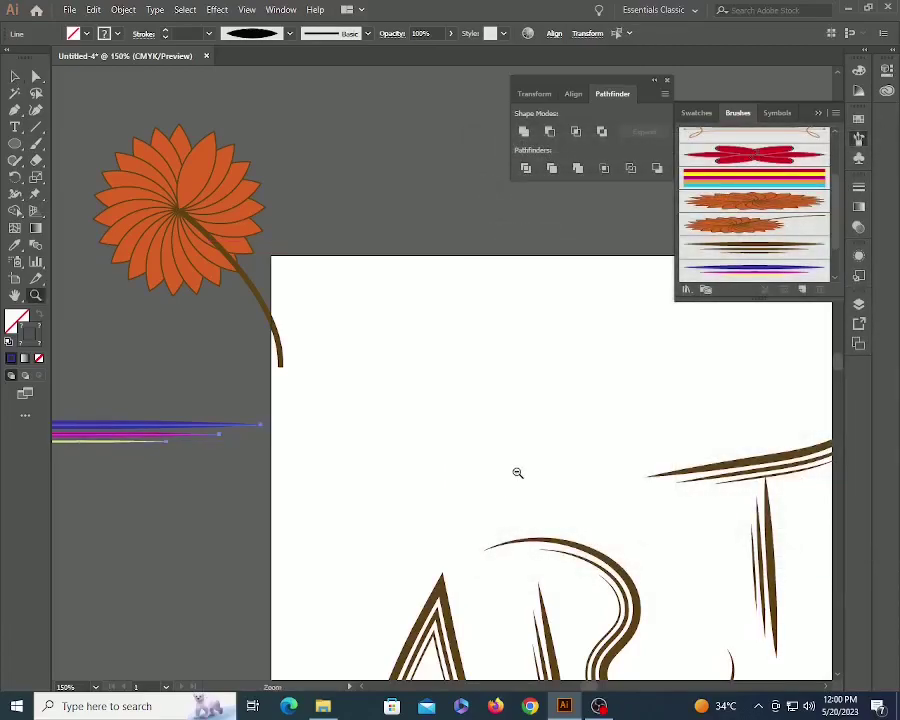
# - Apply the blue, magenta and yellow art brush to the ART BRUSH lettering and inspect the recoloured strokes up close
pyautogui.hotkey('ctrl', '-')
pyautogui.hotkey('ctrl', '-')
pyautogui.hotkey('ctrl', '-')
pyautogui.moveTo(330, 212)
pyautogui.mouseDown()
pyautogui.moveTo(360, 260)
pyautogui.moveTo(670, 544)
pyautogui.mouseUp()
pyautogui.click(740, 270)
pyautogui.click(661, 348)
pyautogui.press('z')
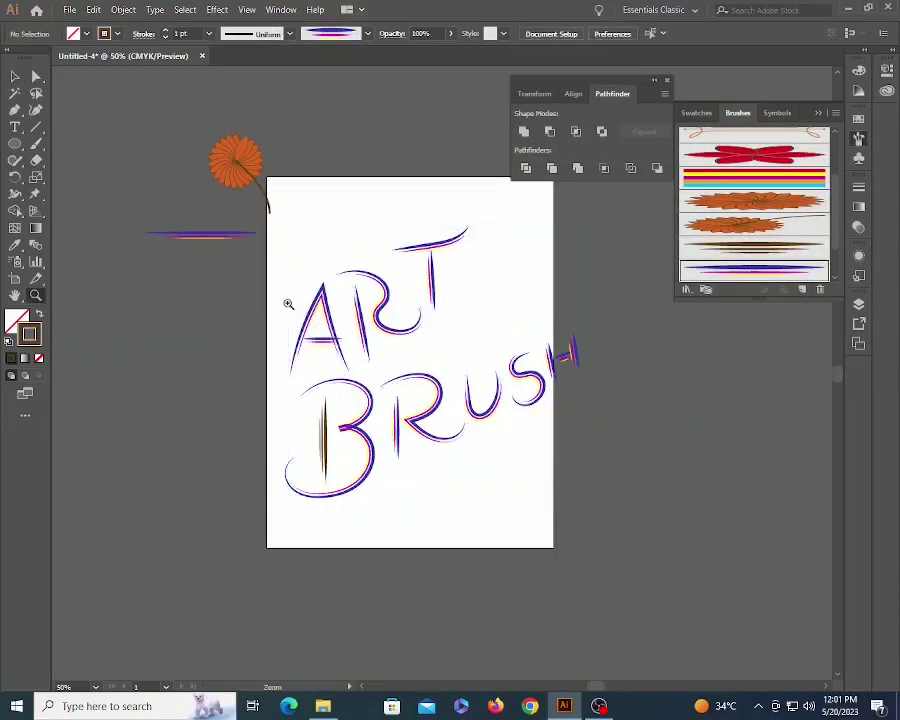
pyautogui.moveTo(287, 279); pyautogui.dragTo(498, 322)
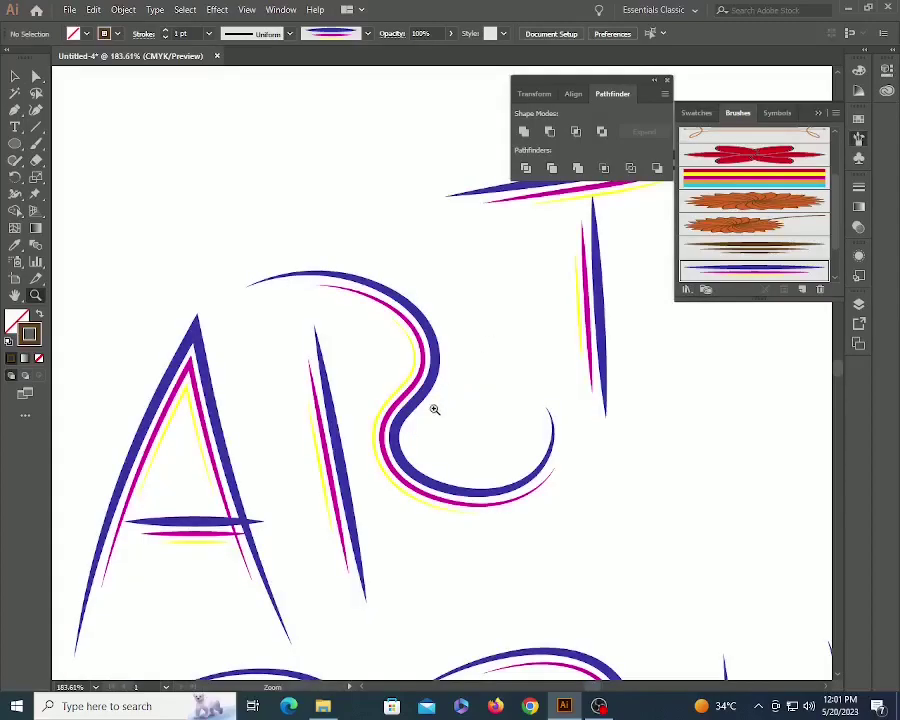
# - Apply the blue, magenta and yellow art brush to the vertical stem of the letter B as well
pyautogui.hotkey('ctrl', '-')
pyautogui.hotkey('ctrl', '-')
pyautogui.hotkey('ctrl', '-')
pyautogui.hotkey('ctrl', '-')
pyautogui.hotkey('ctrl', '-')
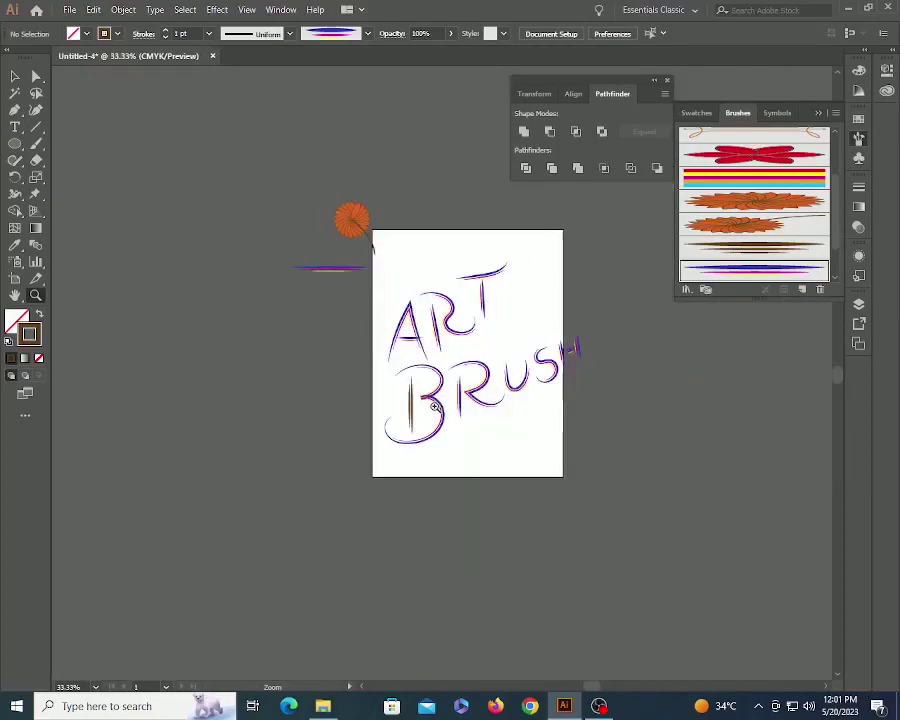
pyautogui.press('v')
pyautogui.click(410, 405)
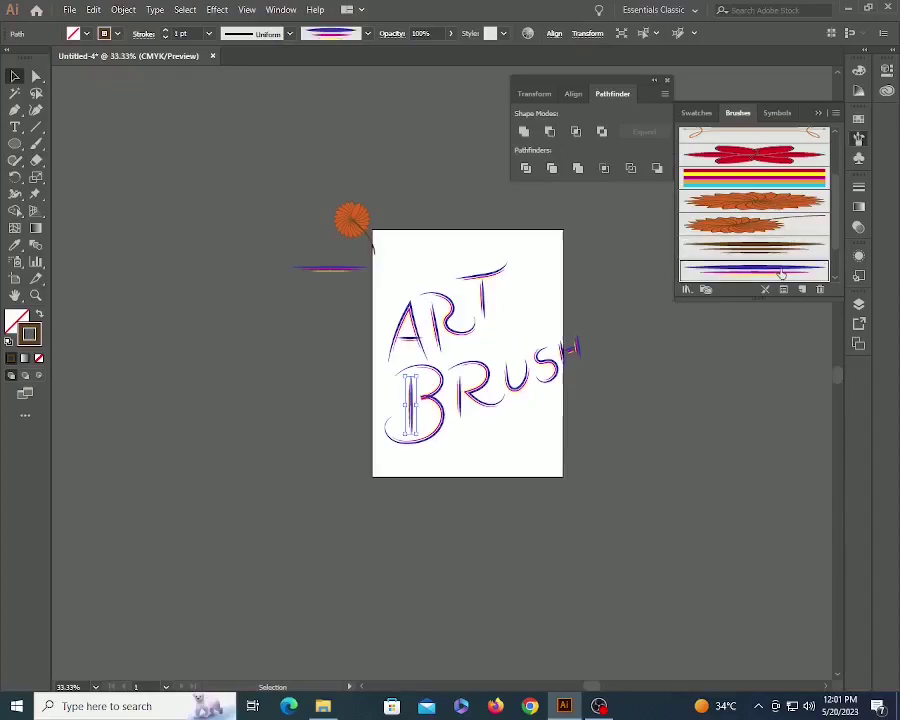
# - Set the blue, magenta and yellow brush's colorization method to Hue Shift and apply the change to the existing strokes
pyautogui.doubleClick(780, 271)
pyautogui.click(820, 406)
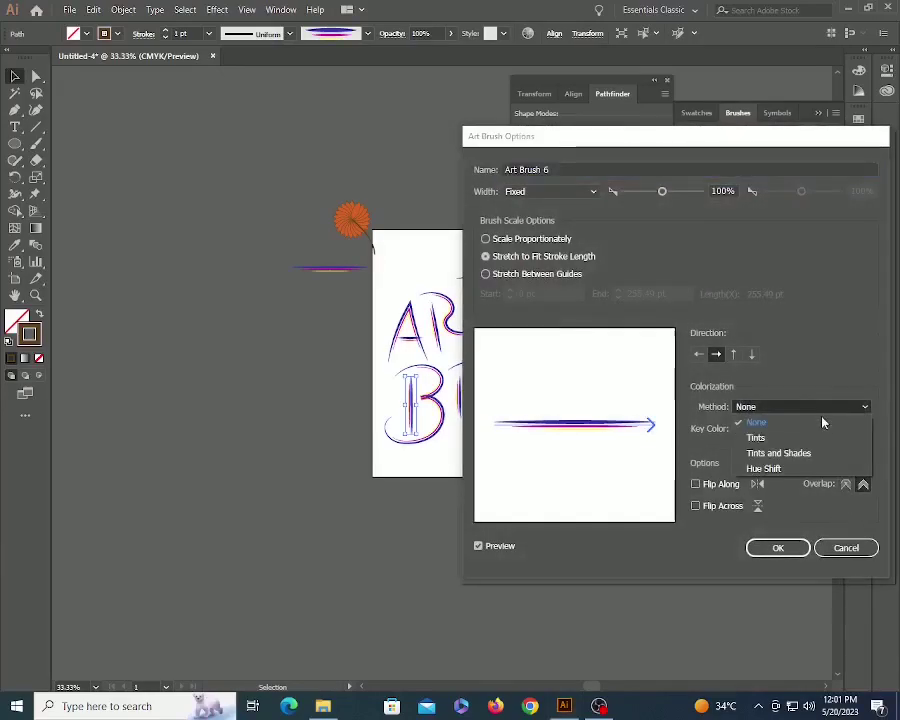
pyautogui.click(820, 437)
pyautogui.click(820, 407)
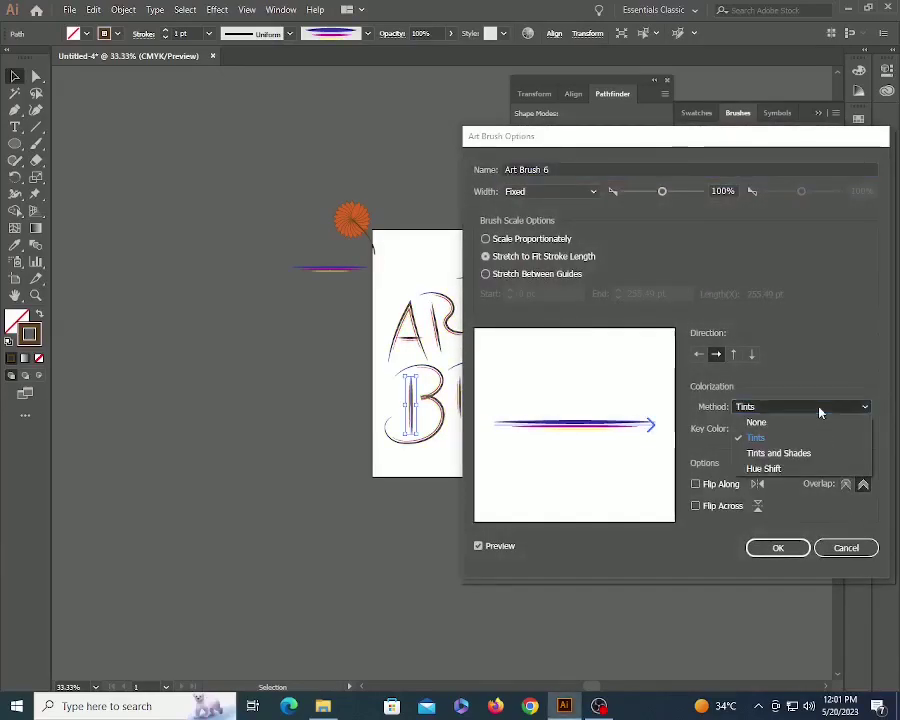
pyautogui.click(803, 467)
pyautogui.click(778, 547)
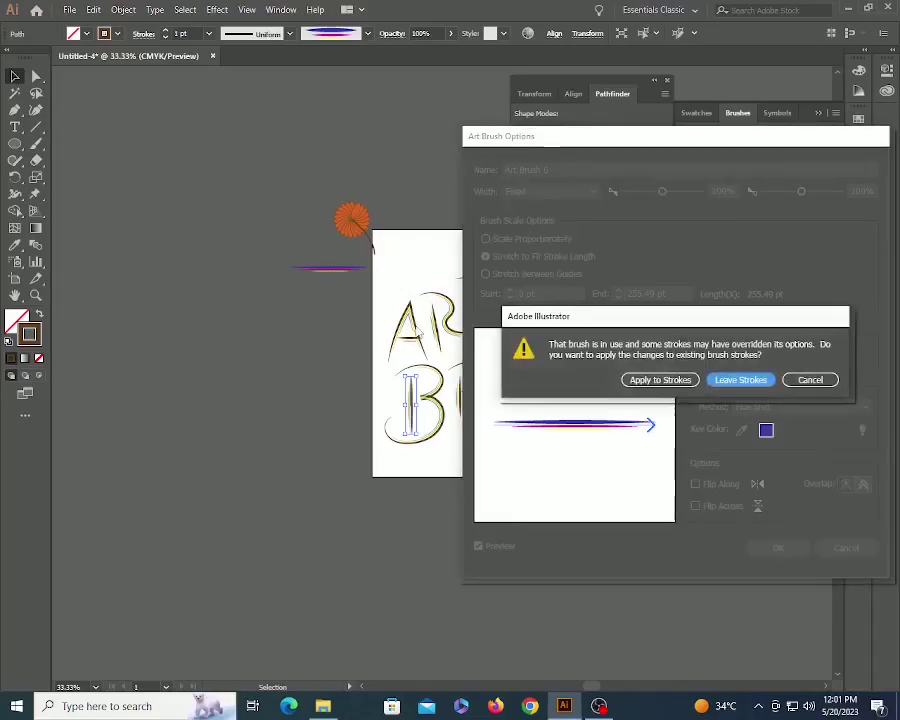
pyautogui.click(645, 383)
# - Examine the hue-shifted colours of the ART BRUSH lettering up close and as a whole
pyautogui.press('z')
pyautogui.moveTo(382, 311); pyautogui.dragTo(467, 335)
pyautogui.keyDown('alt'); pyautogui.click(423, 396); pyautogui.keyUp('alt')
pyautogui.keyDown('alt'); pyautogui.click(423, 396); pyautogui.keyUp('alt')
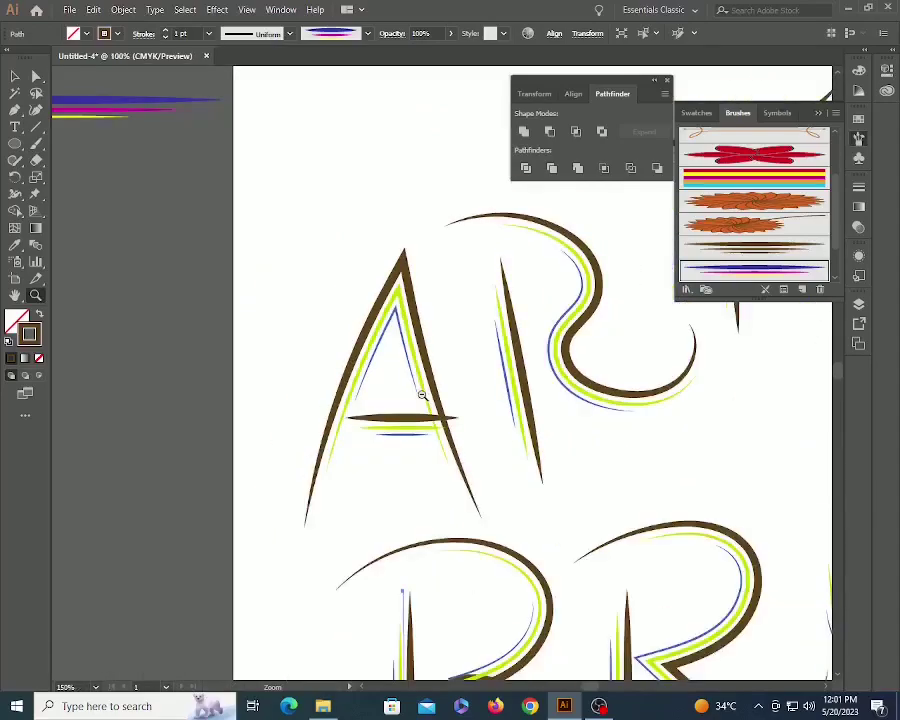
pyautogui.keyDown('alt'); pyautogui.click(424, 394); pyautogui.keyUp('alt')
pyautogui.keyDown('alt'); pyautogui.click(452, 385); pyautogui.keyUp('alt')
pyautogui.keyDown('alt'); pyautogui.click(540, 365); pyautogui.keyUp('alt')
pyautogui.keyDown('alt'); pyautogui.click(558, 362); pyautogui.keyUp('alt')
pyautogui.press('v')
pyautogui.click(525, 375)
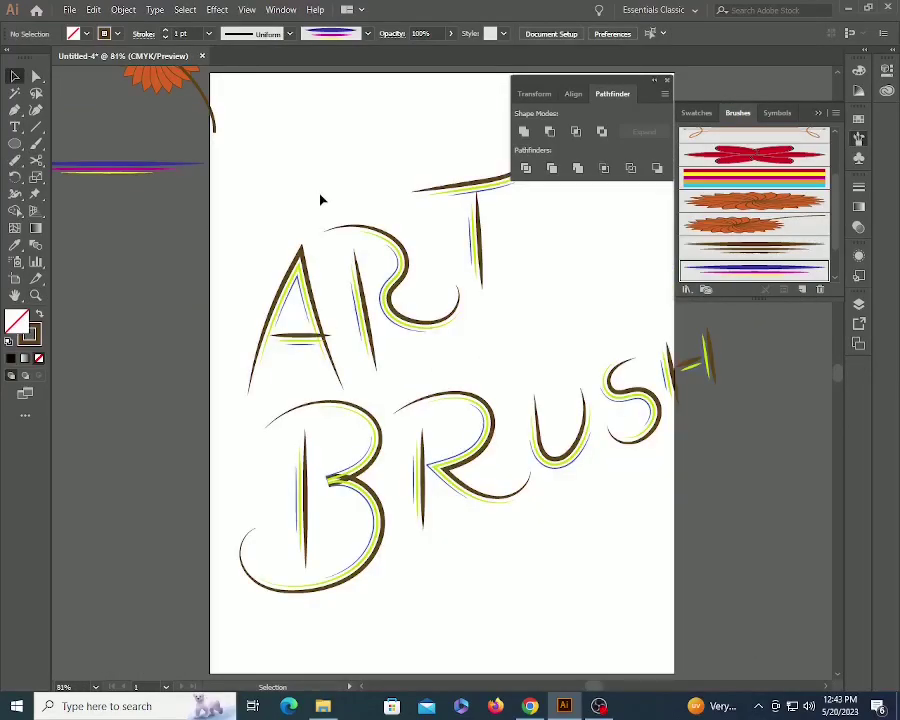
# - Move the ART BRUSH lettering off the artboard onto the empty canvas beside it
pyautogui.hotkey('ctrl', '-')
pyautogui.hotkey('ctrl', '-')
pyautogui.hotkey('ctrl', '-')
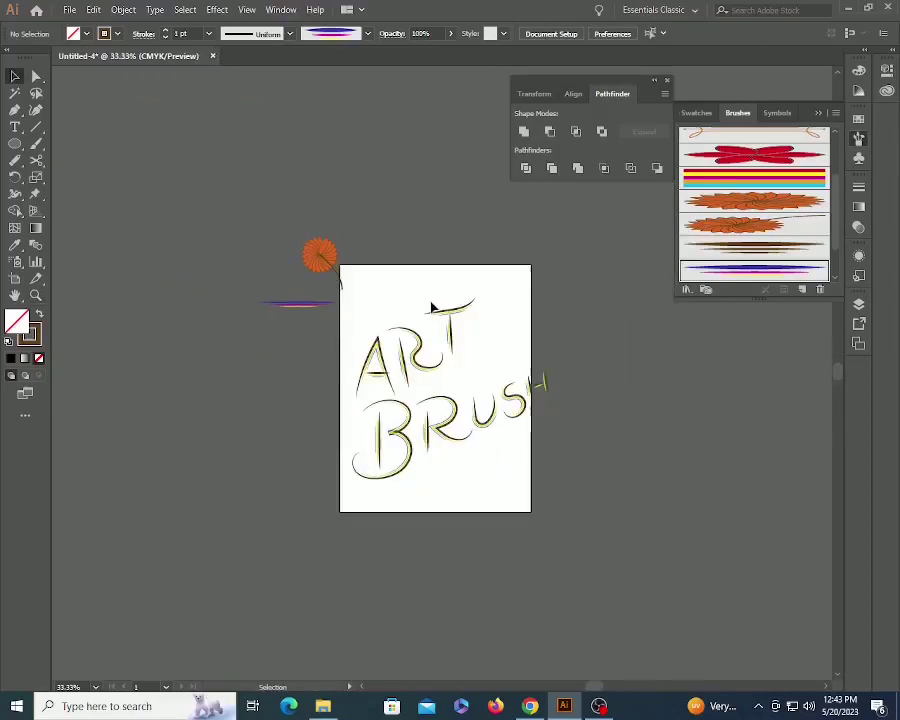
pyautogui.click(401, 343)
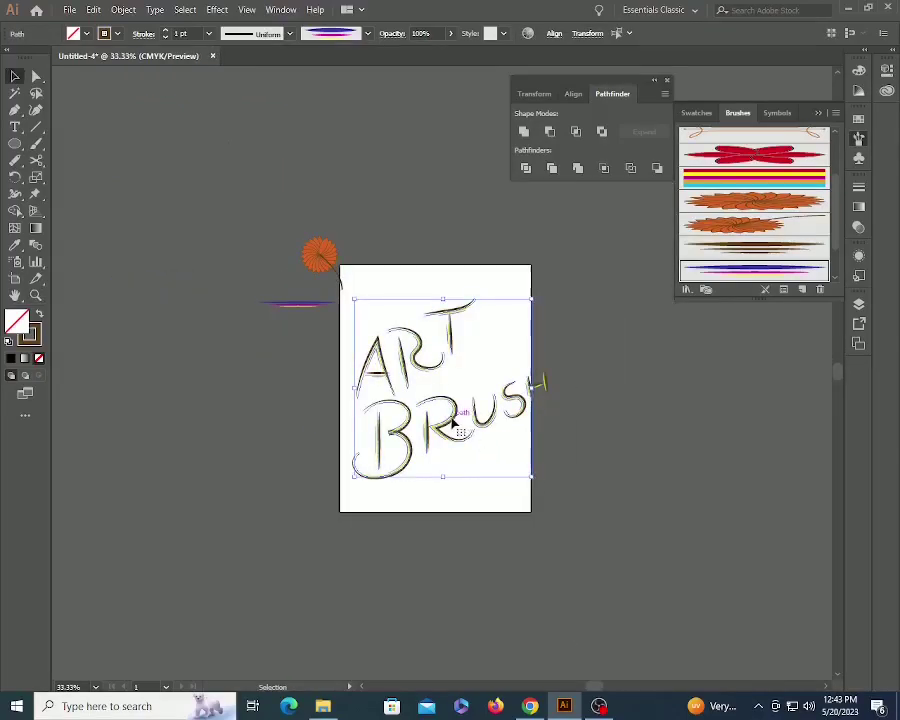
pyautogui.moveTo(458, 425); pyautogui.dragTo(730, 432)
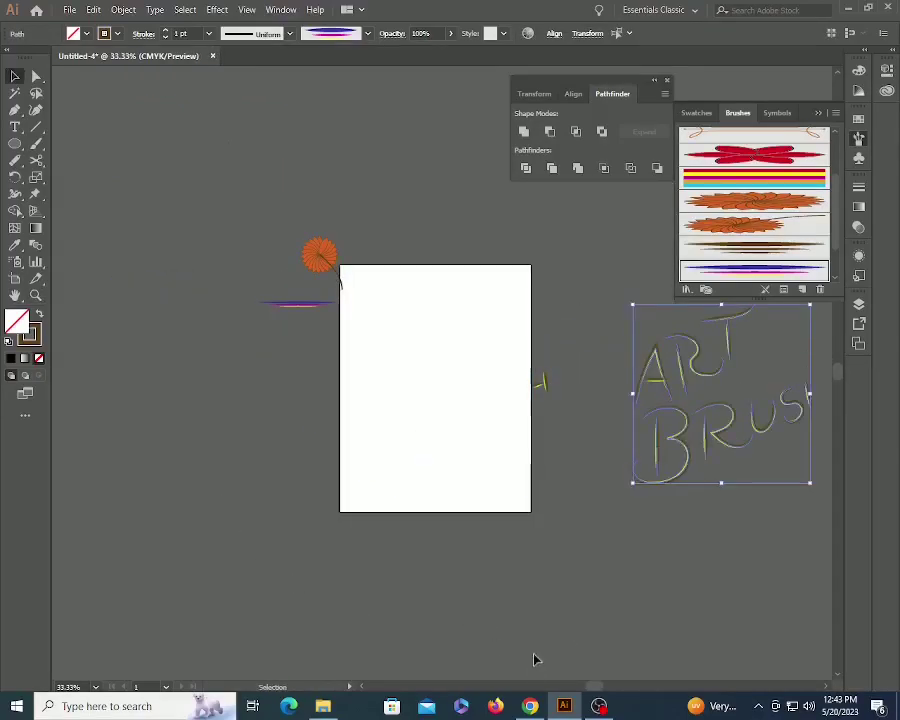
# - Check the highlighted paintbrush-types paragraph in Chrome, return to Illustrator and paste it into a new area text frame on the artboard
pyautogui.click(530, 706)
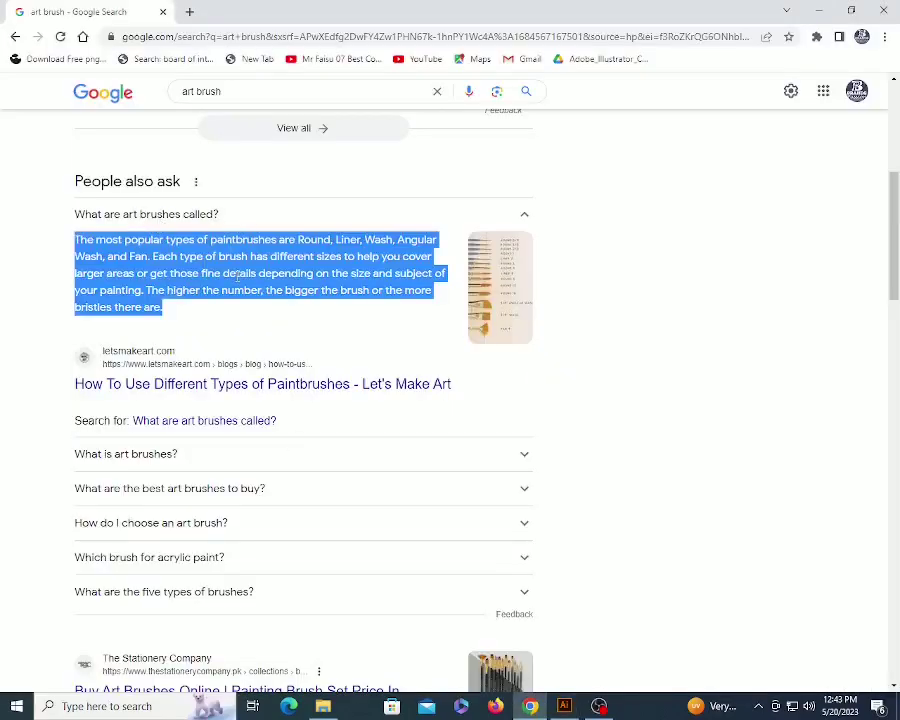
pyautogui.click(564, 706)
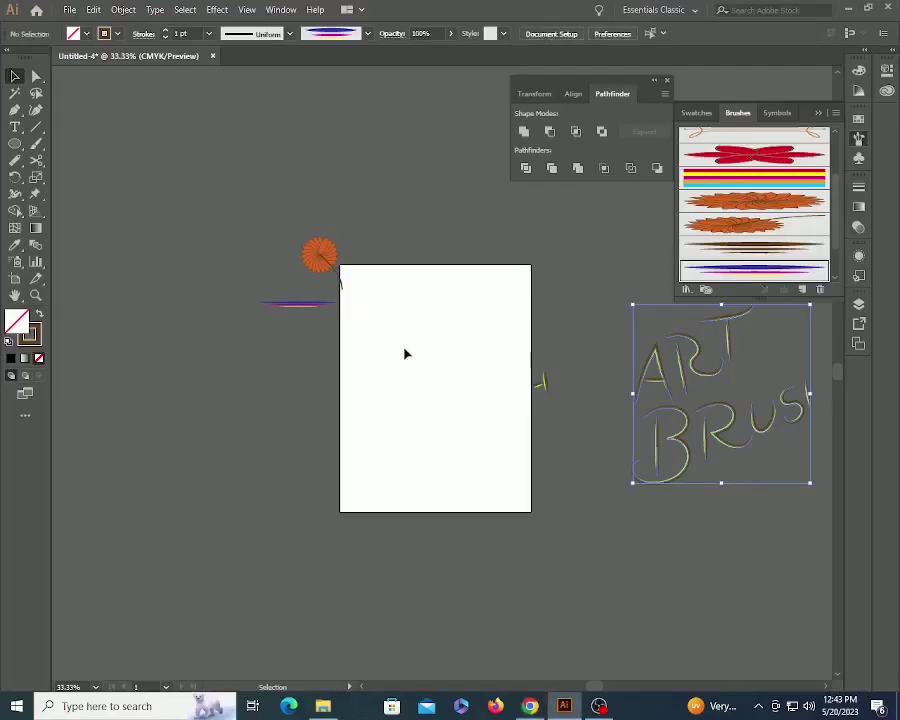
pyautogui.press('t')
pyautogui.moveTo(372, 315); pyautogui.dragTo(512, 441)
pyautogui.hotkey('ctrl', 'v')
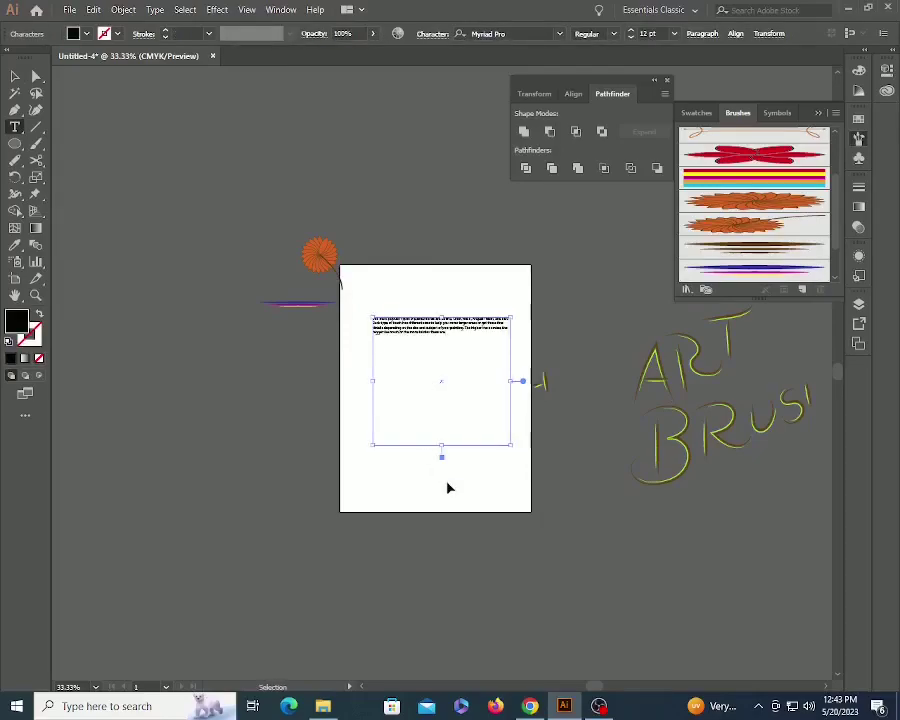
pyautogui.keyDown('ctrl'); pyautogui.click(446, 487); pyautogui.keyUp('ctrl')
# - Centre-align the pasted paintbrush paragraph and convert it to outlines
pyautogui.press('z')
pyautogui.moveTo(340, 290); pyautogui.dragTo(526, 413)
pyautogui.press('v')
pyautogui.click(492, 293)
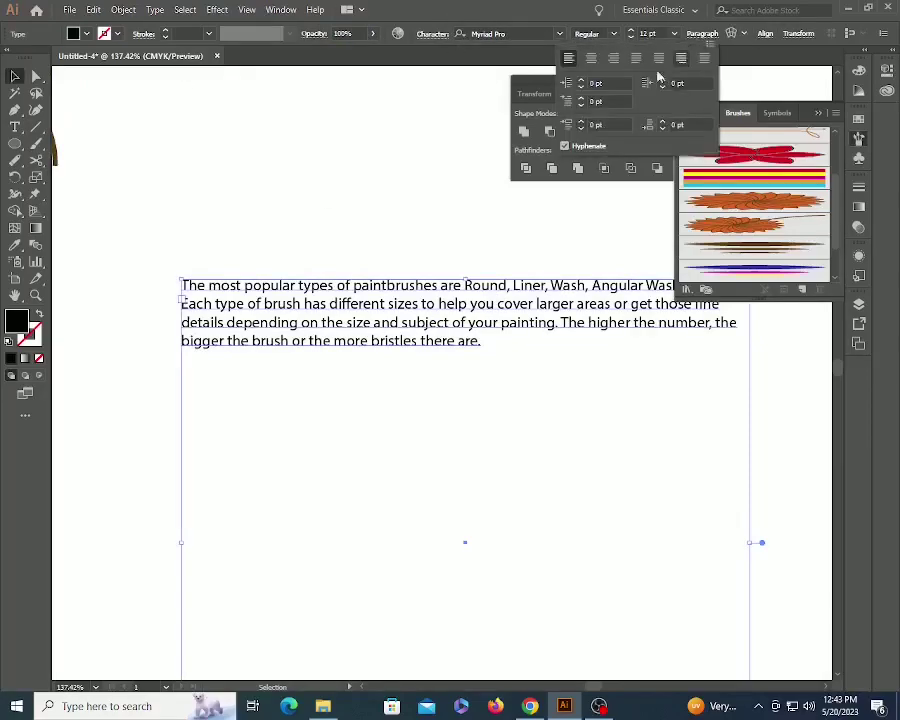
pyautogui.click(591, 59)
pyautogui.click(545, 243)
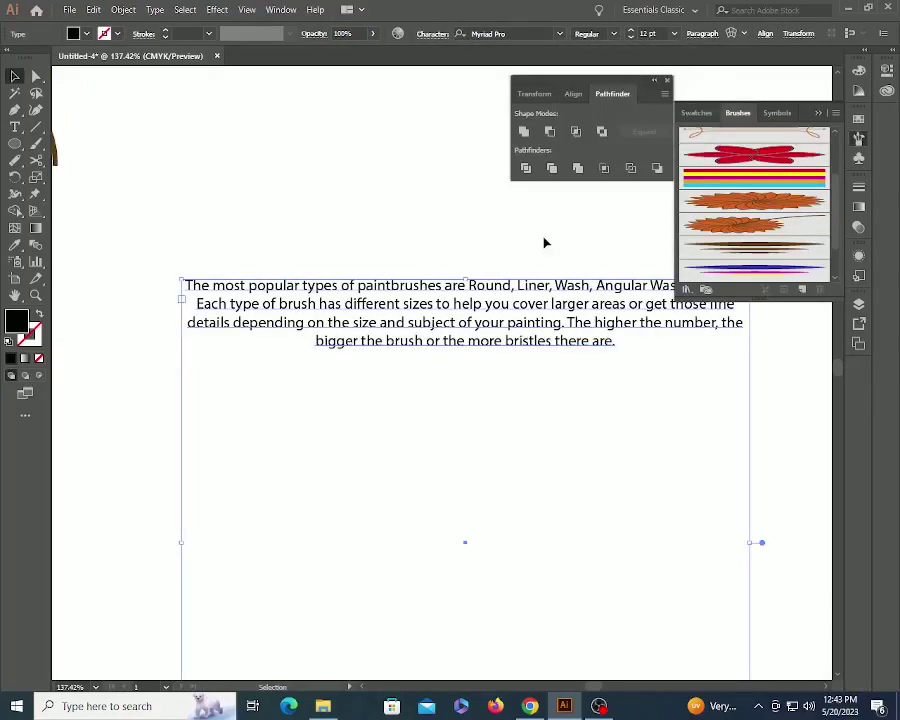
pyautogui.press('ctrl')
pyautogui.hotkey('ctrl', 'g')
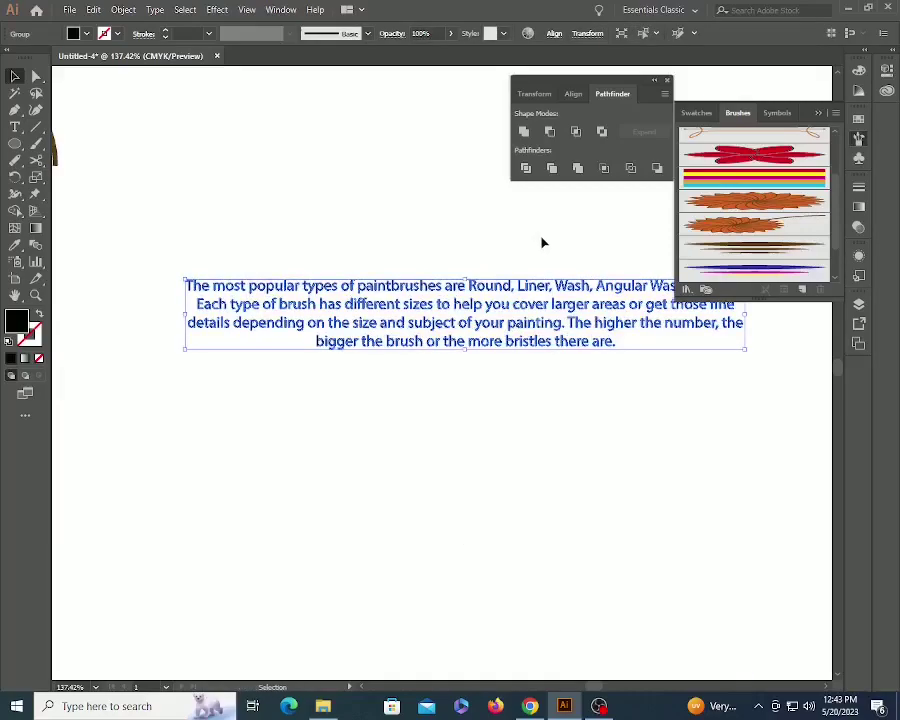
# - Create an art brush with default options from the outlined paragraph
pyautogui.moveTo(537, 300); pyautogui.dragTo(786, 254)
pyautogui.click(420, 388)
pyautogui.click(416, 453)
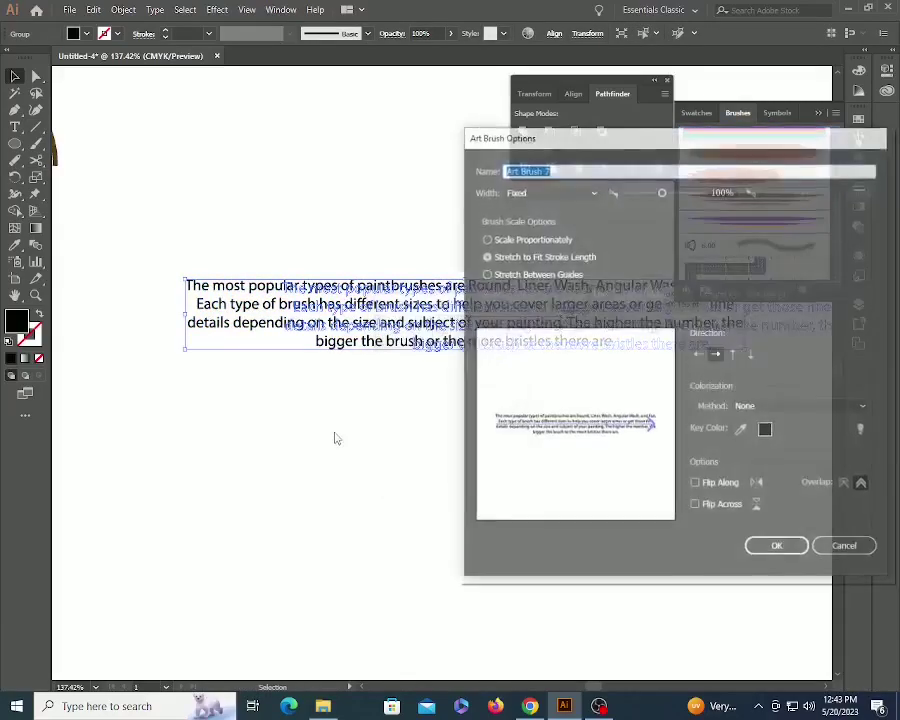
pyautogui.click(785, 550)
pyautogui.click(442, 512)
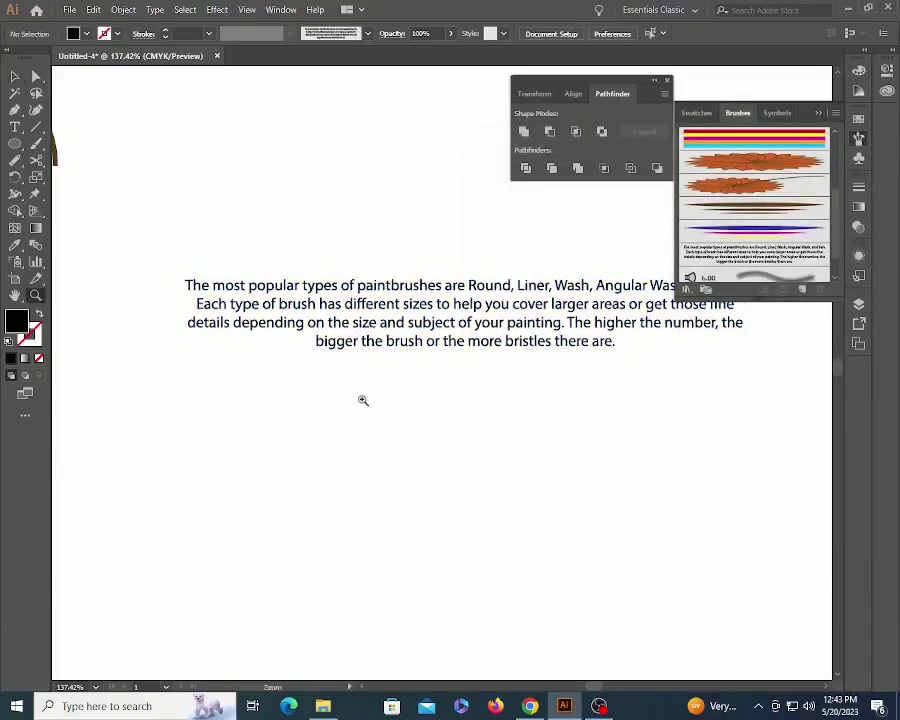
# - Draw a black-filled circle on the artboard below the paragraph
pyautogui.keyDown('ctrl'); pyautogui.keyDown('alt'); pyautogui.click(370, 378); pyautogui.keyUp('alt'); pyautogui.keyUp('ctrl')
pyautogui.keyDown('ctrl'); pyautogui.keyDown('alt'); pyautogui.click(372, 376); pyautogui.keyUp('alt'); pyautogui.keyUp('ctrl')
pyautogui.keyDown('ctrl'); pyautogui.keyDown('alt'); pyautogui.click(416, 480); pyautogui.keyUp('alt'); pyautogui.keyUp('ctrl')
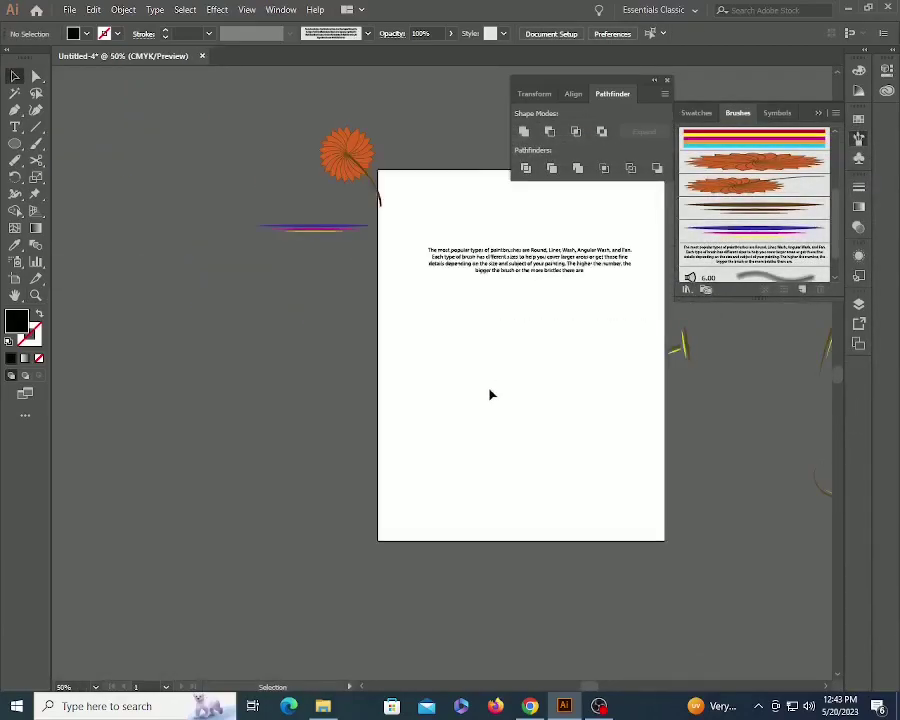
pyautogui.press('l')
pyautogui.moveTo(462, 362); pyautogui.dragTo(511, 401)
pyautogui.press('v')
pyautogui.click(532, 342)
pyautogui.hotkey('ctrl', 'space')
pyautogui.moveTo(334, 209); pyautogui.dragTo(662, 455)
pyautogui.click(380, 530)
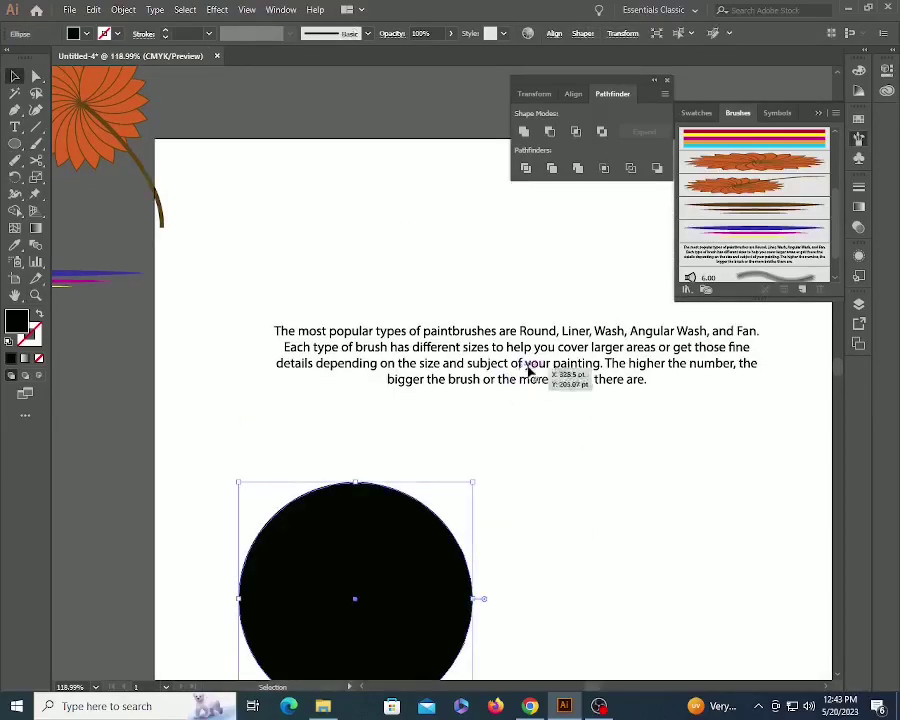
# - Apply the paragraph art brush to the circle and remove the circle's fill
pyautogui.keyDown('shift'); pyautogui.click(446, 347); pyautogui.keyUp('shift')
pyautogui.click(467, 264)
pyautogui.click(400, 520)
pyautogui.click(718, 256)
pyautogui.click(39, 359)
pyautogui.click(187, 474)
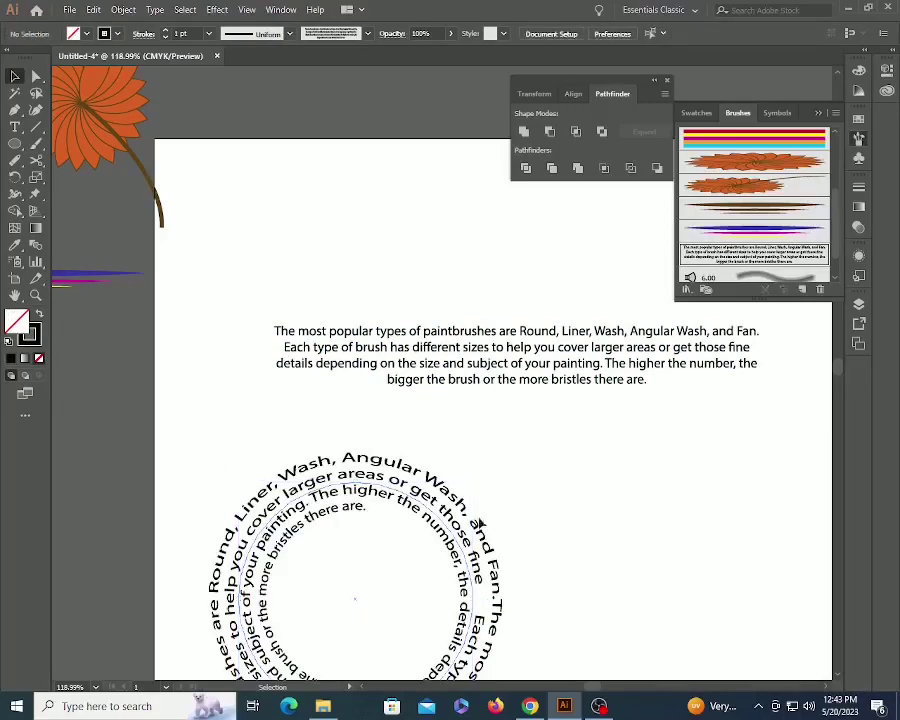
# - Set the paragraph brush to Scale Proportionately and apply the change to the existing stroke on the circle
pyautogui.hotkey('ctrl', '-')
pyautogui.hotkey('ctrl', '-')
pyautogui.click(456, 386)
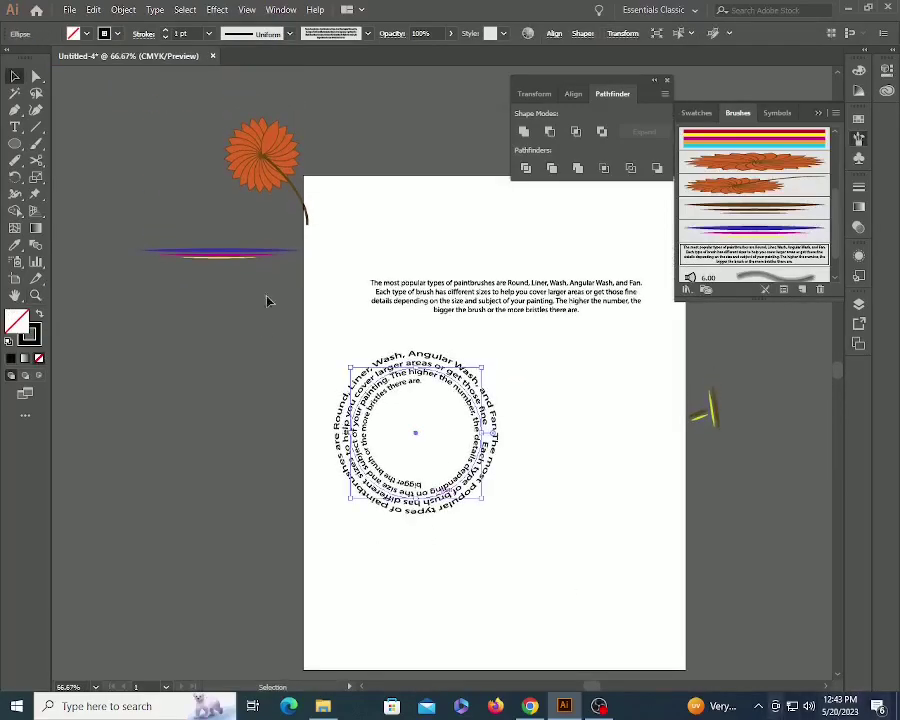
pyautogui.press('z')
pyautogui.moveTo(292, 301); pyautogui.dragTo(565, 537)
pyautogui.press('space')
pyautogui.moveTo(494, 464); pyautogui.dragTo(428, 474)
pyautogui.press('v')
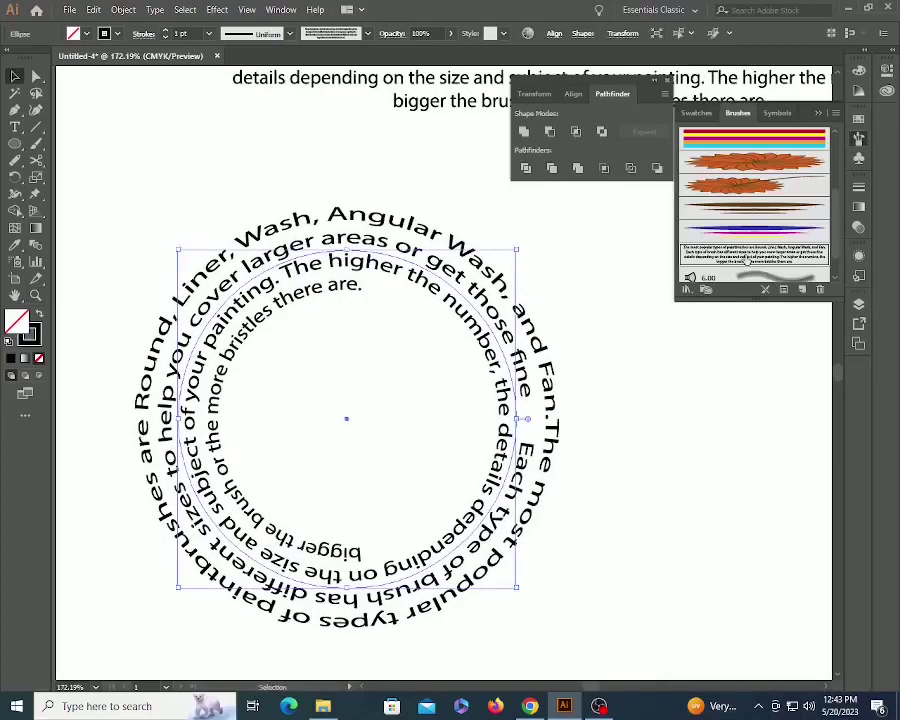
pyautogui.doubleClick(745, 258)
pyautogui.click(530, 240)
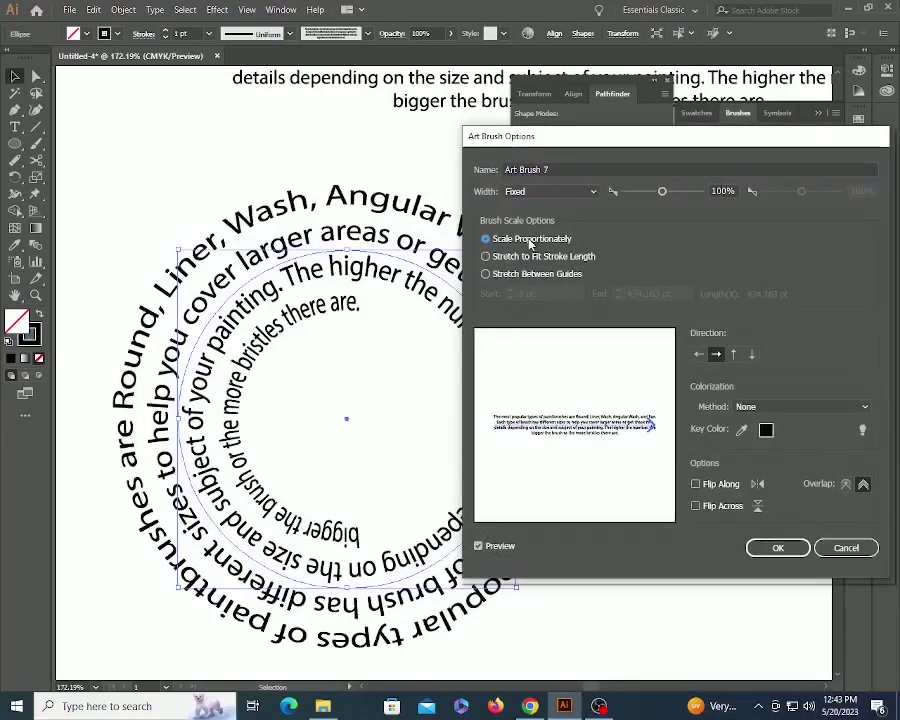
pyautogui.press('Return')
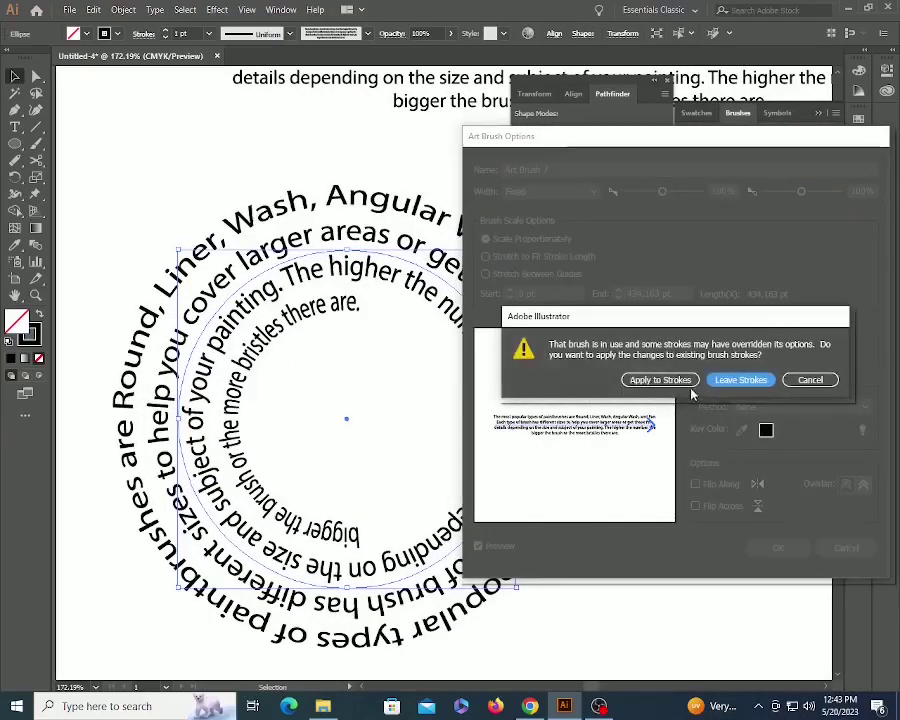
pyautogui.click(660, 380)
pyautogui.click(365, 384)
# - Paint a long wavy stroke with the paragraph art brush across the artboard below the circle
pyautogui.press('z')
pyautogui.keyDown('alt'); pyautogui.click(368, 384); pyautogui.keyUp('alt')
pyautogui.keyDown('alt'); pyautogui.click(368, 384); pyautogui.keyUp('alt')
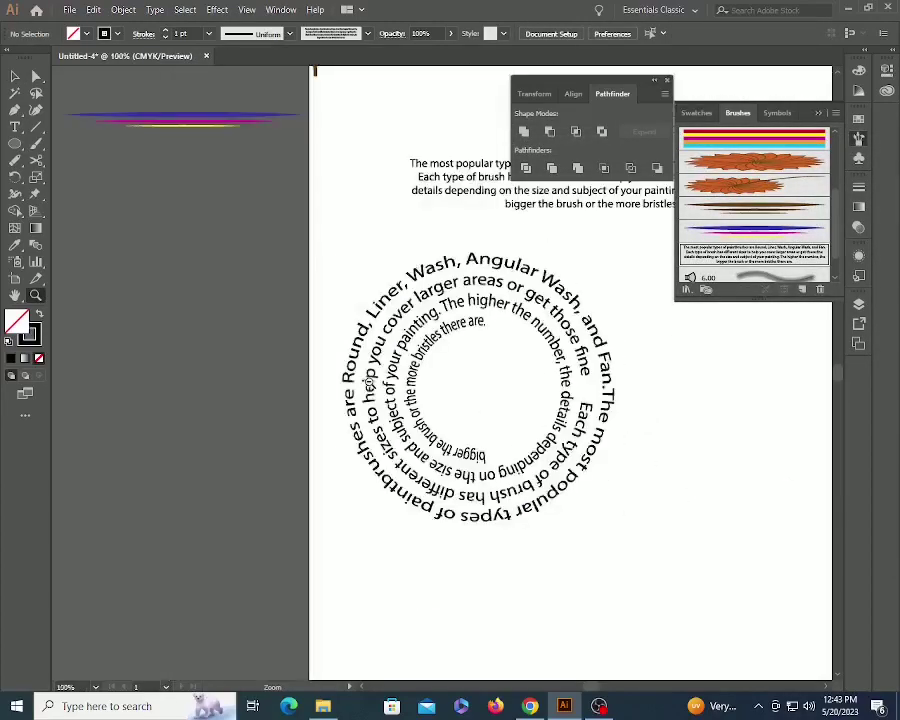
pyautogui.keyDown('alt'); pyautogui.click(362, 398); pyautogui.keyUp('alt')
pyautogui.moveTo(512, 457); pyautogui.dragTo(488, 307)
pyautogui.press('b')
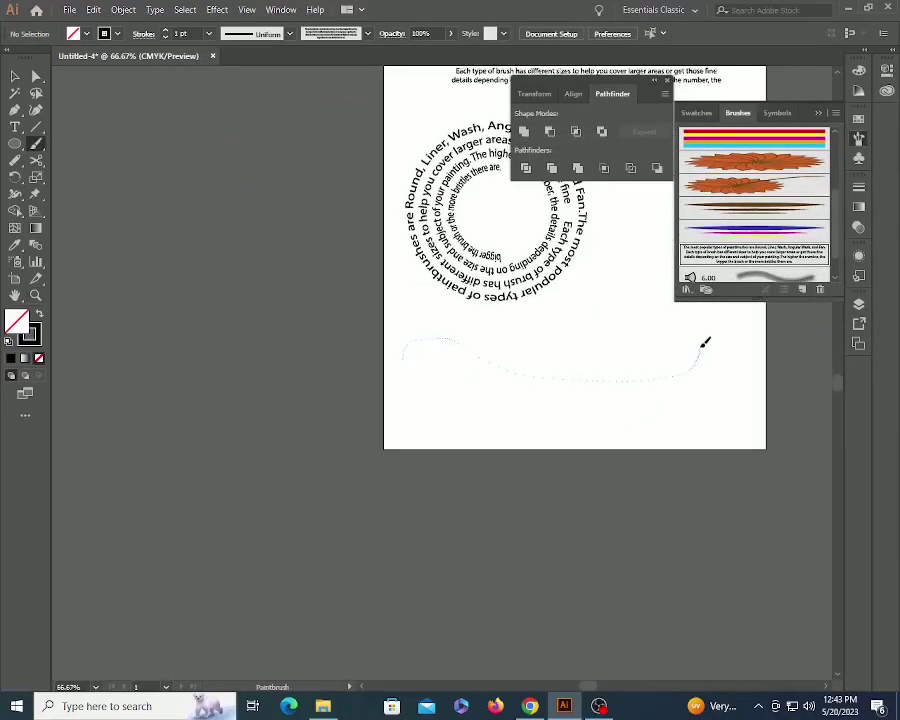
pyautogui.moveTo(701, 347); pyautogui.dragTo(705, 343)
# - Paint a curved diagonal text stroke beside the circle and a wide arched one above it with the paragraph brush
pyautogui.moveTo(579, 361); pyautogui.dragTo(545, 313)
pyautogui.moveTo(580, 255); pyautogui.dragTo(424, 466)
pyautogui.moveTo(561, 461); pyautogui.dragTo(561, 462)
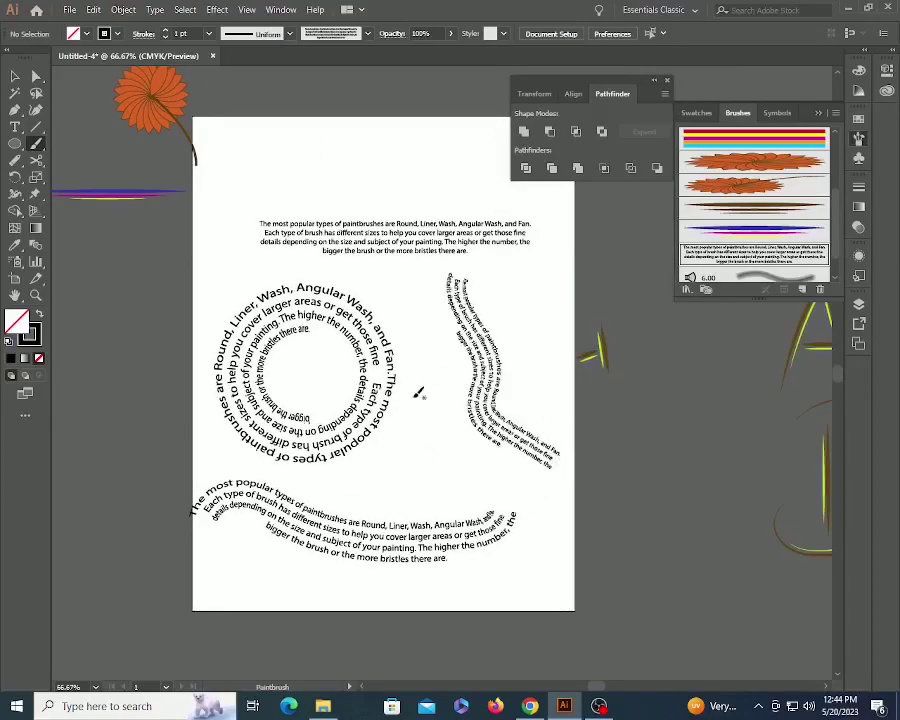
pyautogui.moveTo(220, 265)
pyautogui.mouseDown()
pyautogui.moveTo(258, 209)
pyautogui.moveTo(432, 195)
pyautogui.moveTo(527, 235)
pyautogui.moveTo(550, 298)
pyautogui.mouseUp()
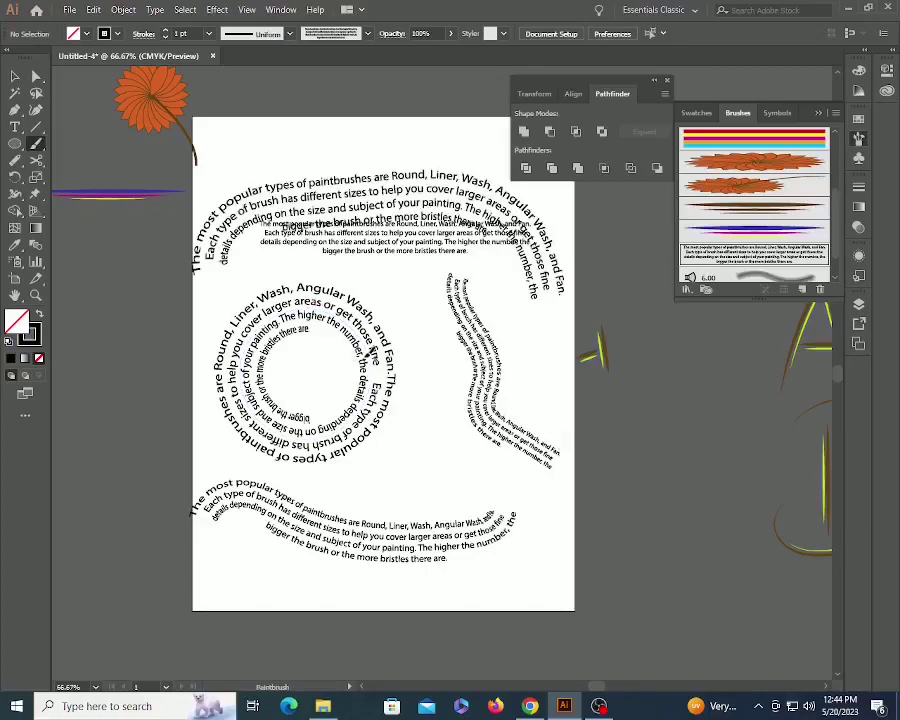
# - Delete the curved diagonal text stroke beside the circle
pyautogui.press('v')
pyautogui.click(474, 390)
pyautogui.press('Delete')
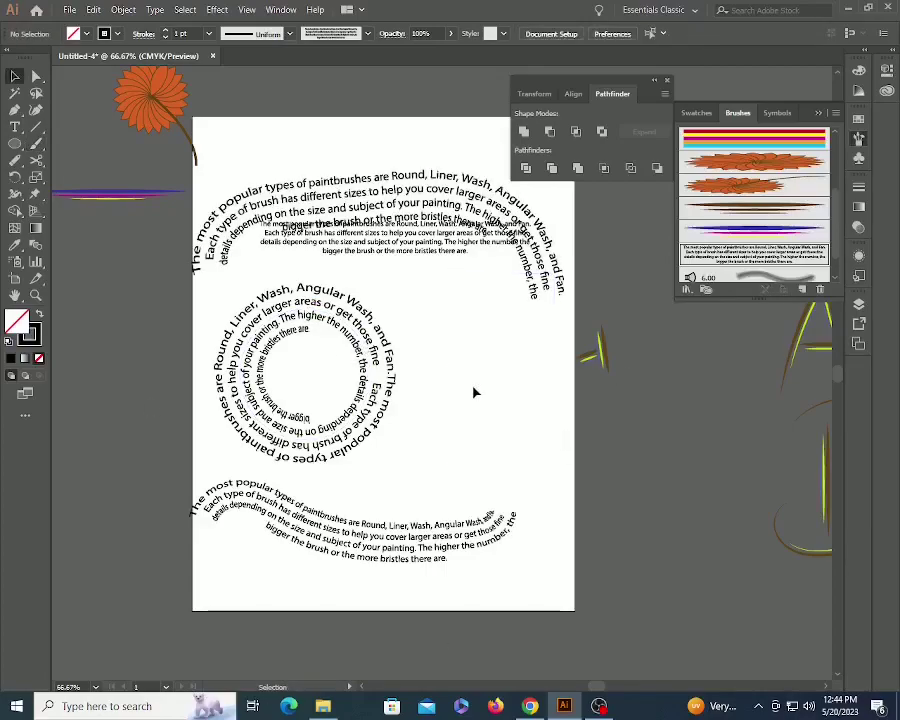
# - Add a question mark "?" as point text in the empty area beside the circle
pyautogui.press('z')
pyautogui.click(432, 408)
pyautogui.press('t')
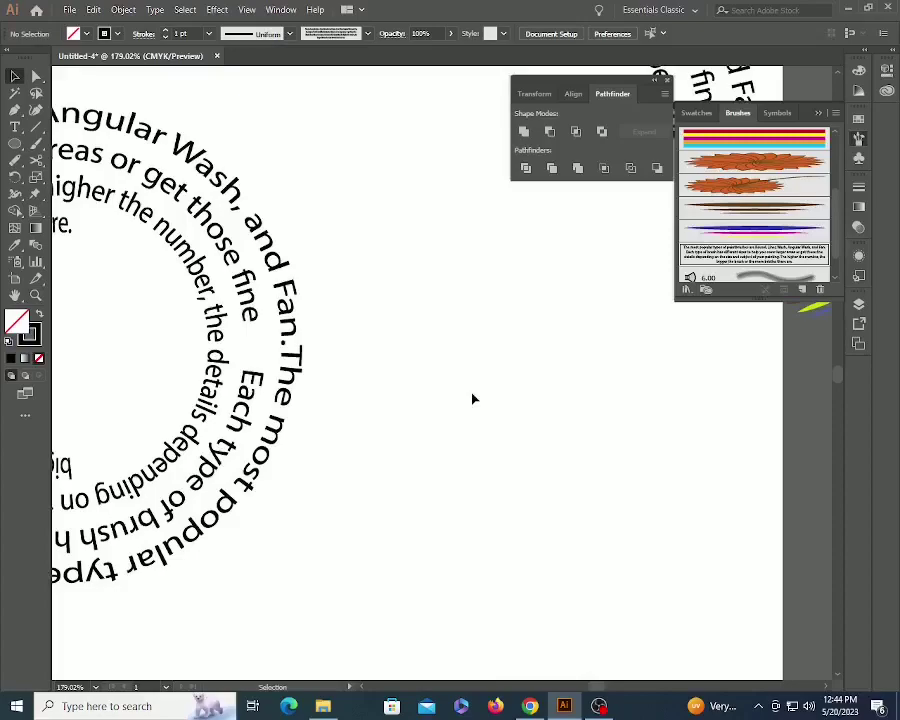
pyautogui.click(470, 393)
pyautogui.press('BackSpace')
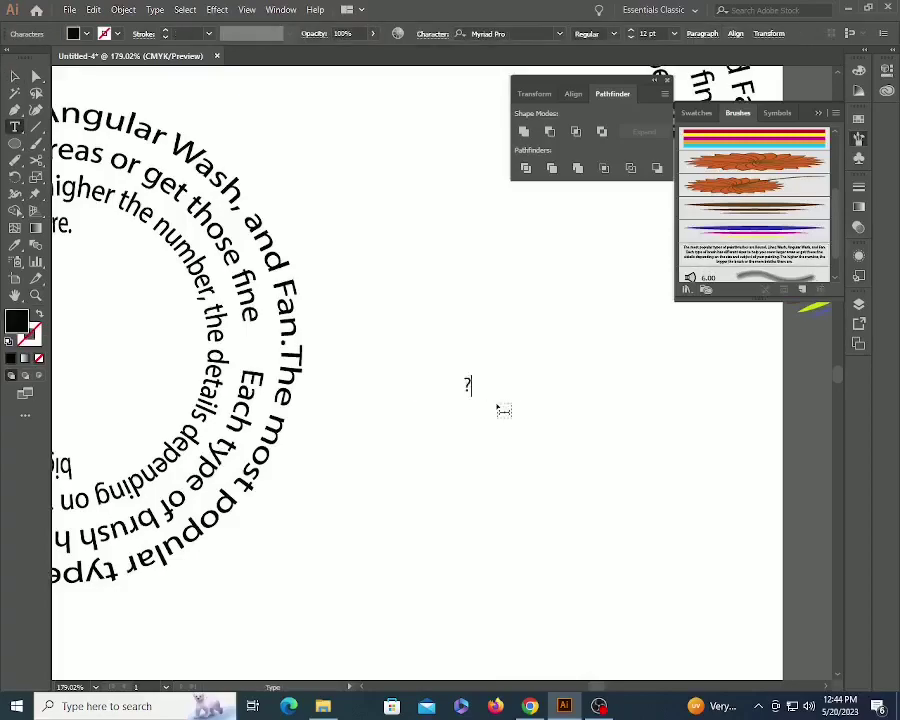
# - Enlarge the question mark, convert it to outlines and position it beside the text circle
pyautogui.press('Escape')
pyautogui.click(468, 385)
pyautogui.moveTo(474, 390); pyautogui.dragTo(730, 614)
pyautogui.moveTo(532, 410); pyautogui.dragTo(455, 611)
pyautogui.moveTo(566, 385); pyautogui.dragTo(512, 261)
# - In outline view, delete the inner contour and end segments of the question mark, keeping its outer curve and the dot
pyautogui.hotkey('ctrl', 'y')
pyautogui.press('a')
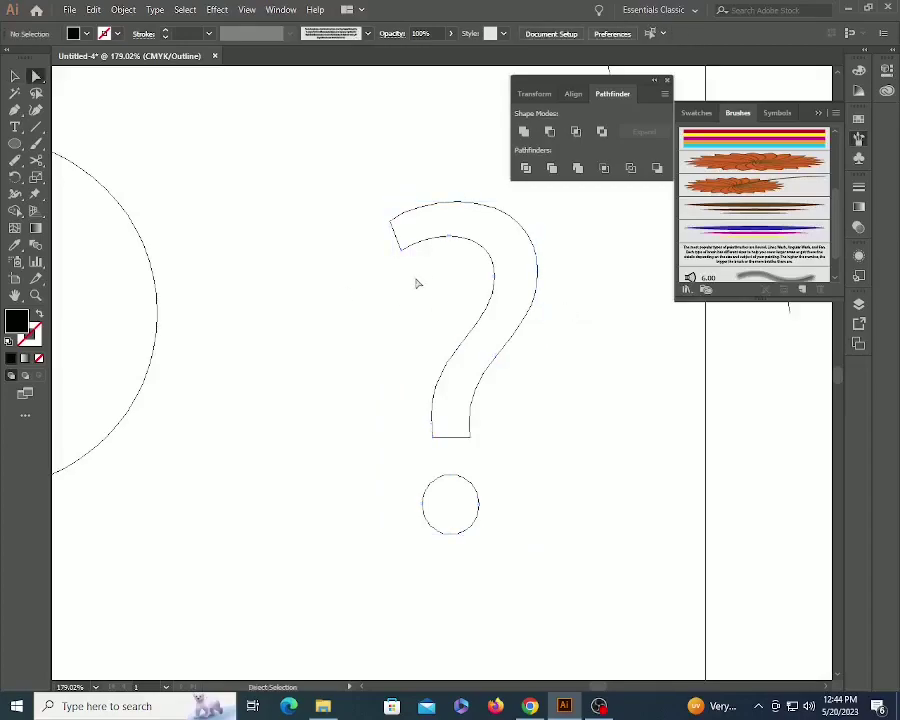
pyautogui.moveTo(419, 278); pyautogui.dragTo(517, 305)
pyautogui.press('Delete')
pyautogui.moveTo(470, 256); pyautogui.dragTo(396, 237)
pyautogui.press('Delete')
pyautogui.moveTo(415, 297); pyautogui.dragTo(466, 350)
pyautogui.press('Delete')
pyautogui.moveTo(436, 443); pyautogui.dragTo(430, 426)
pyautogui.press('Delete')
pyautogui.click(224, 414)
# - Apply the paragraph art brush to the question mark, return to preview view and remove the fill
pyautogui.press('v')
pyautogui.click(521, 332)
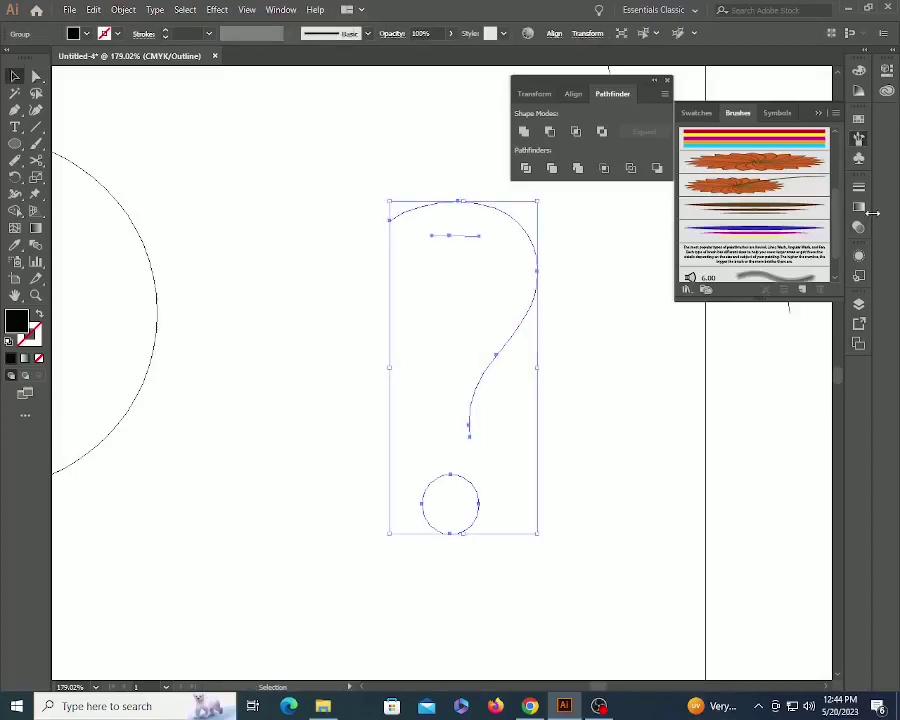
pyautogui.click(742, 262)
pyautogui.hotkey('ctrl', 'y')
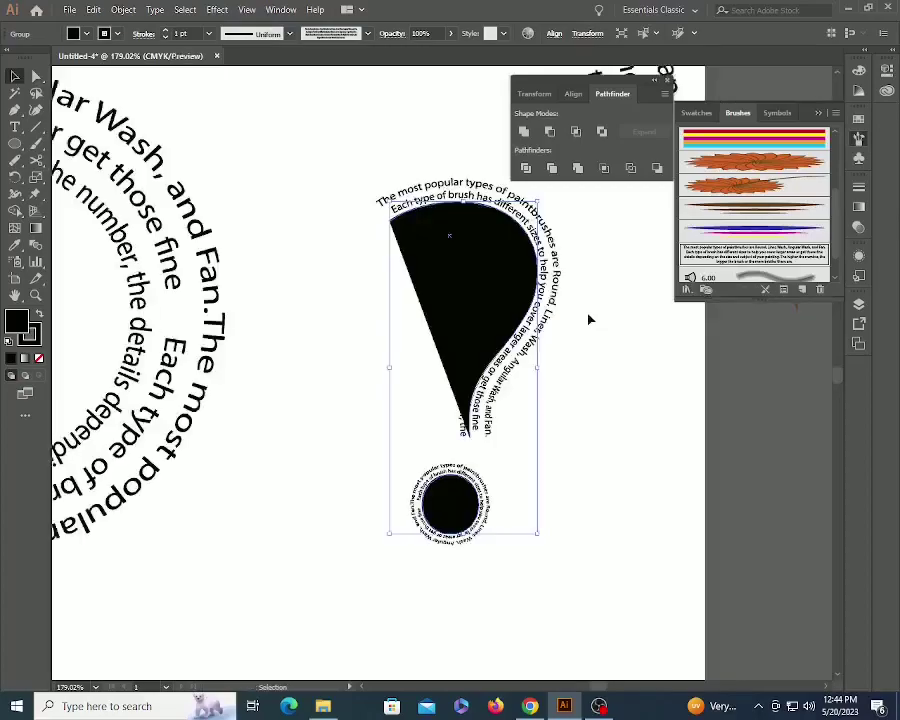
pyautogui.click(39, 359)
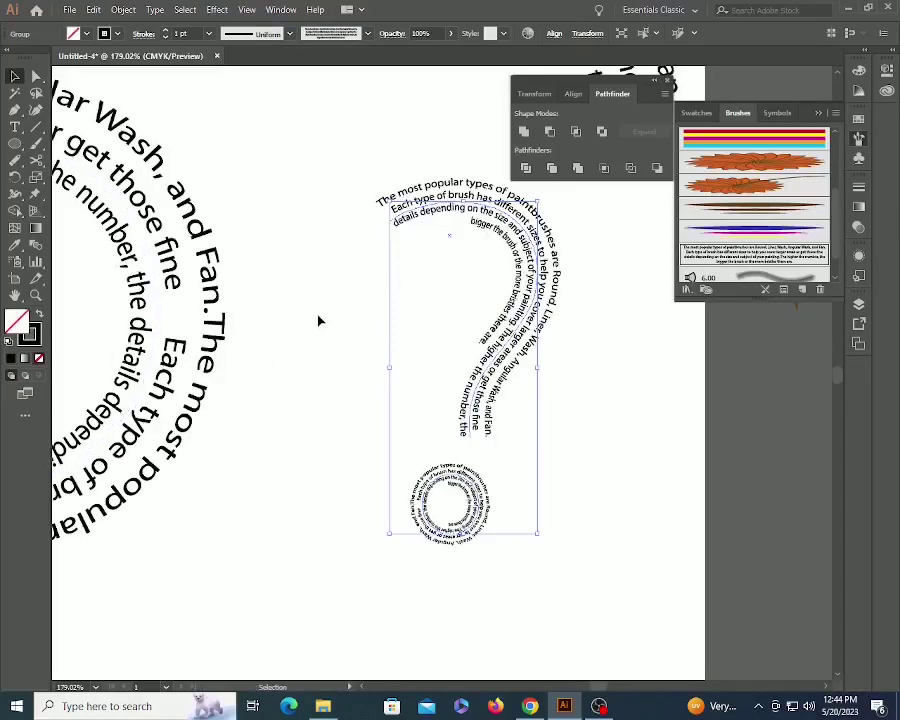
pyautogui.click(319, 316)
# - Move the arched text stroke upward so it clears the original paragraph
pyautogui.press('z')
pyautogui.keyDown('alt'); pyautogui.click(392, 300); pyautogui.keyUp('alt')
pyautogui.keyDown('alt'); pyautogui.click(392, 300); pyautogui.keyUp('alt')
pyautogui.keyDown('alt'); pyautogui.click(392, 300); pyautogui.keyUp('alt')
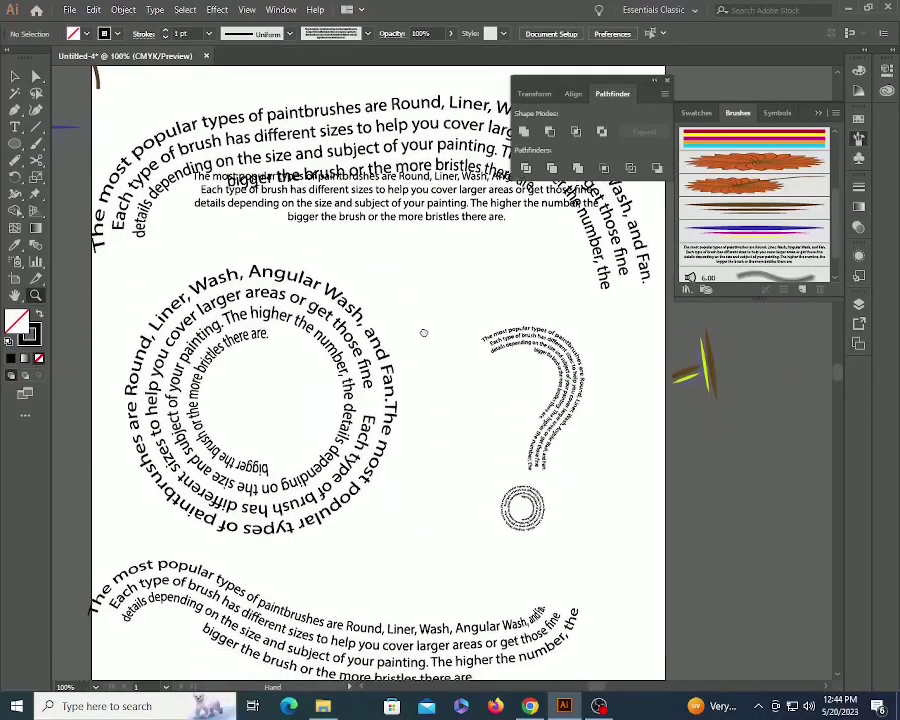
pyautogui.press('v')
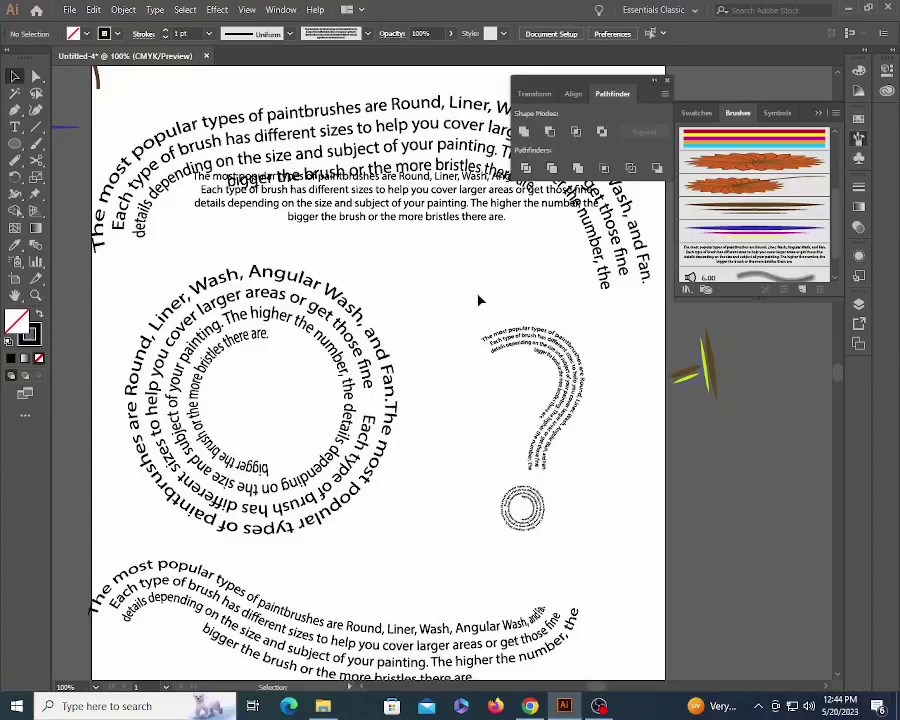
pyautogui.hotkey('ctrl', '-')
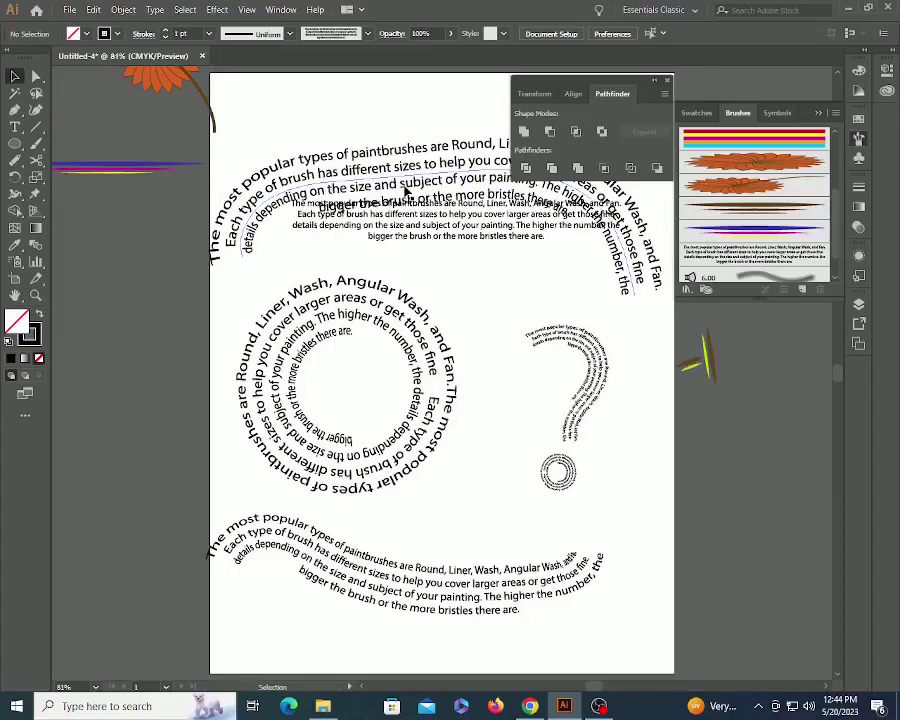
pyautogui.moveTo(404, 197); pyautogui.dragTo(406, 141)
pyautogui.click(524, 304)
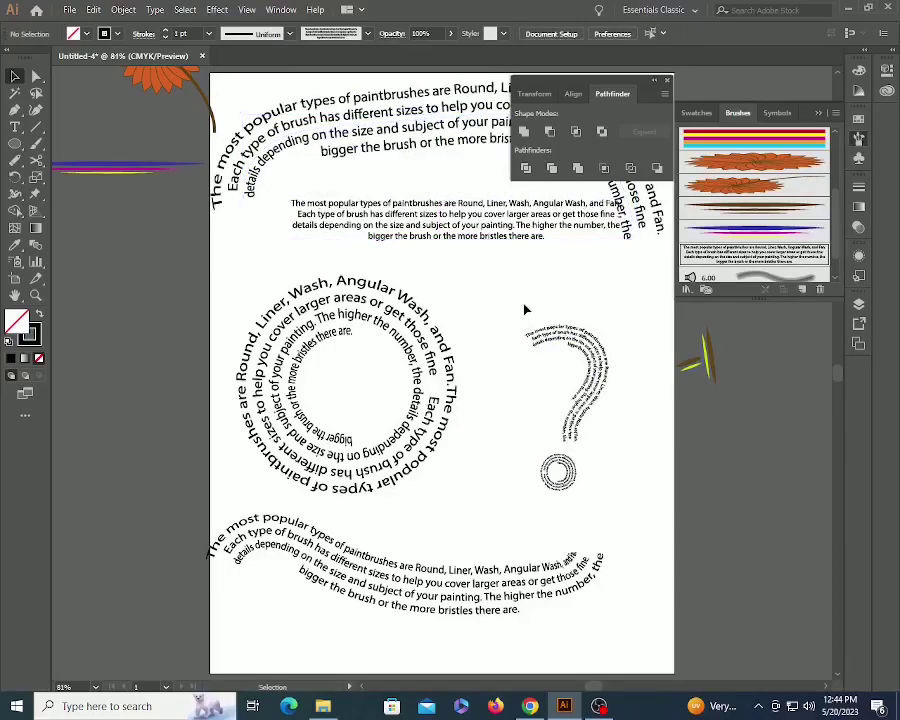